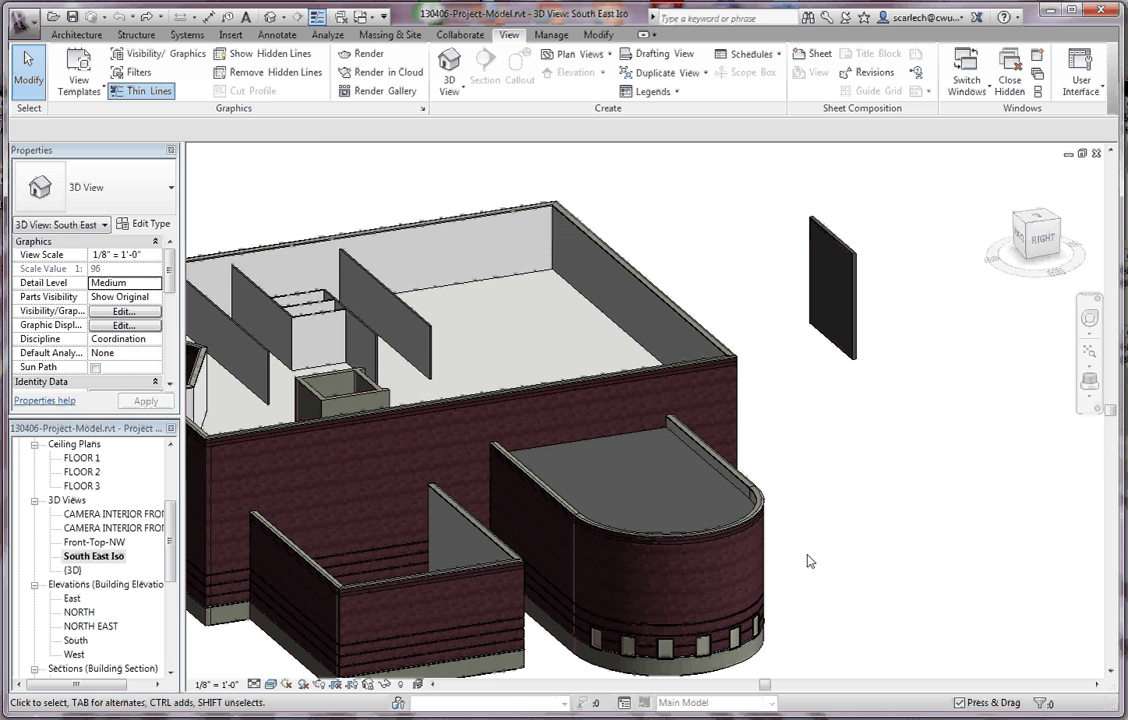
Step: Open the SIDE ROOM VIEW WEST building section
shift+middle_drag(808, 559, 686, 553)
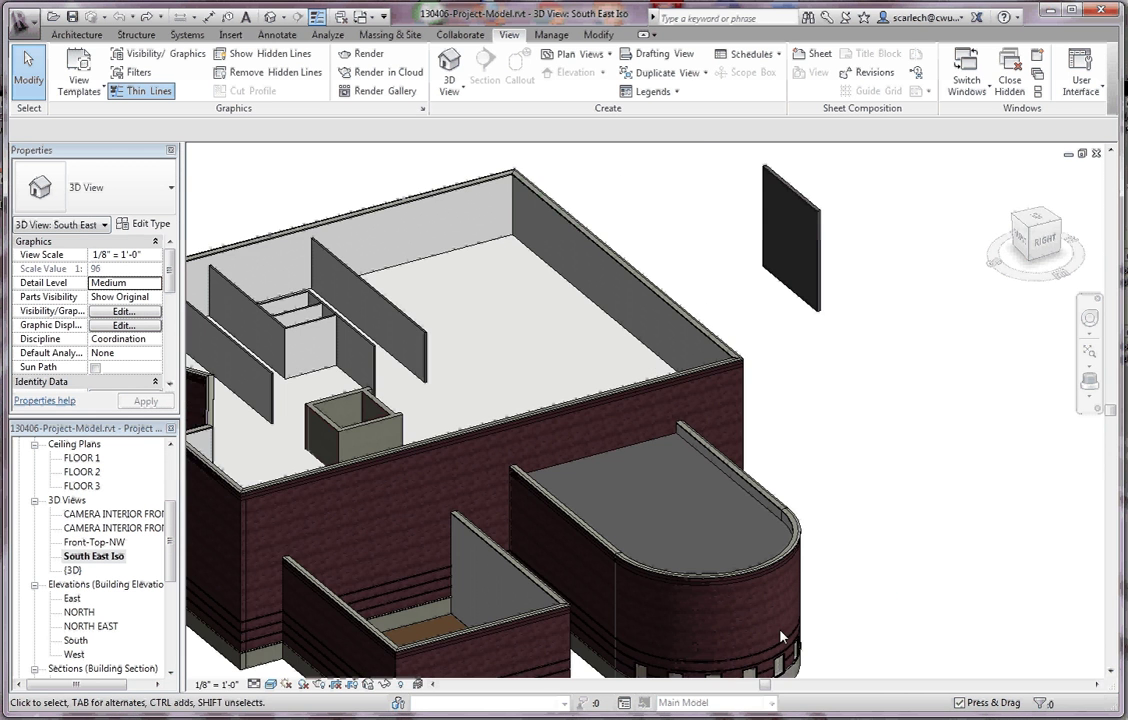
scroll(680, 600, up, 3)
scroll(694, 618, down, 3)
scroll(637, 668, up, 1)
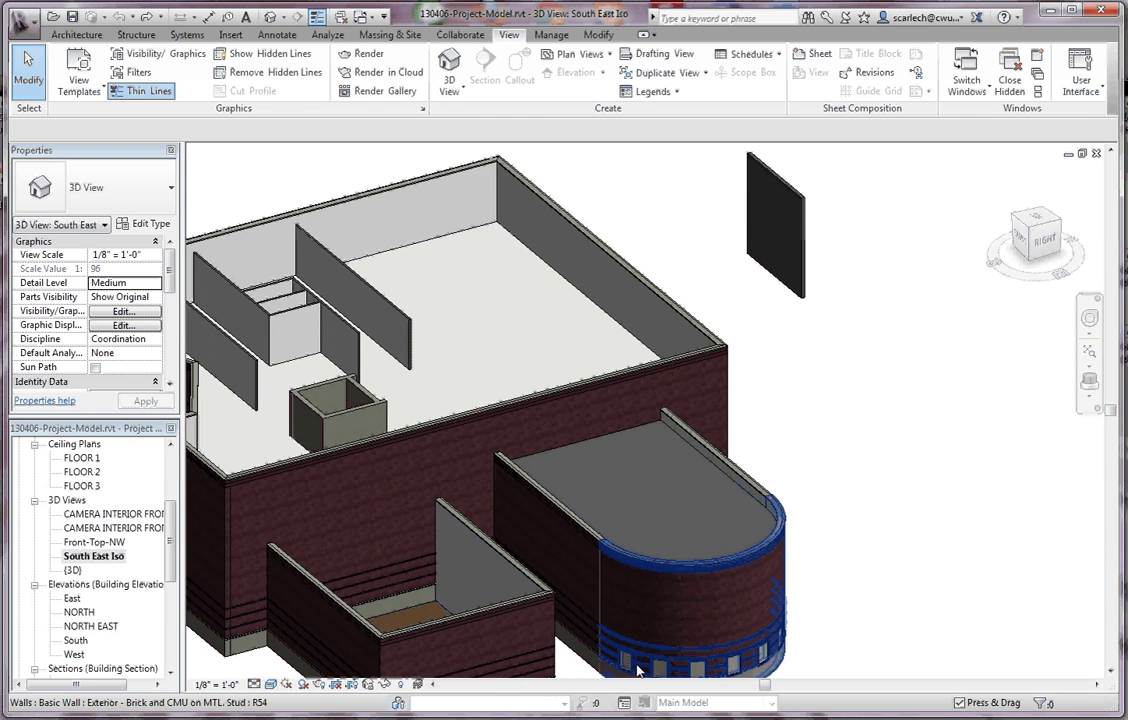
scroll(637, 668, up, 1)
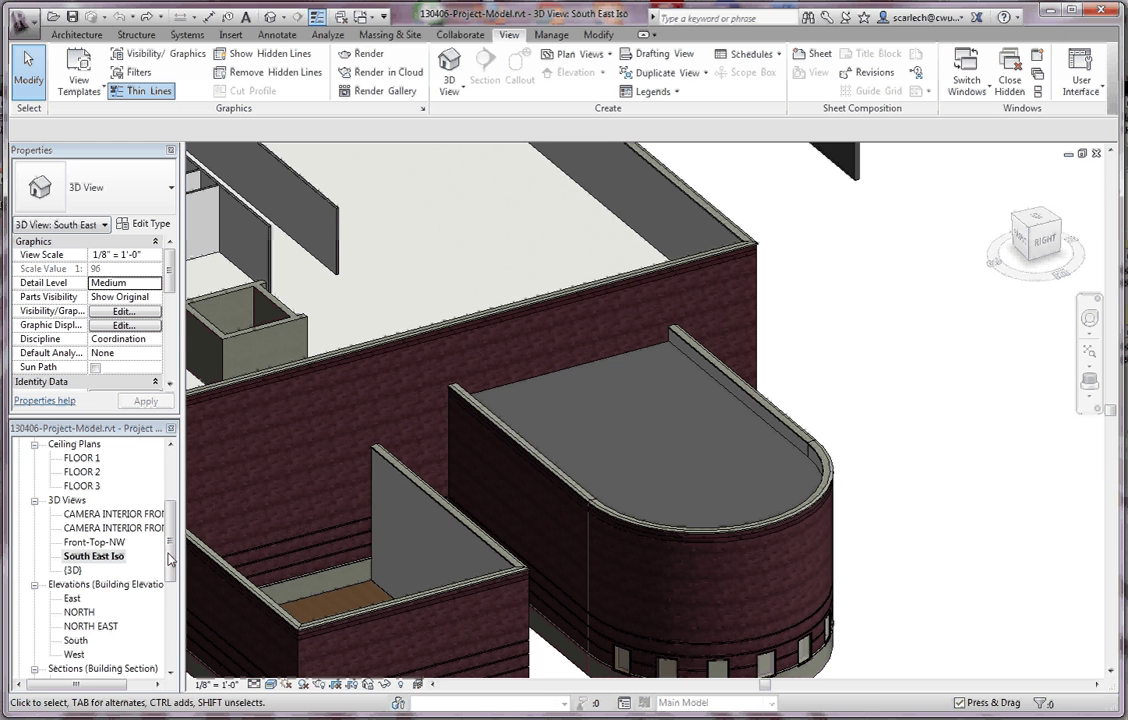
scroll(150, 590, down, 3)
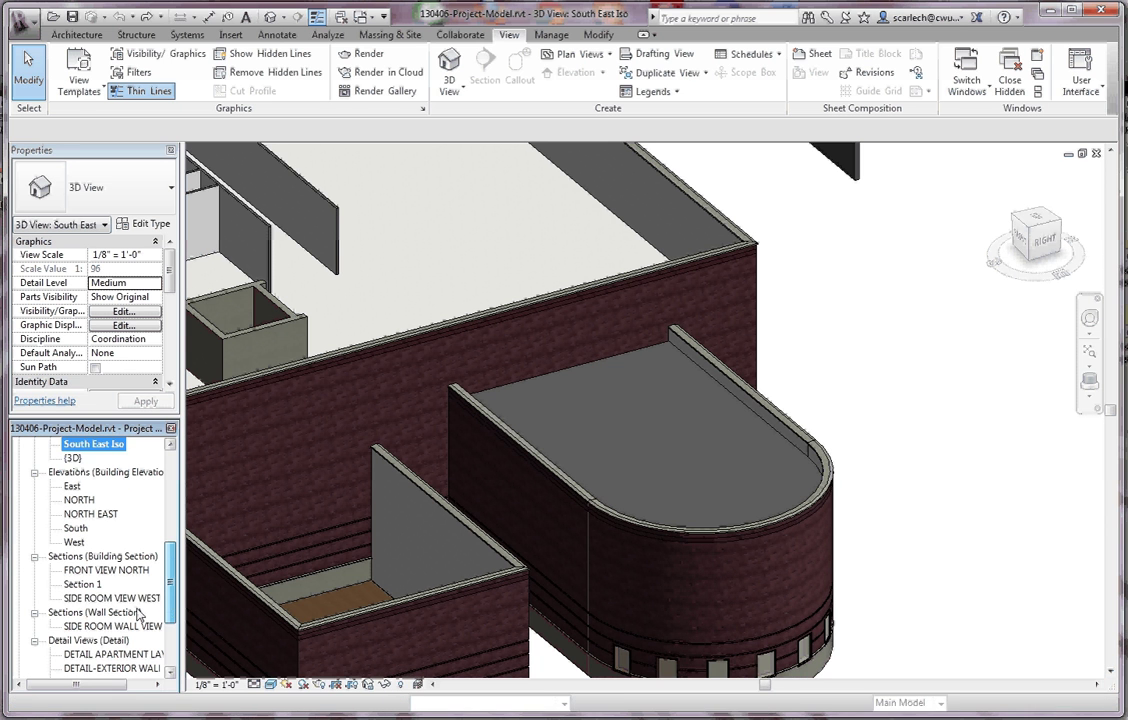
double_click(110, 598)
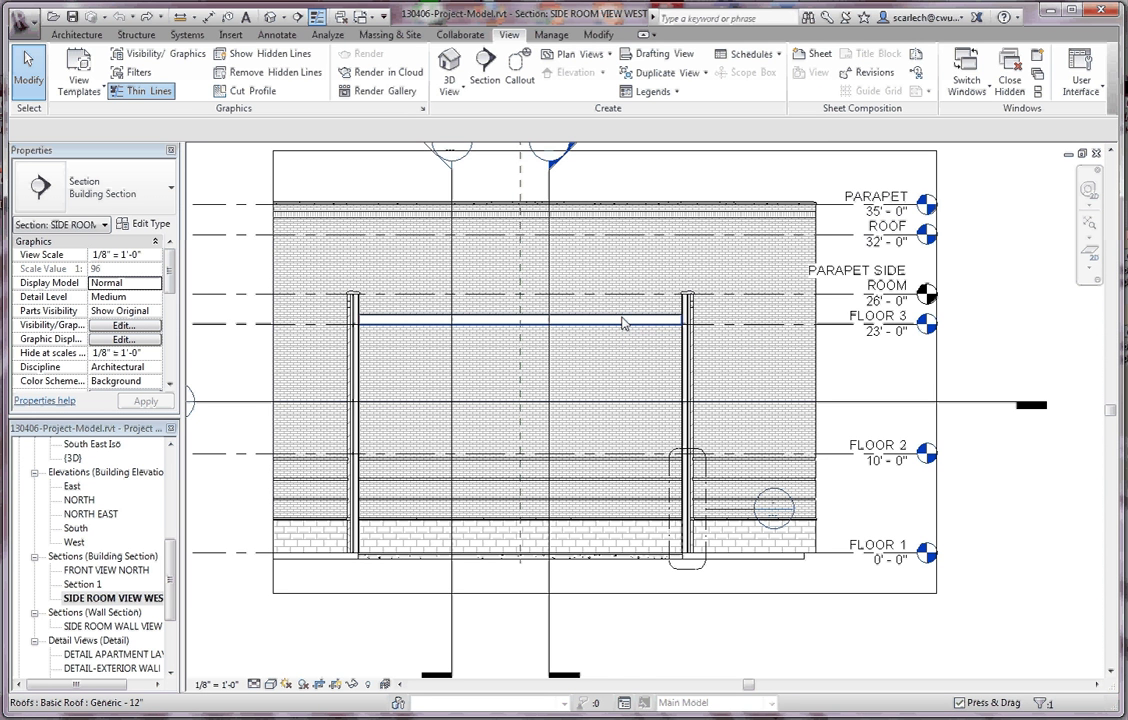
Step: Examine the side room's slab, side walls and roof against the main brick wall in the section
scroll(680, 575, up, 5)
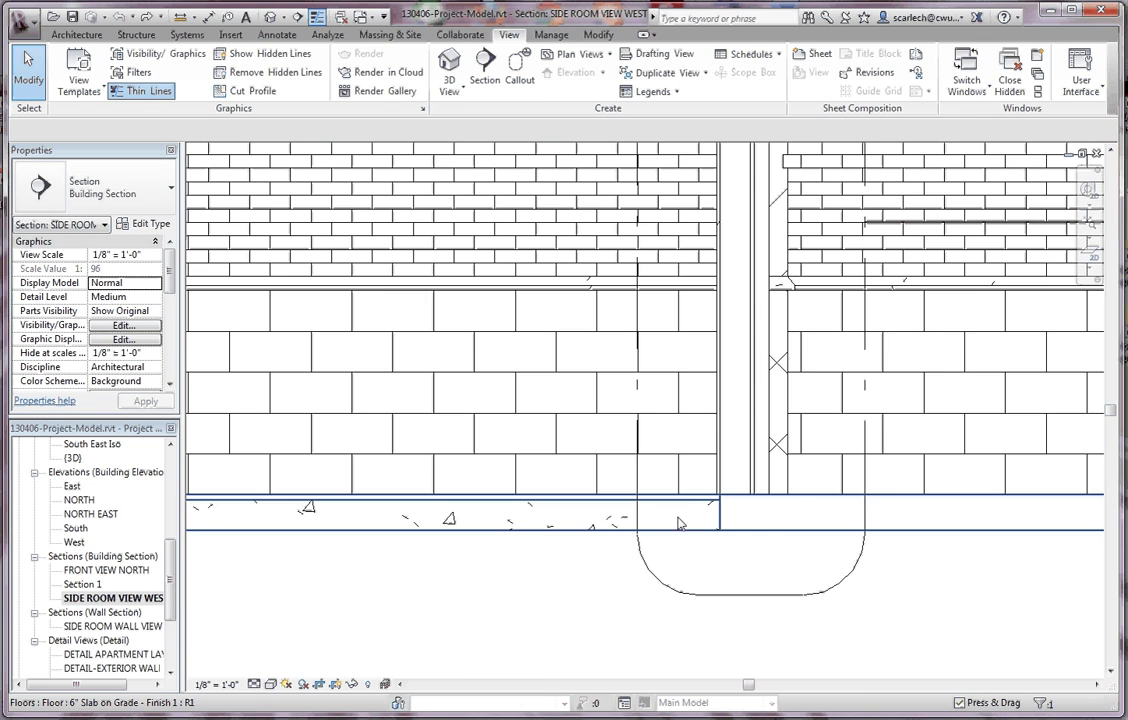
scroll(680, 498, down, 2)
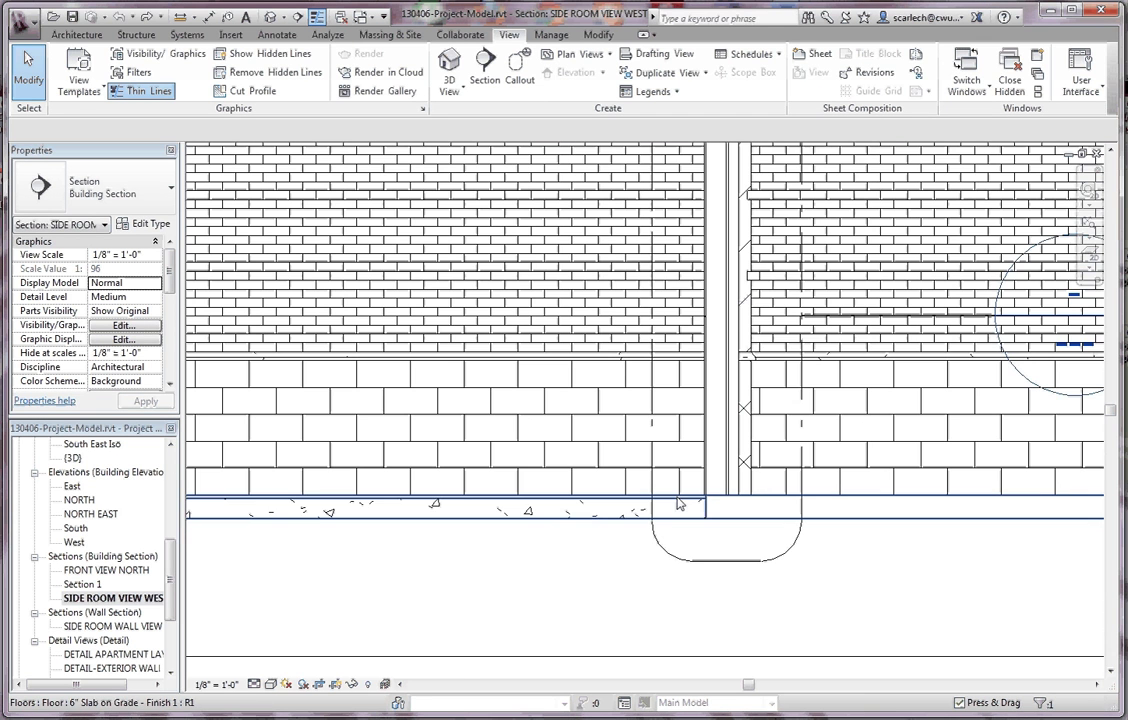
scroll(650, 574, down, 4)
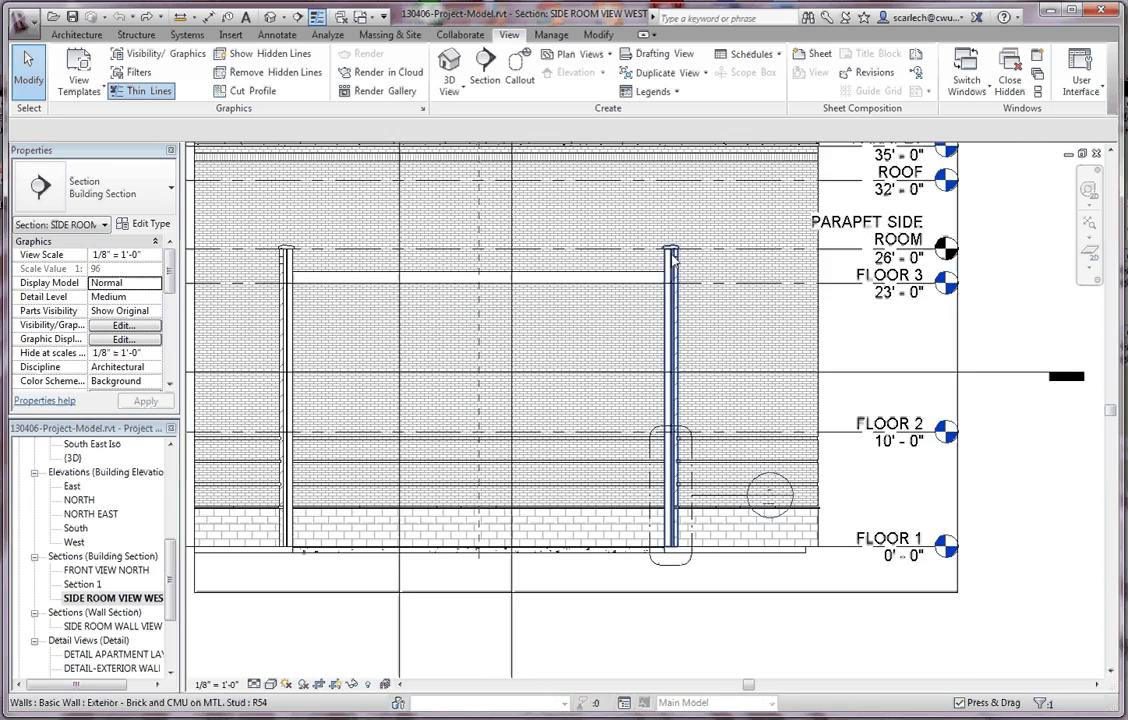
scroll(673, 258, up, 3)
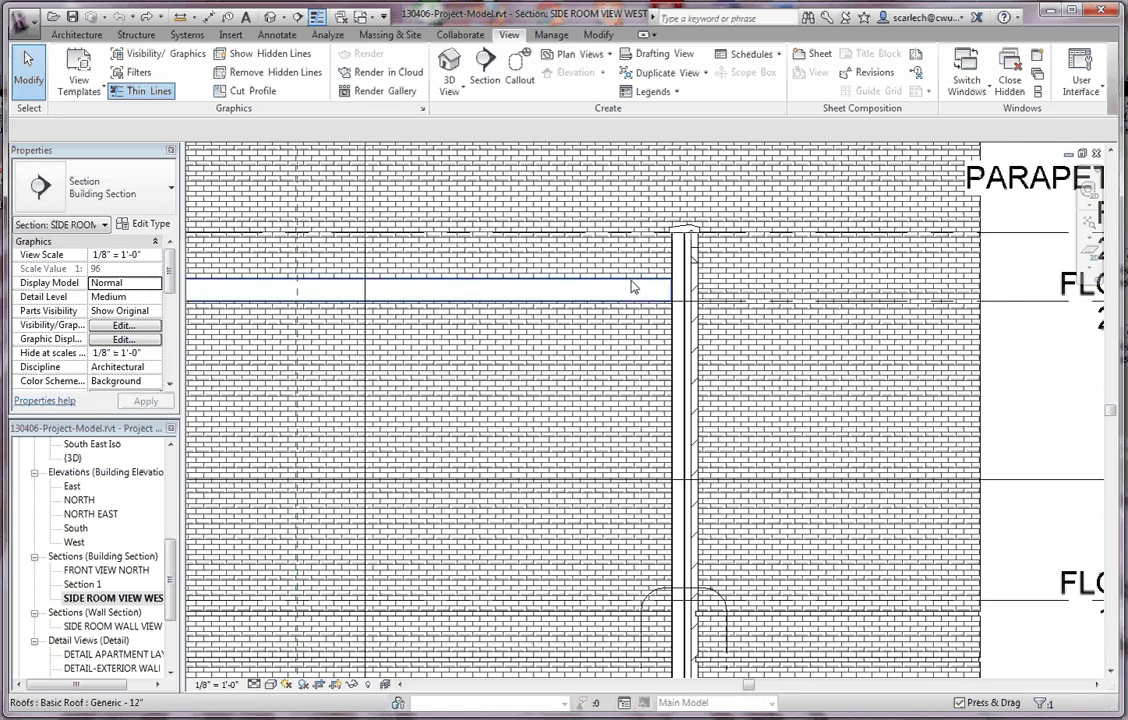
scroll(631, 280, down, 1)
scroll(631, 262, down, 2)
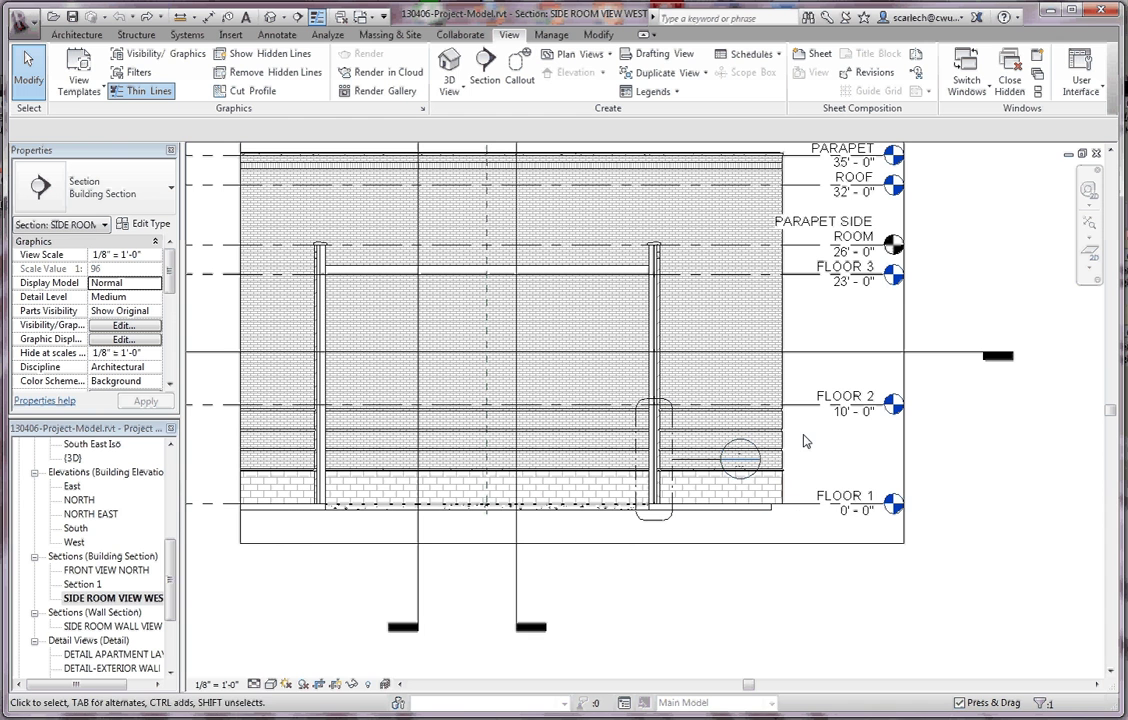
scroll(628, 246, down, 2)
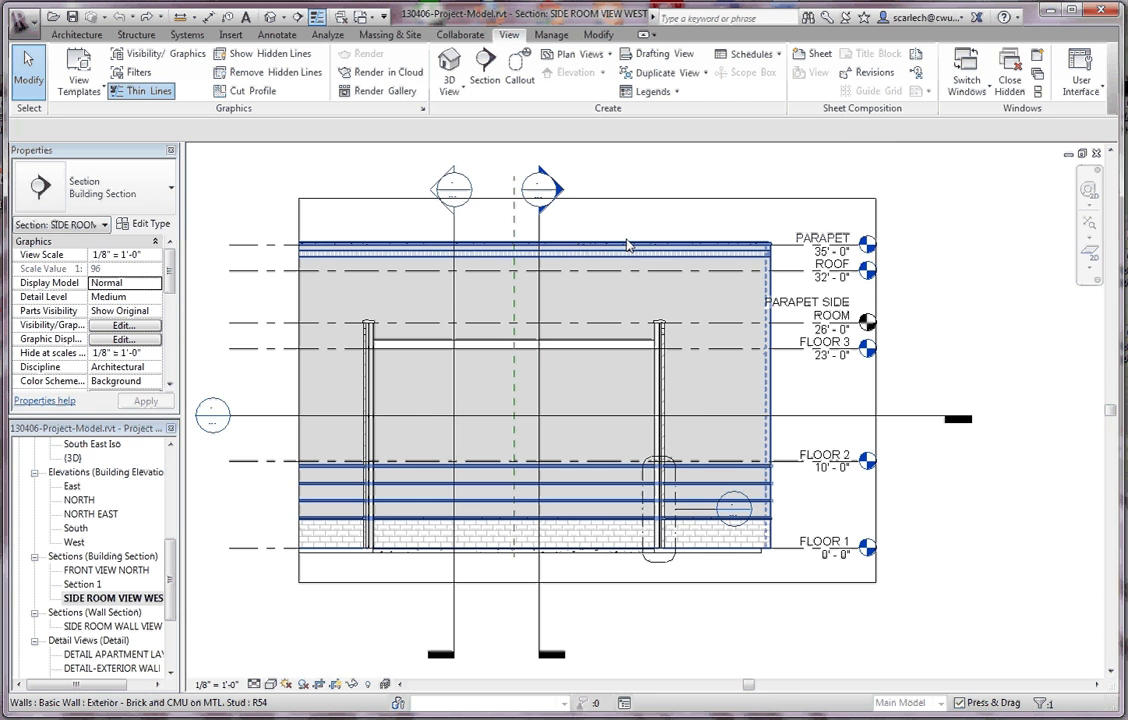
Step: Edit the main brick wall's profile and sketch a 32'-5" by 23'-0" rectangle between the side room walls, from FLOOR 1 to the roof's underside
click(628, 246)
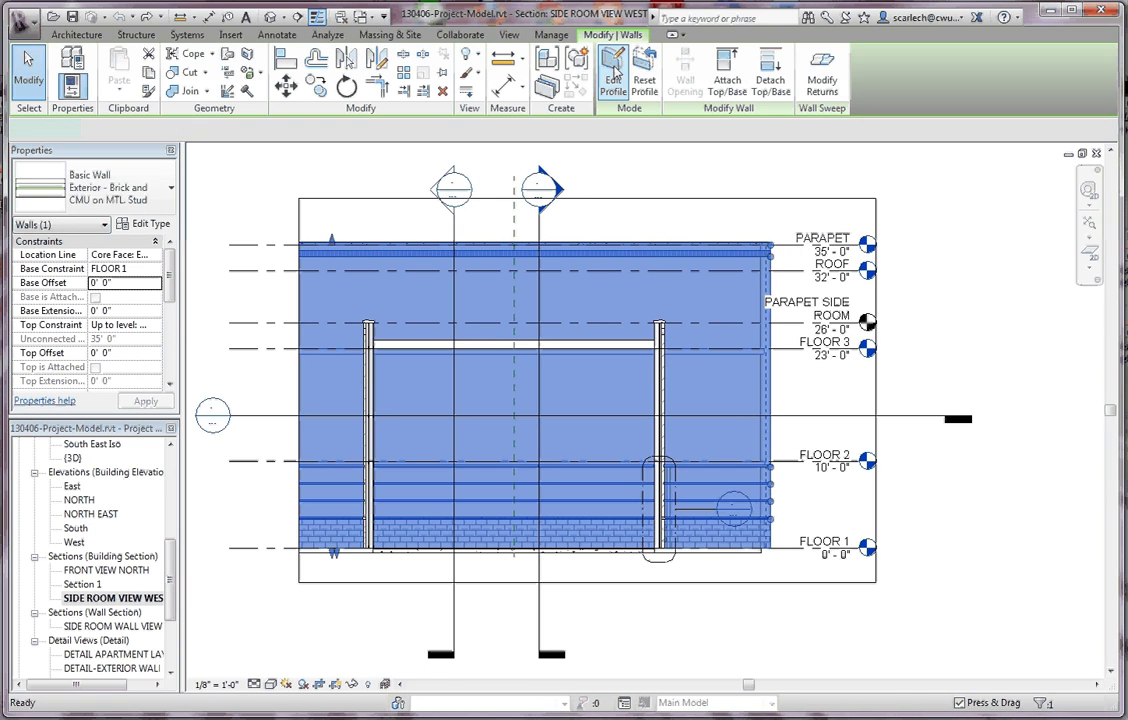
click(614, 70)
click(658, 55)
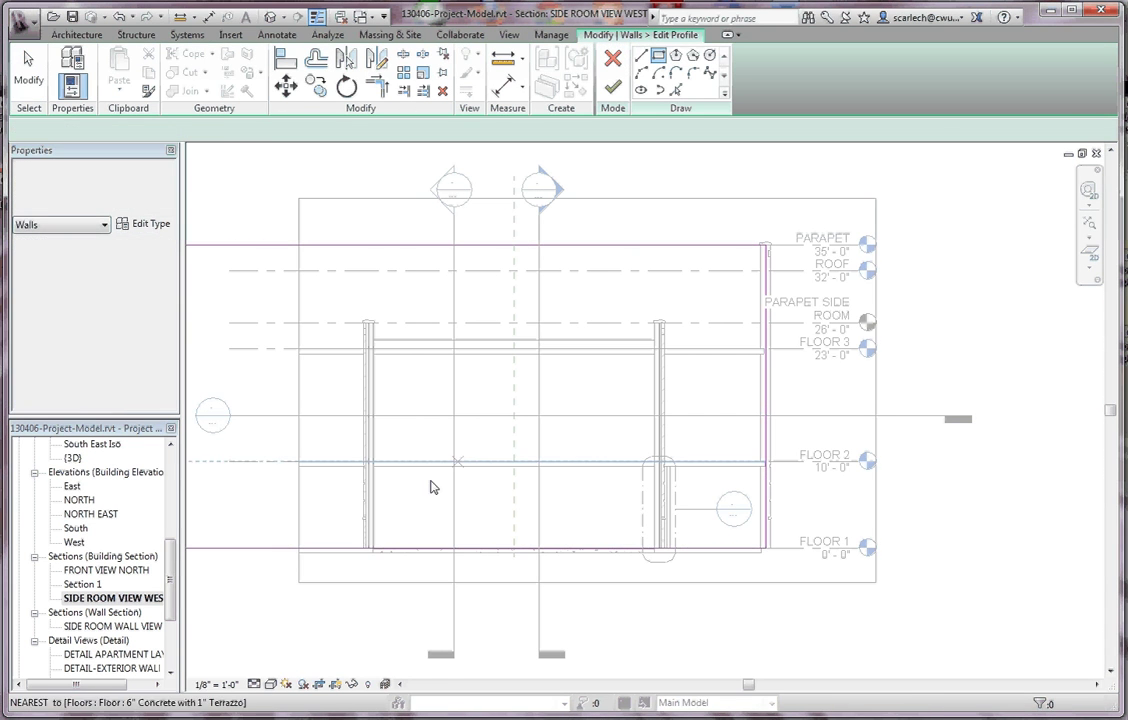
click(374, 549)
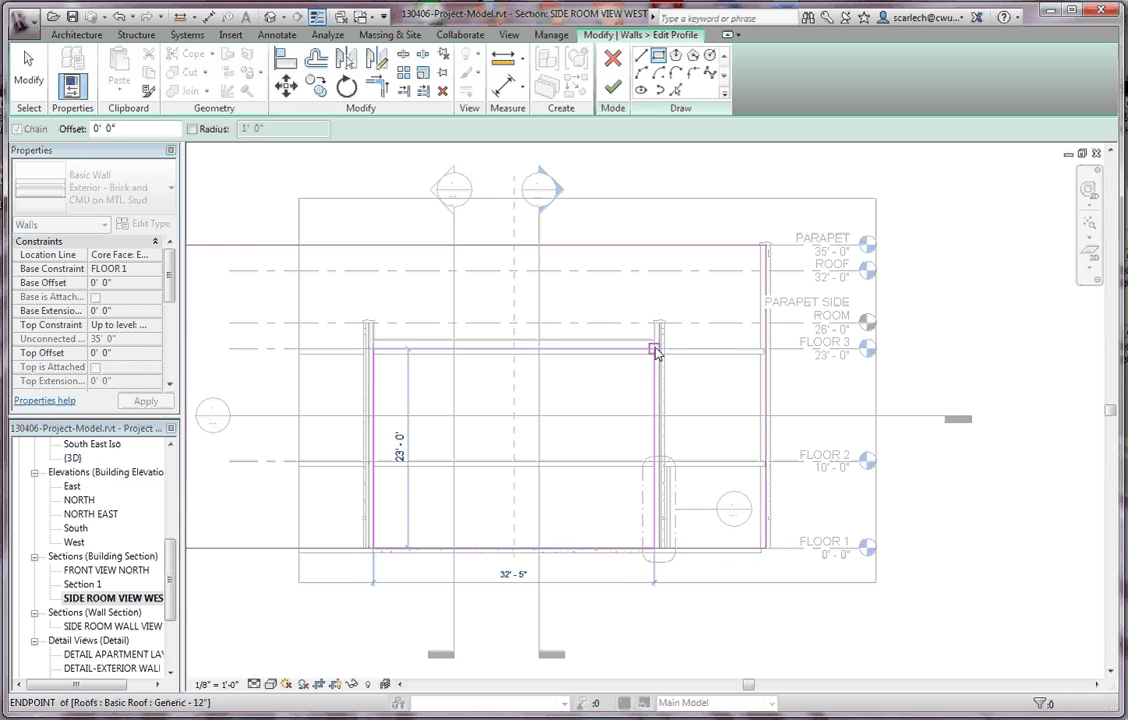
click(655, 352)
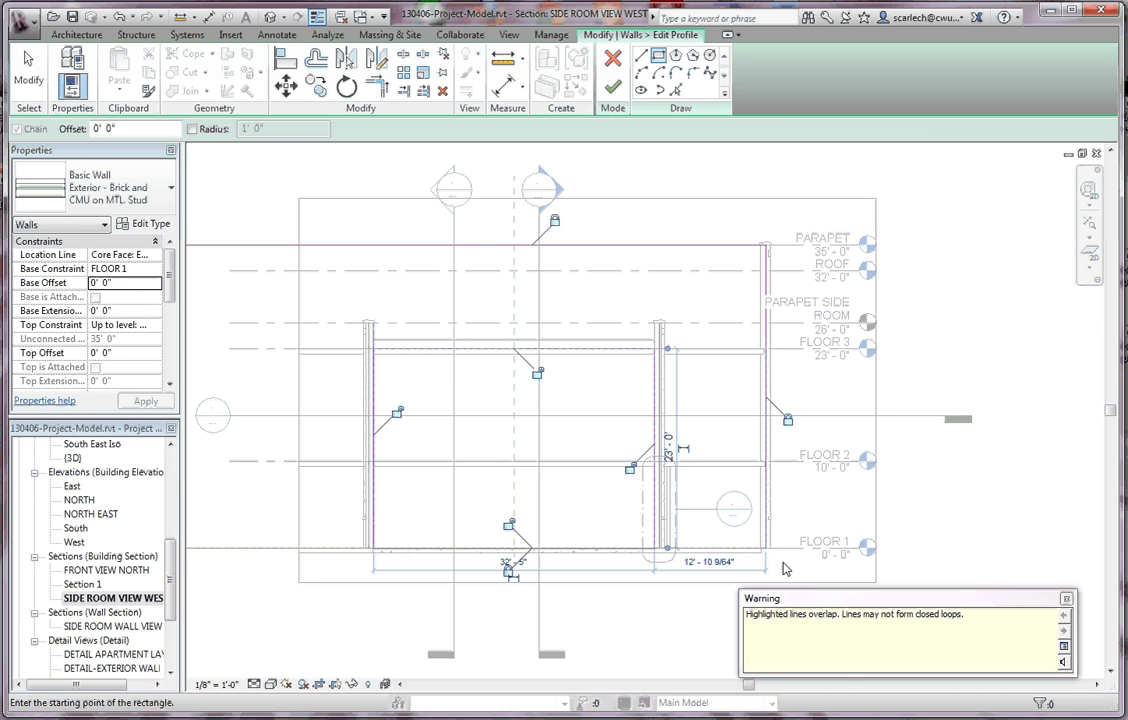
click(1066, 600)
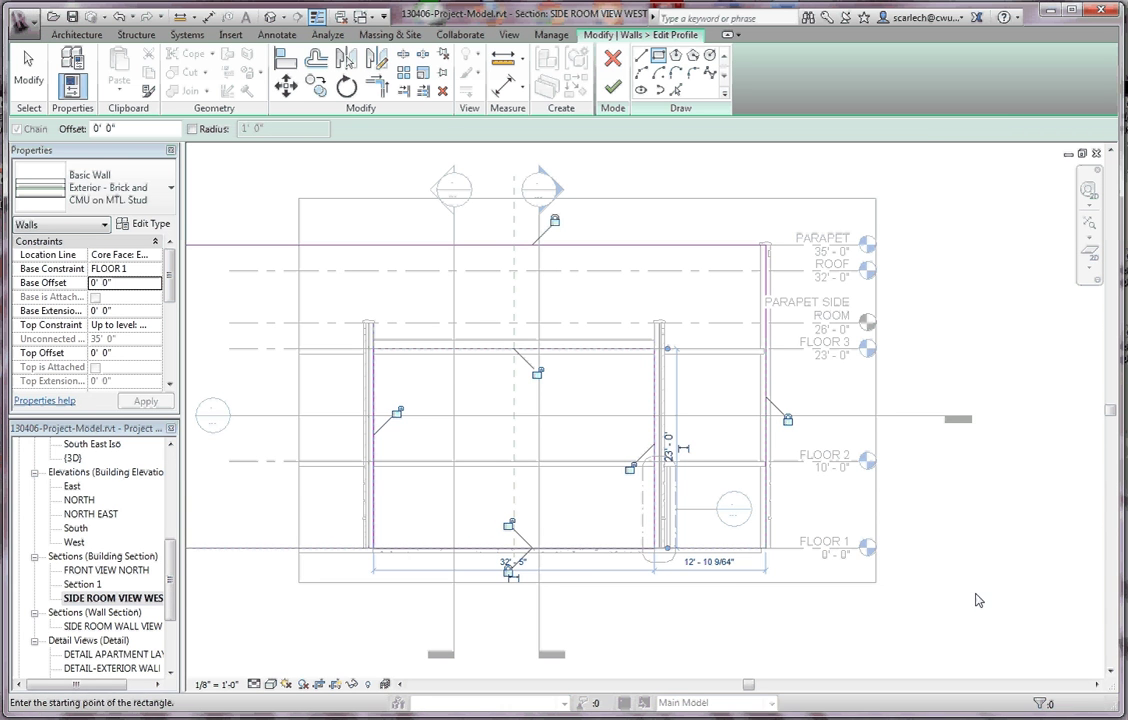
key(Escape)
key(Escape)
Step: Delete the rectangle's overlapping bottom line and trim the wall's base line to the opening's left edge, unjoining the elements
click(591, 549)
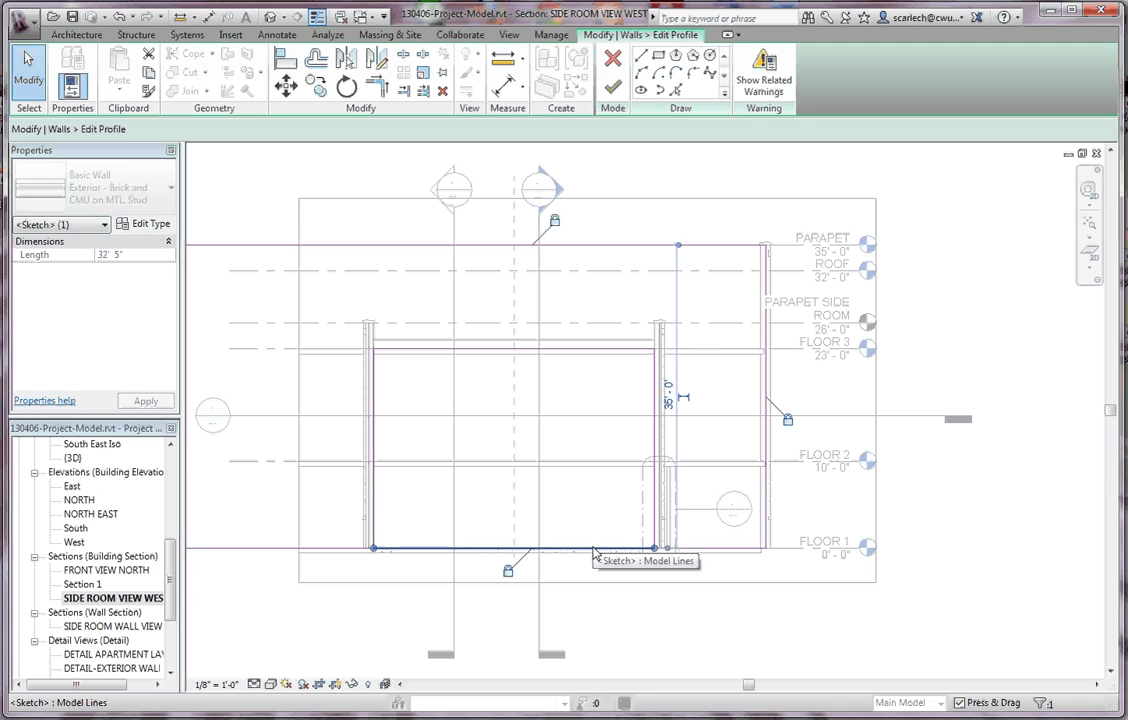
key(Escape)
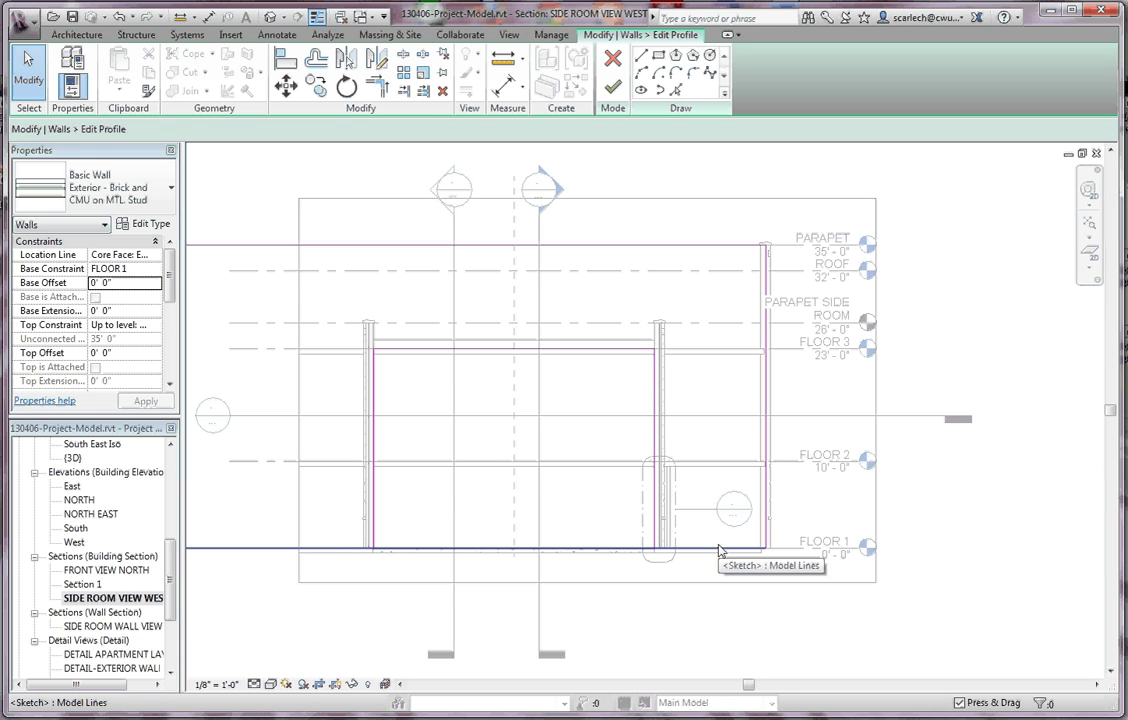
click(378, 88)
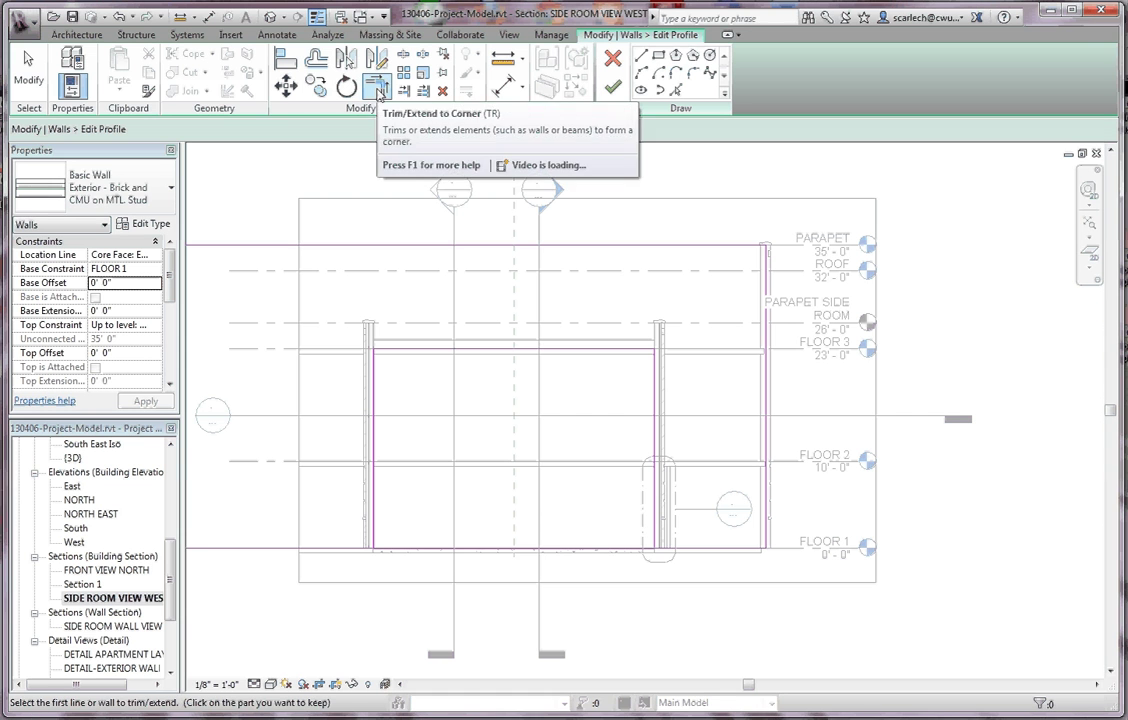
click(323, 555)
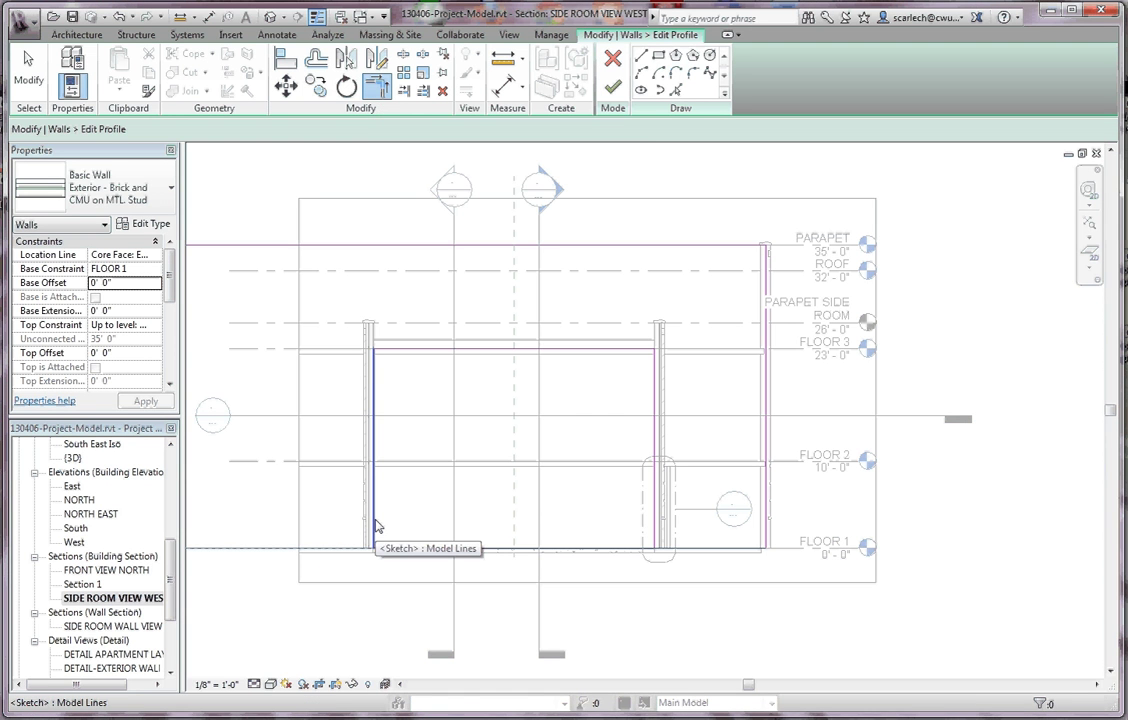
click(376, 525)
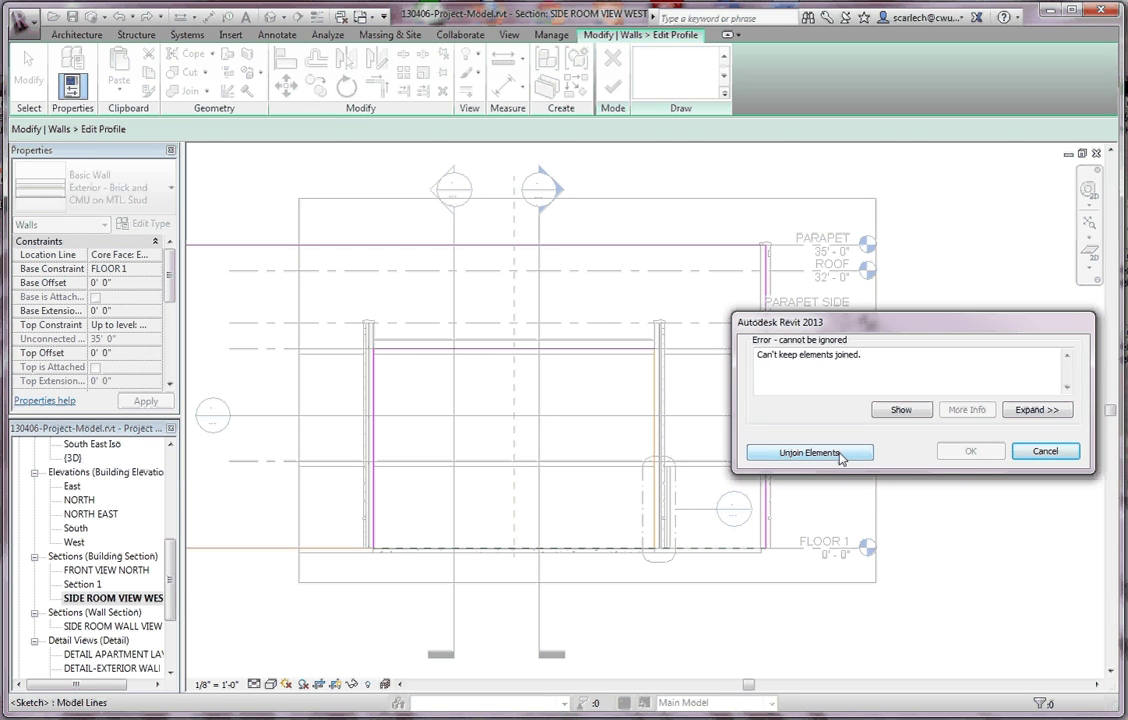
click(840, 453)
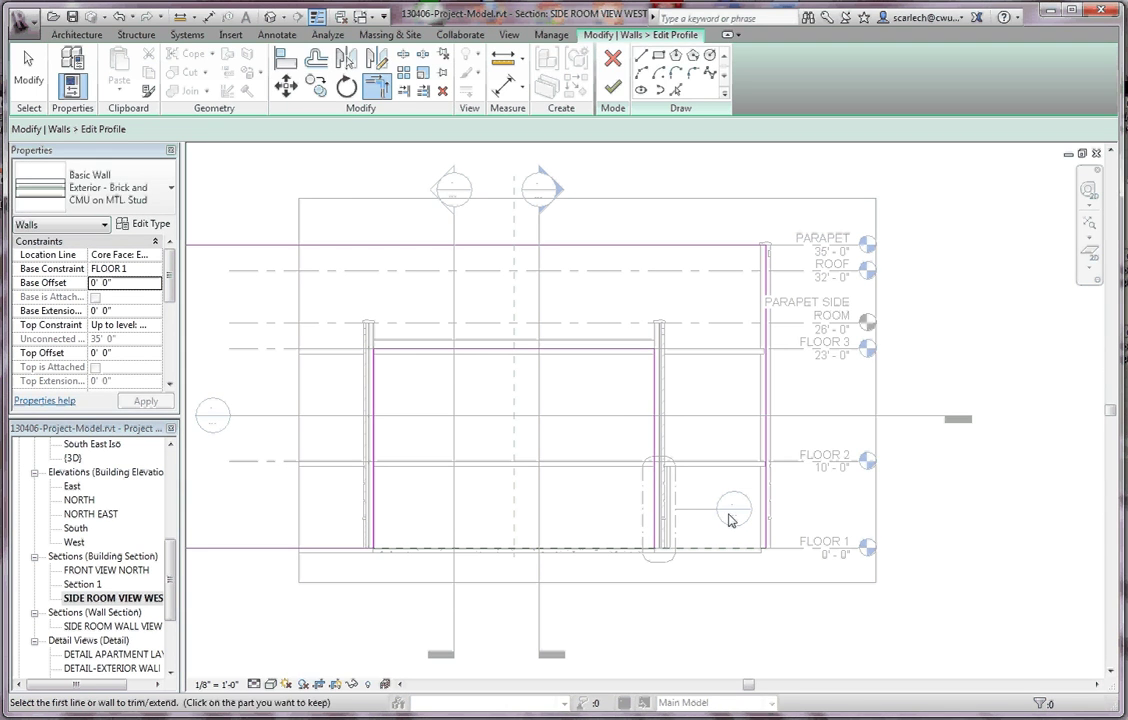
Step: Draw the missing base line from the opening's lower right corner to the wall's right end and finish the wall profile
click(641, 55)
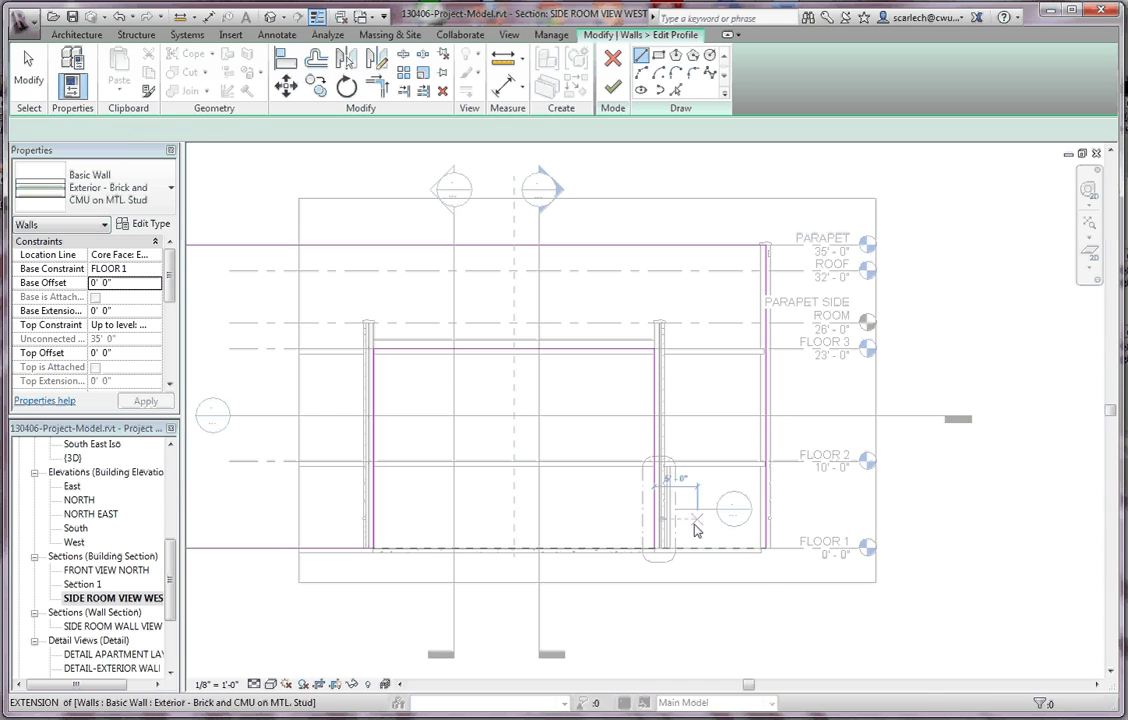
click(656, 548)
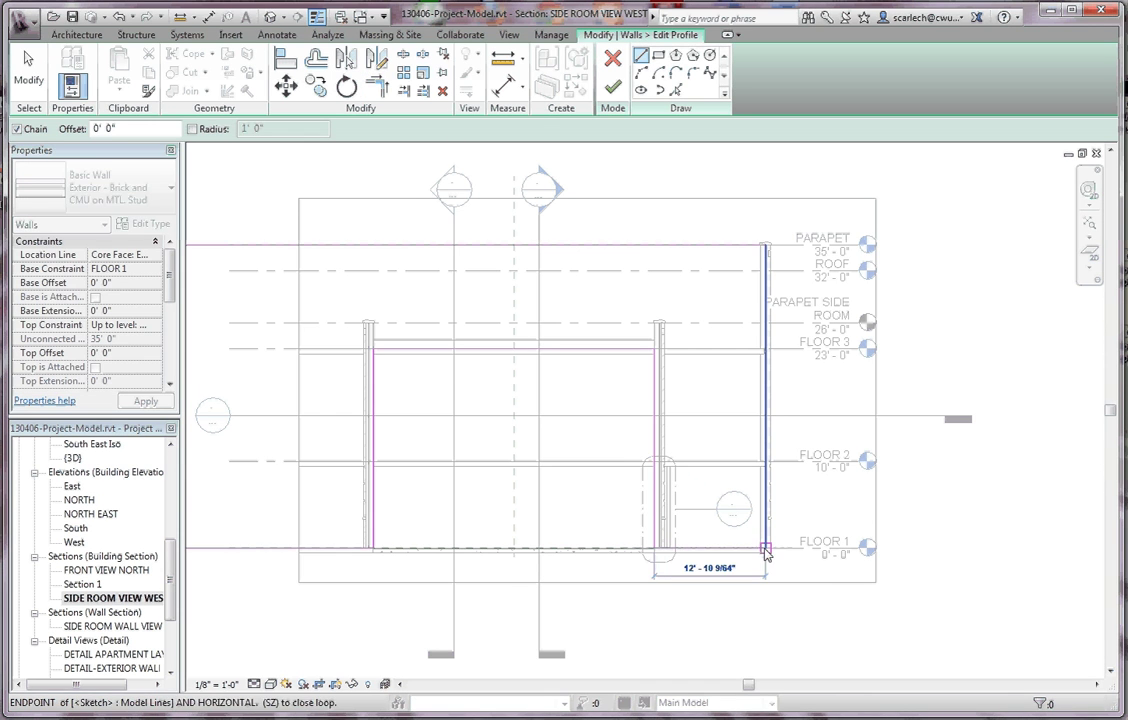
key(Escape)
key(Escape)
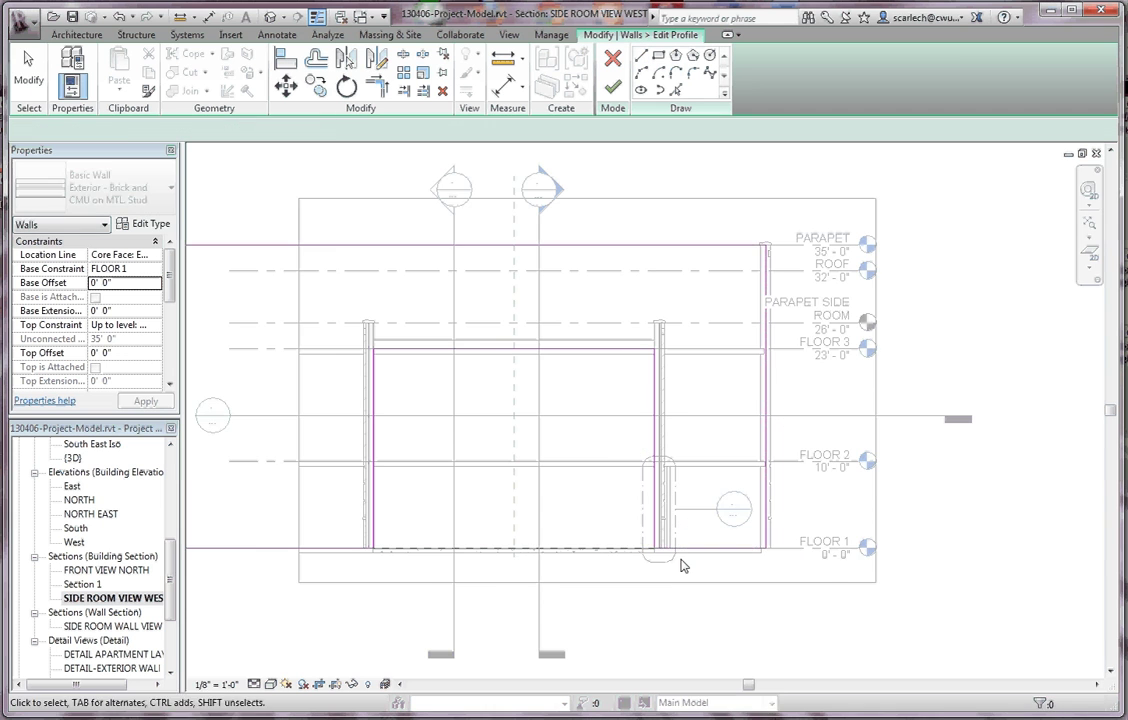
scroll(680, 566, down, 4)
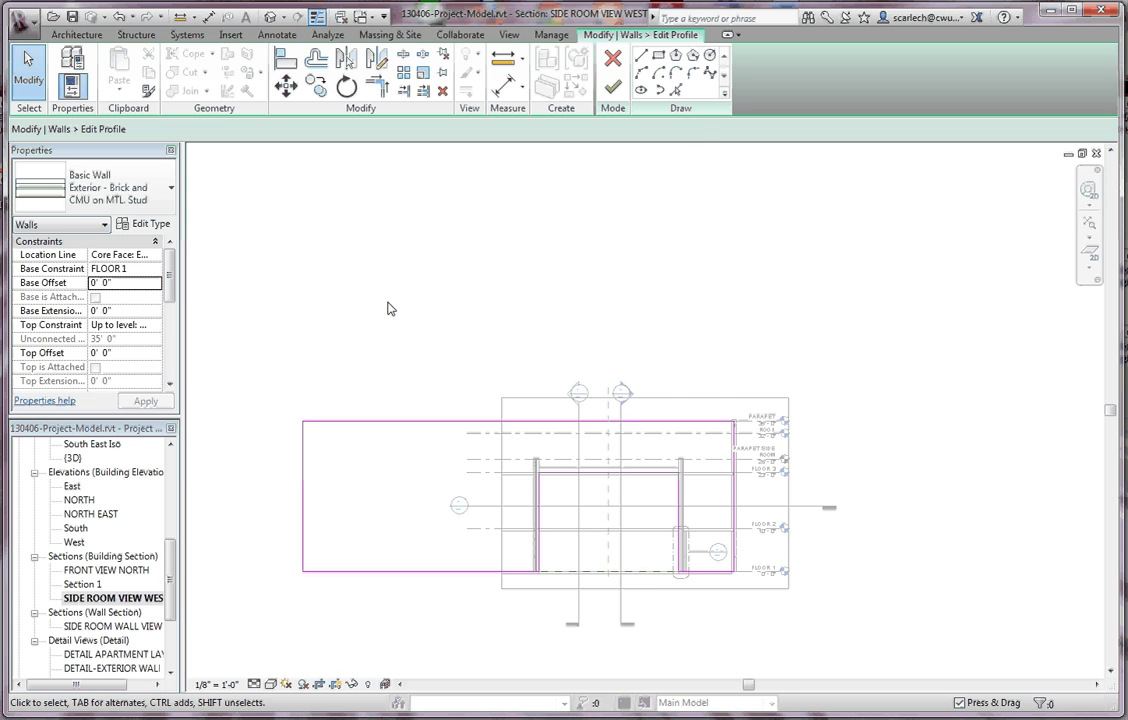
click(612, 87)
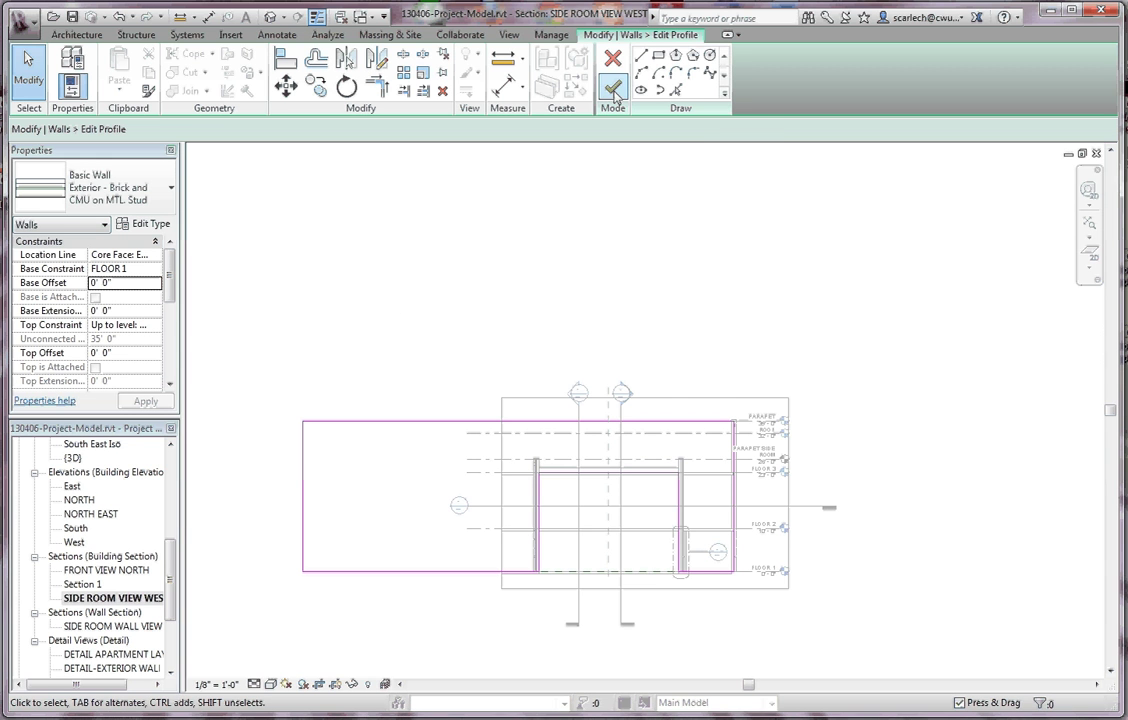
click(737, 327)
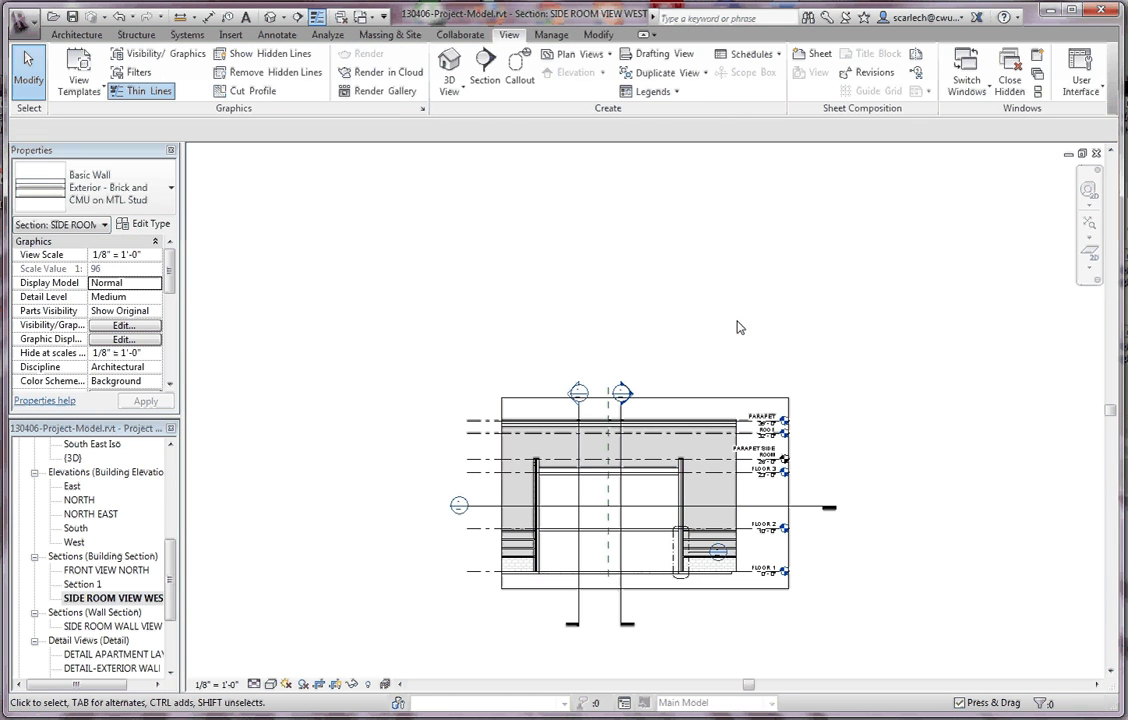
Step: Reopen the brick wall's profile, sketch a separate tall rectangle to the right of the building, and finish the profile
click(703, 428)
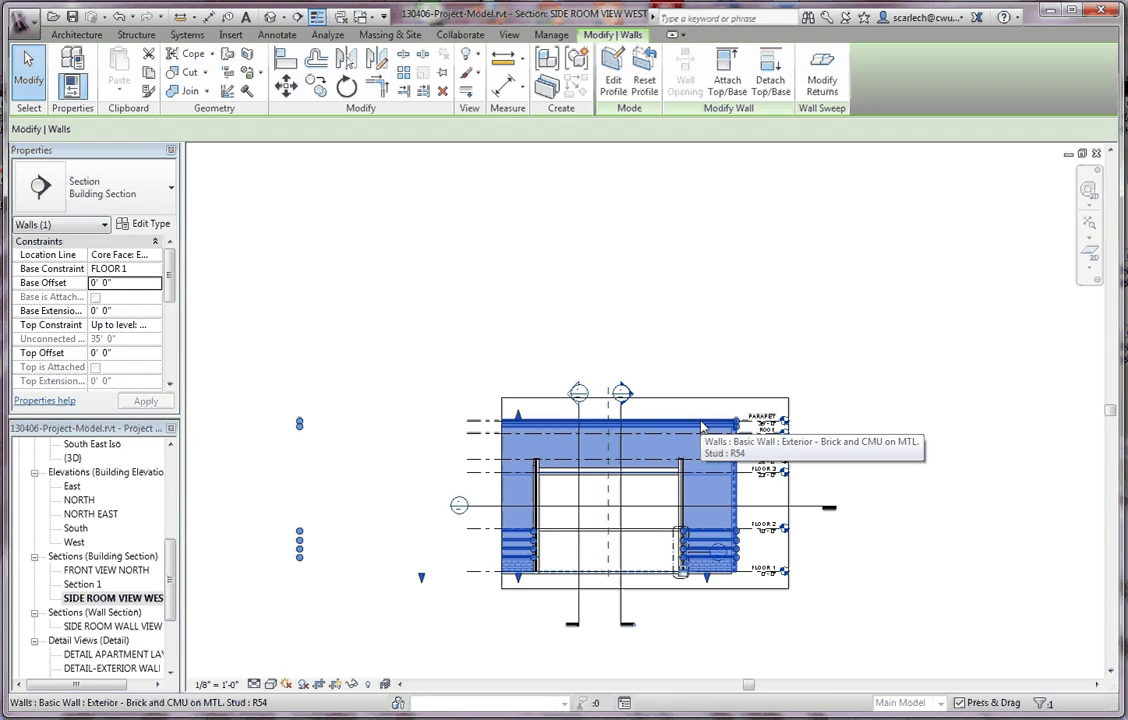
click(613, 80)
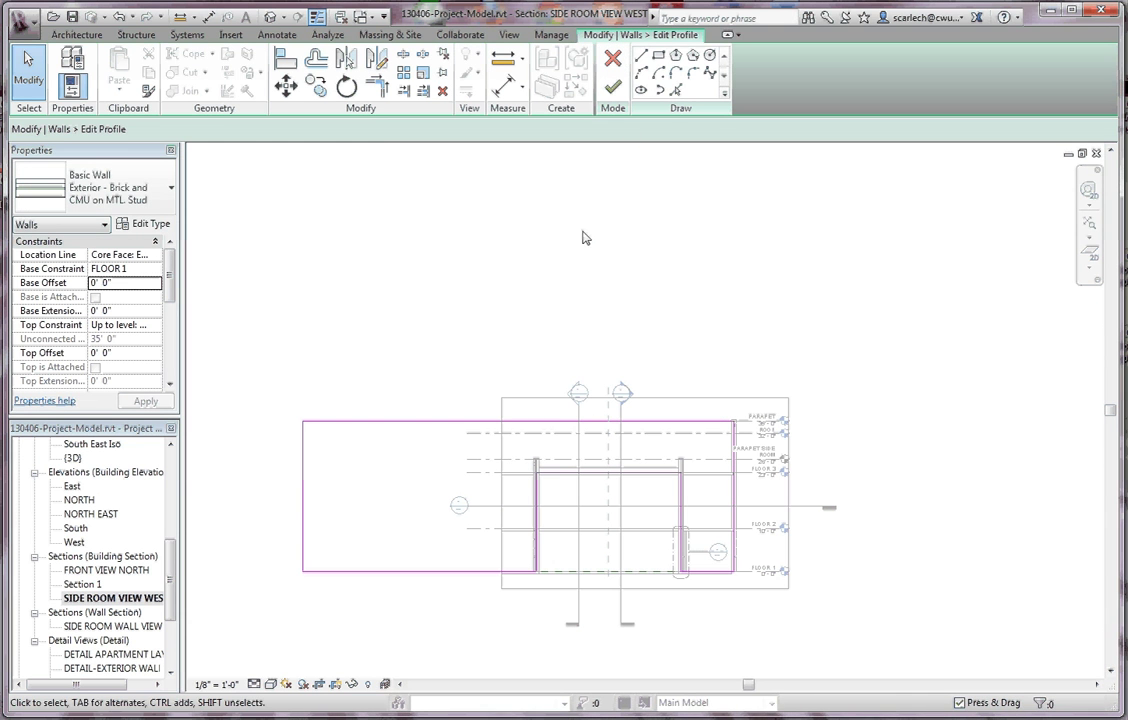
click(658, 55)
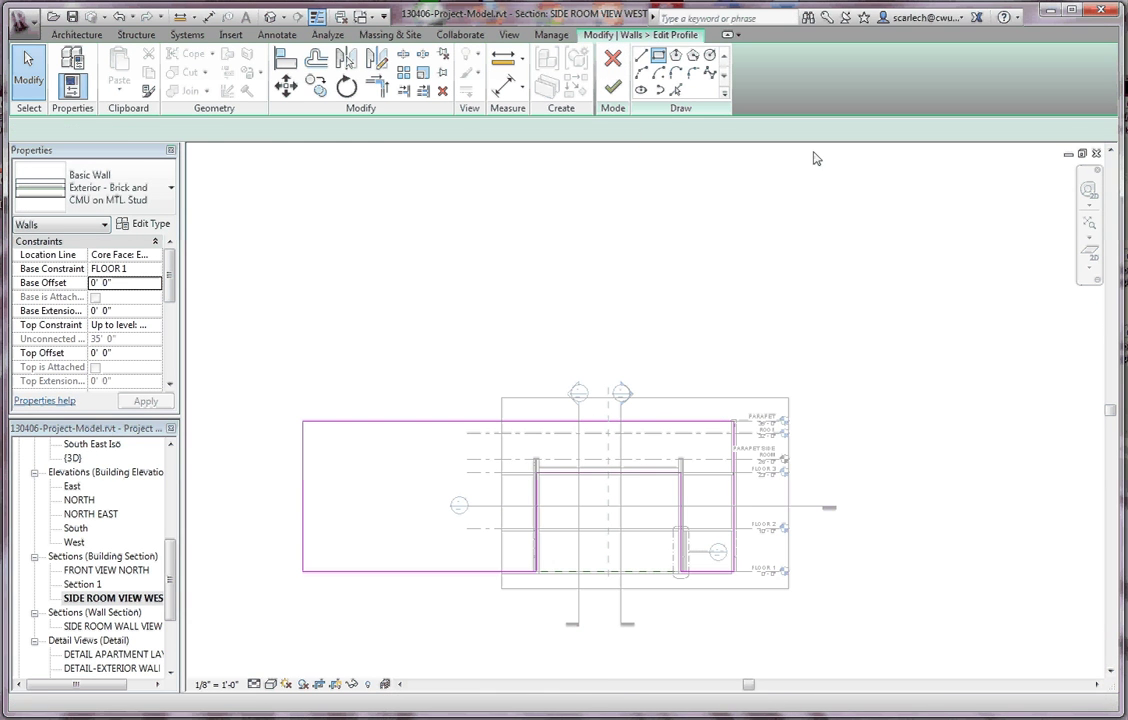
click(884, 462)
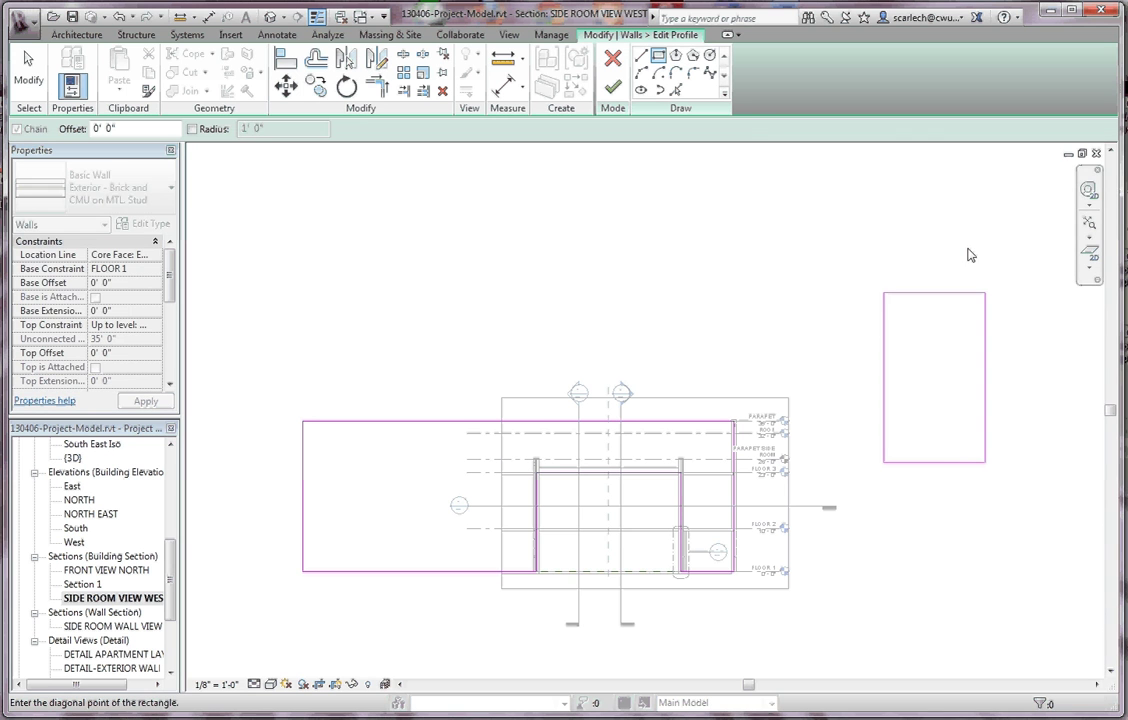
click(970, 325)
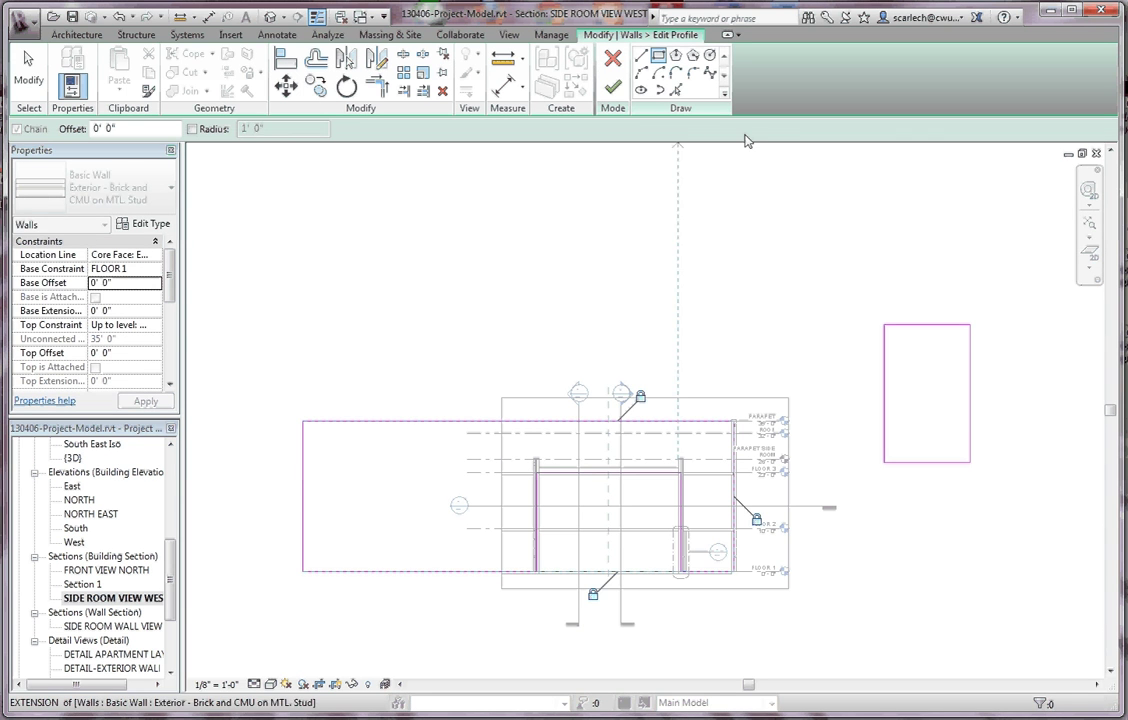
key(Escape)
key(Escape)
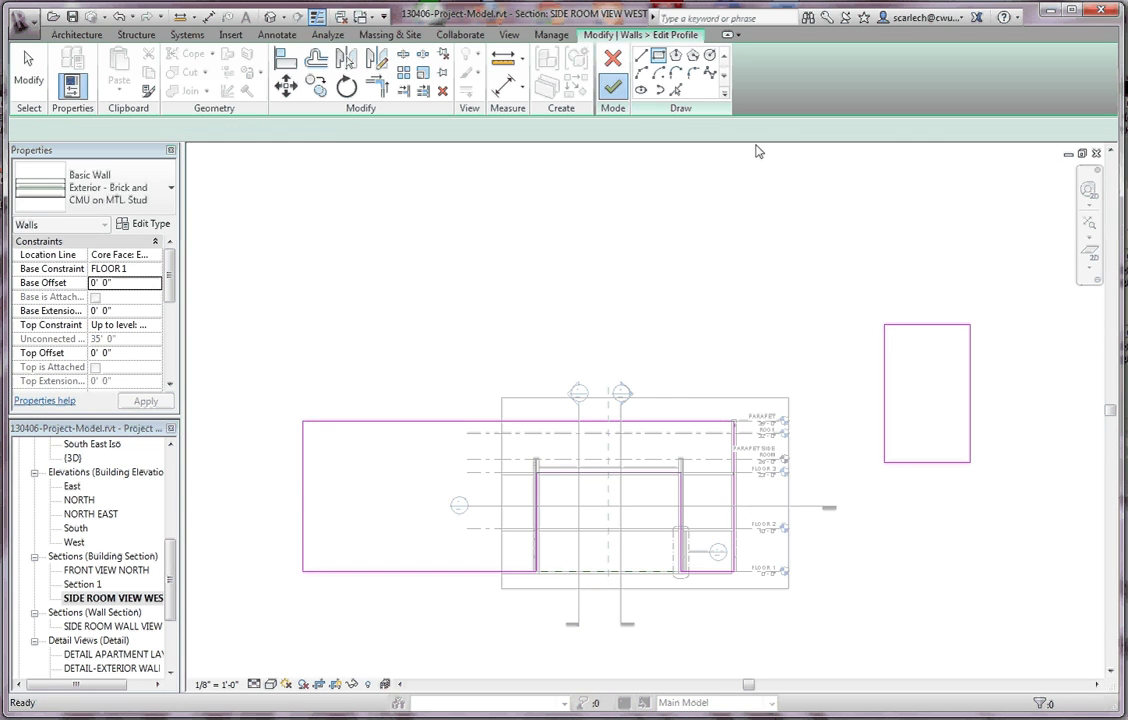
key(alt+v)
key(Escape)
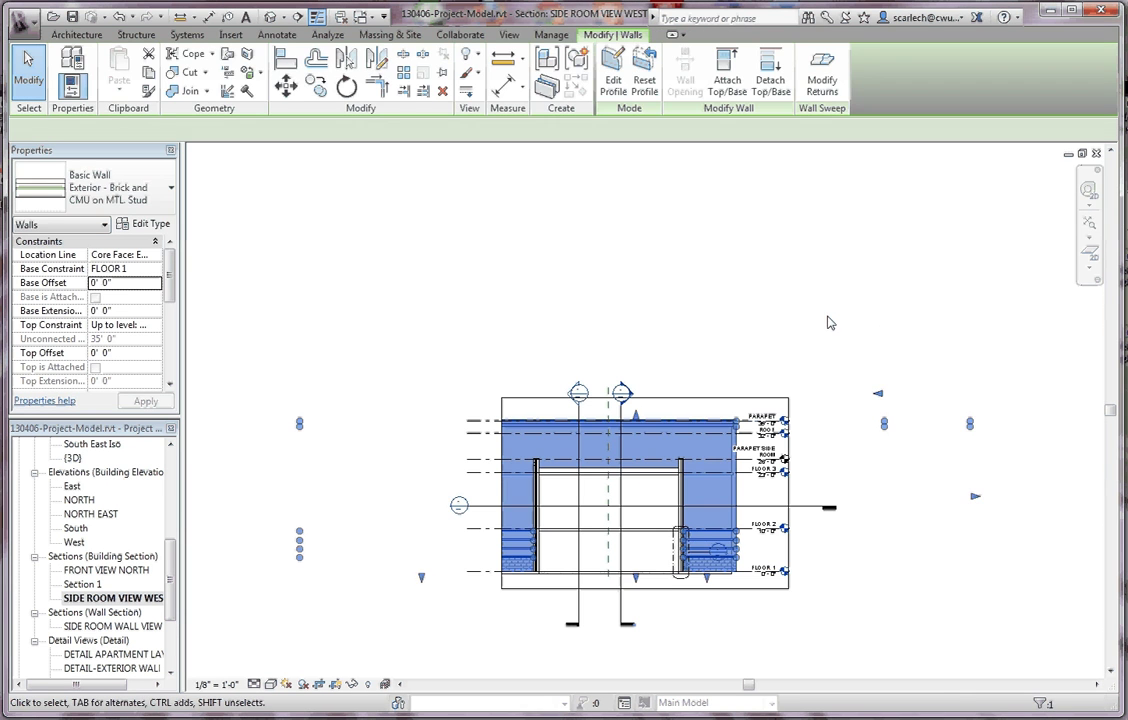
Step: Open the {3D} view and examine the side room walls and the brick wall's detached piece beyond the building
key(Escape)
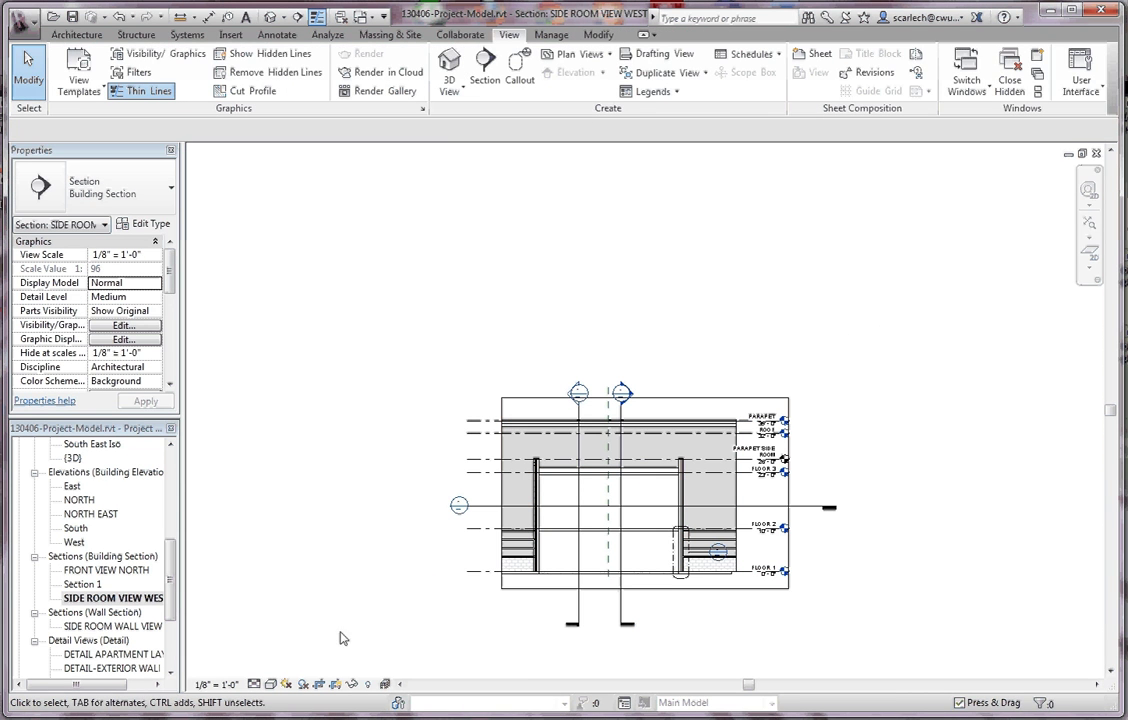
drag(170, 593, 75, 558)
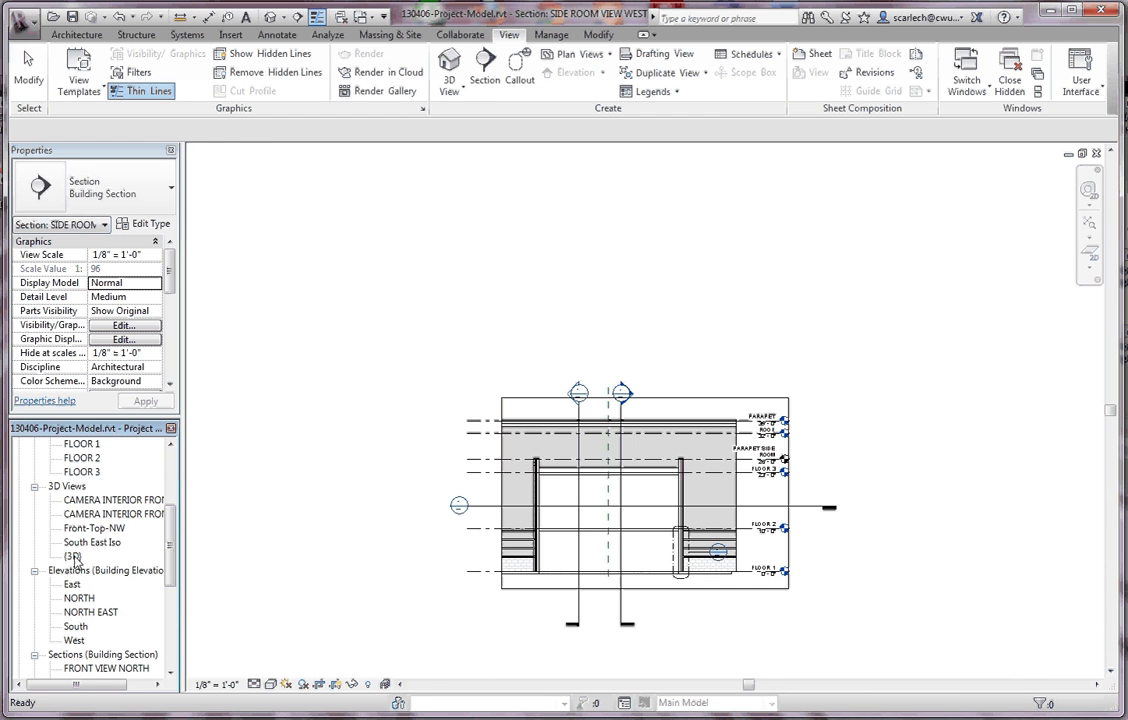
double_click(73, 556)
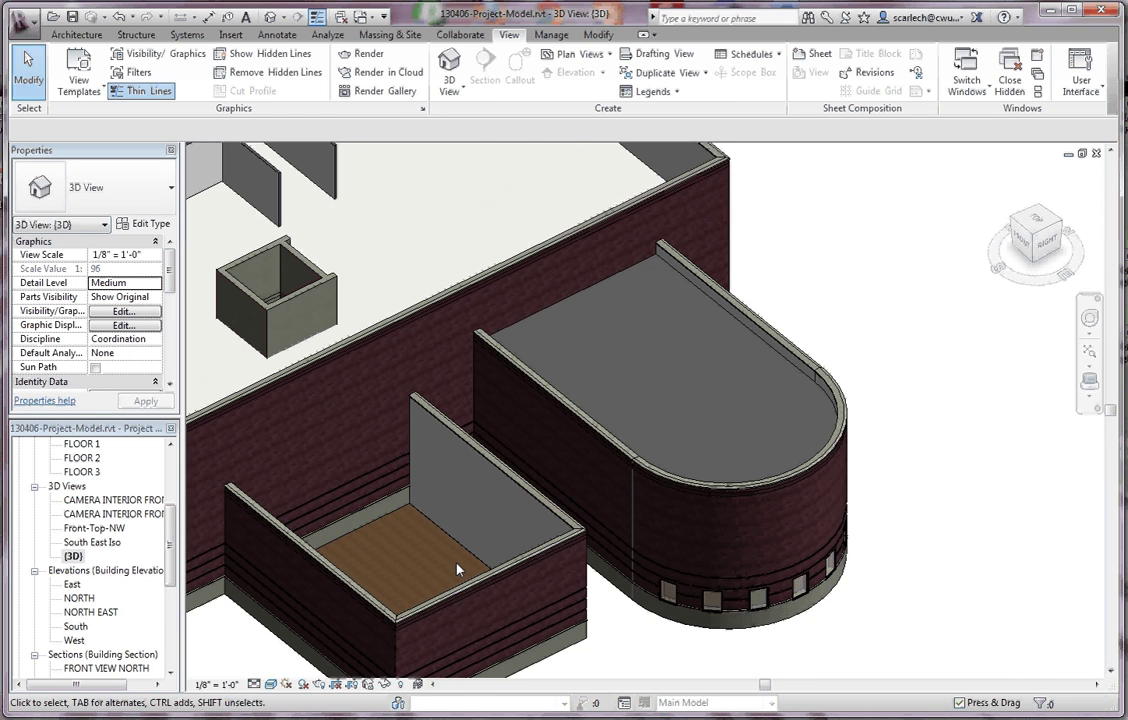
scroll(457, 570, up, 3)
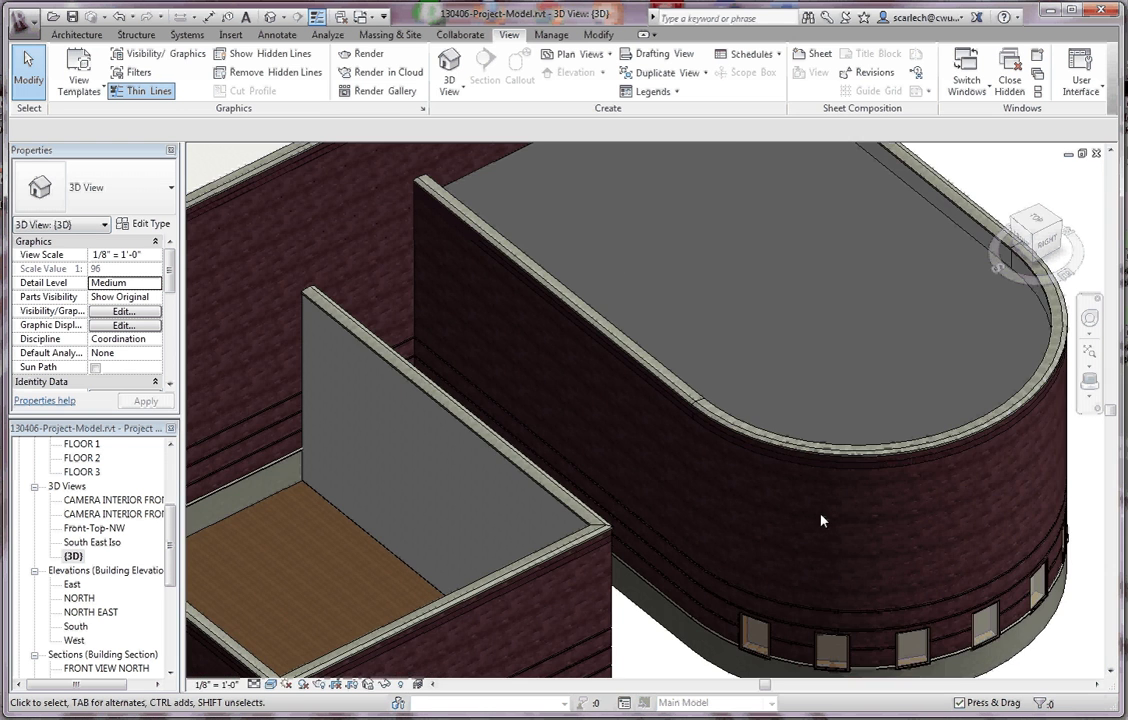
scroll(821, 520, down, 4)
scroll(818, 519, down, 3)
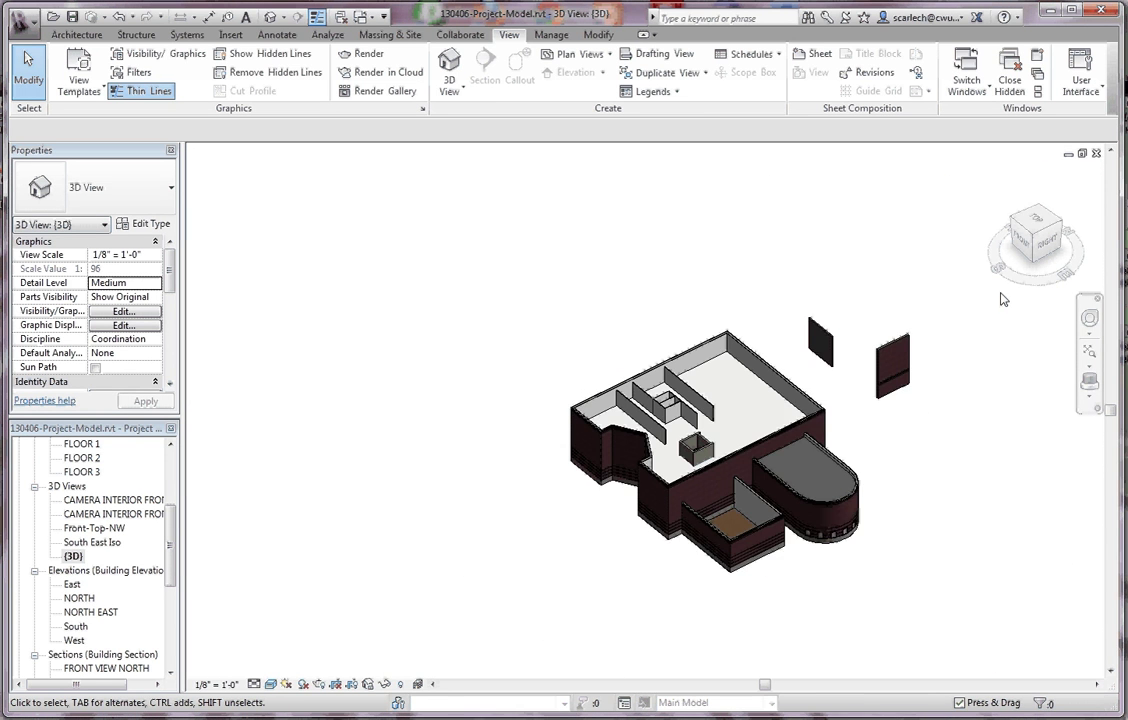
scroll(904, 434, up, 2)
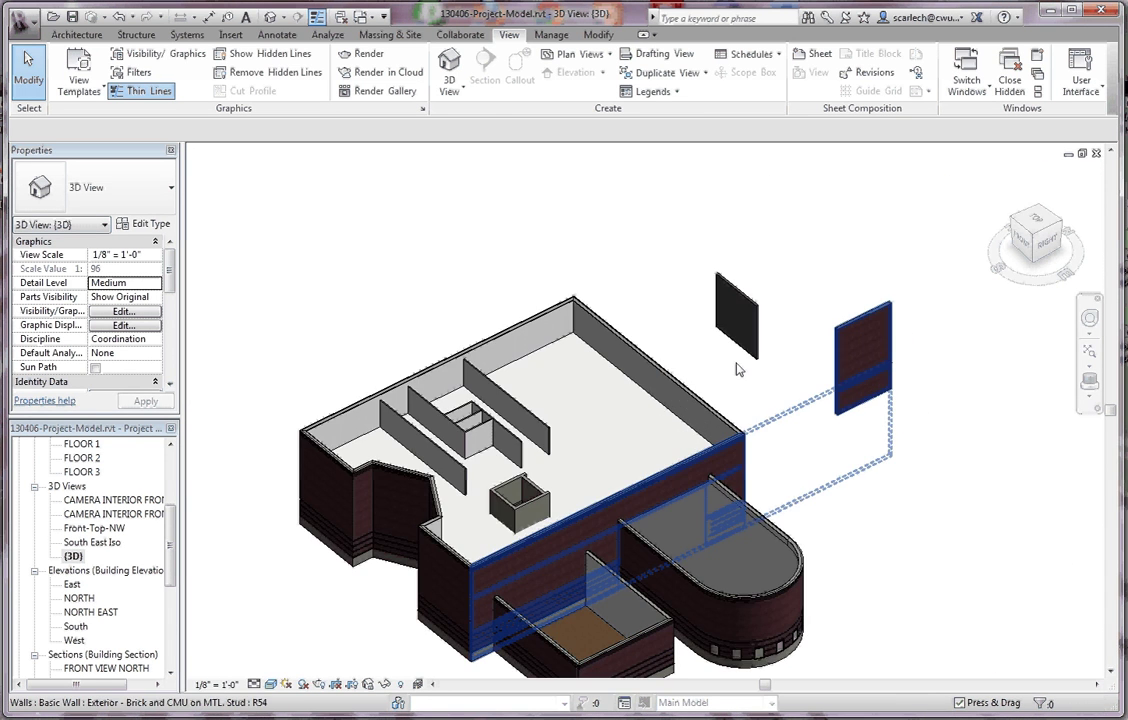
scroll(736, 370, up, 1)
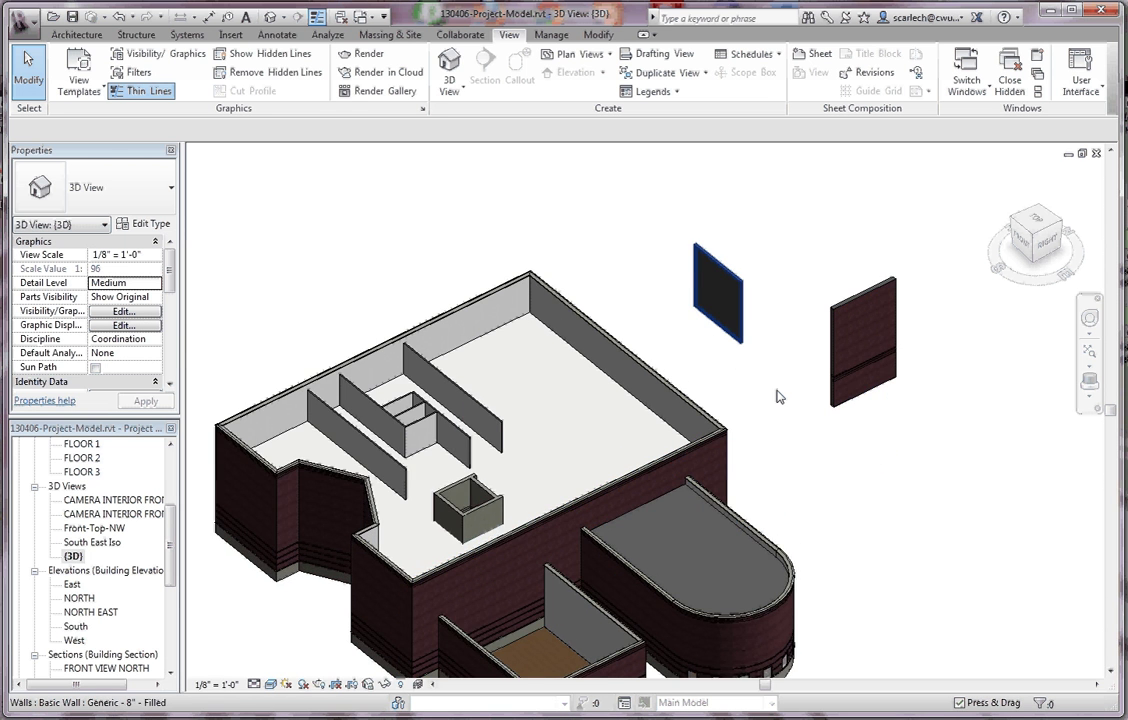
scroll(779, 397, down, 2)
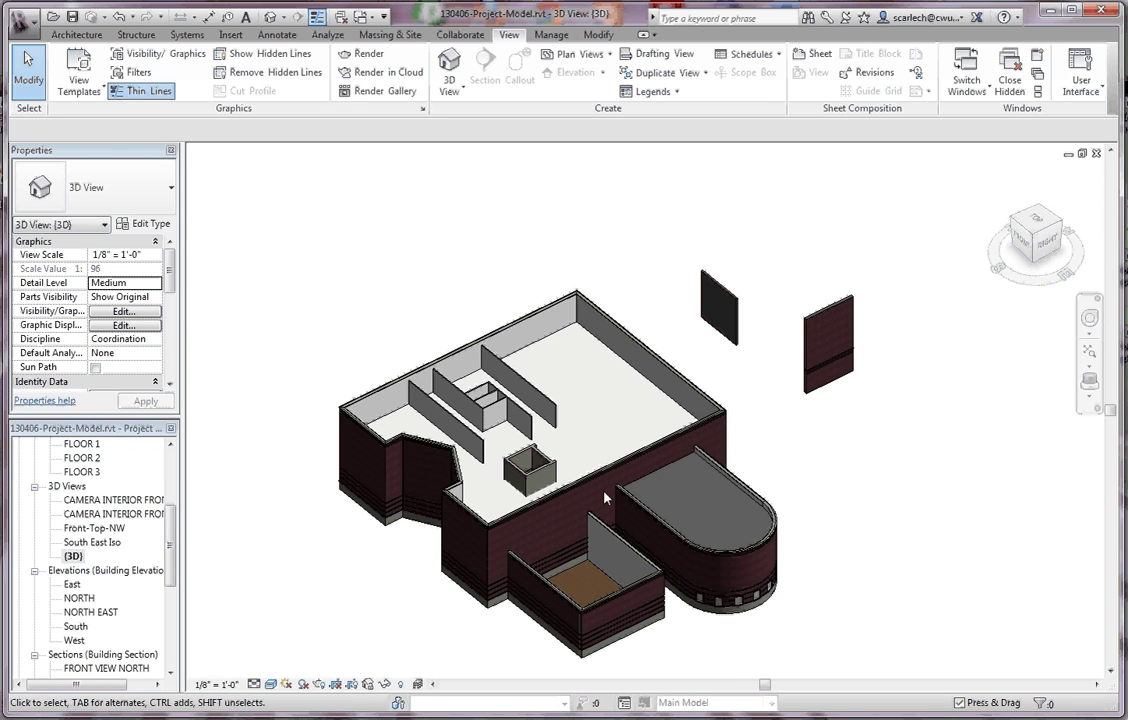
Step: Edit the brick wall's profile in 3D, try extending the detached rectangle's left edge upward, and undo that change
click(810, 352)
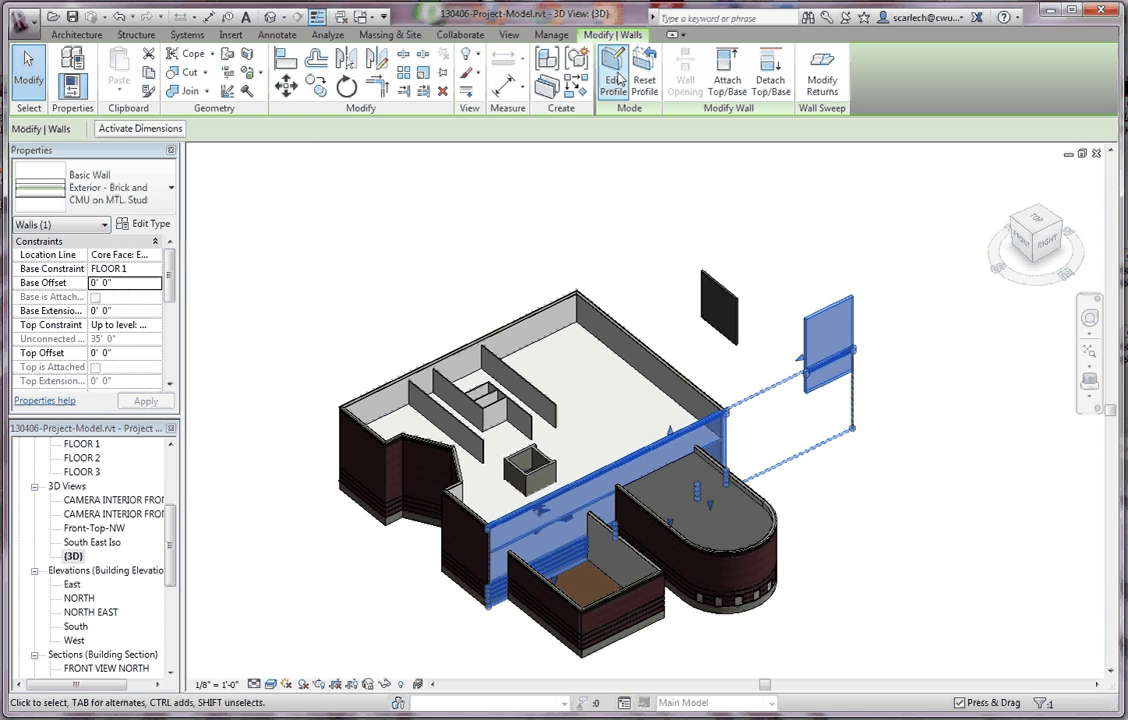
click(615, 80)
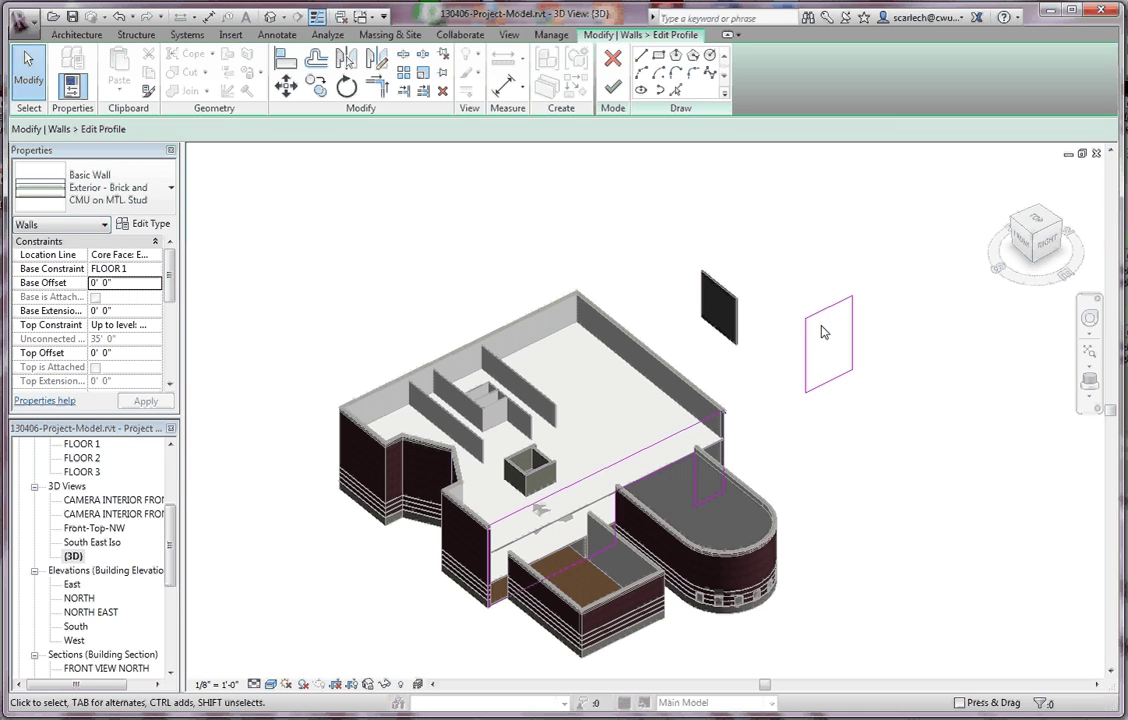
drag(806, 320, 763, 210)
click(882, 257)
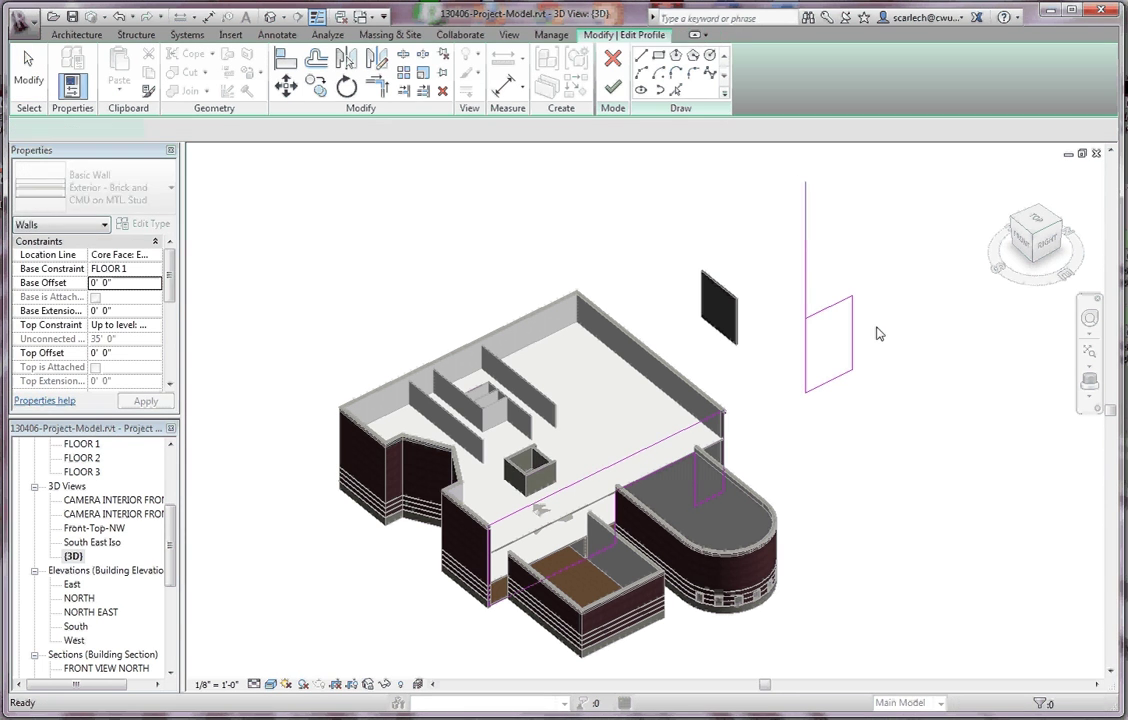
key(ctrl+z)
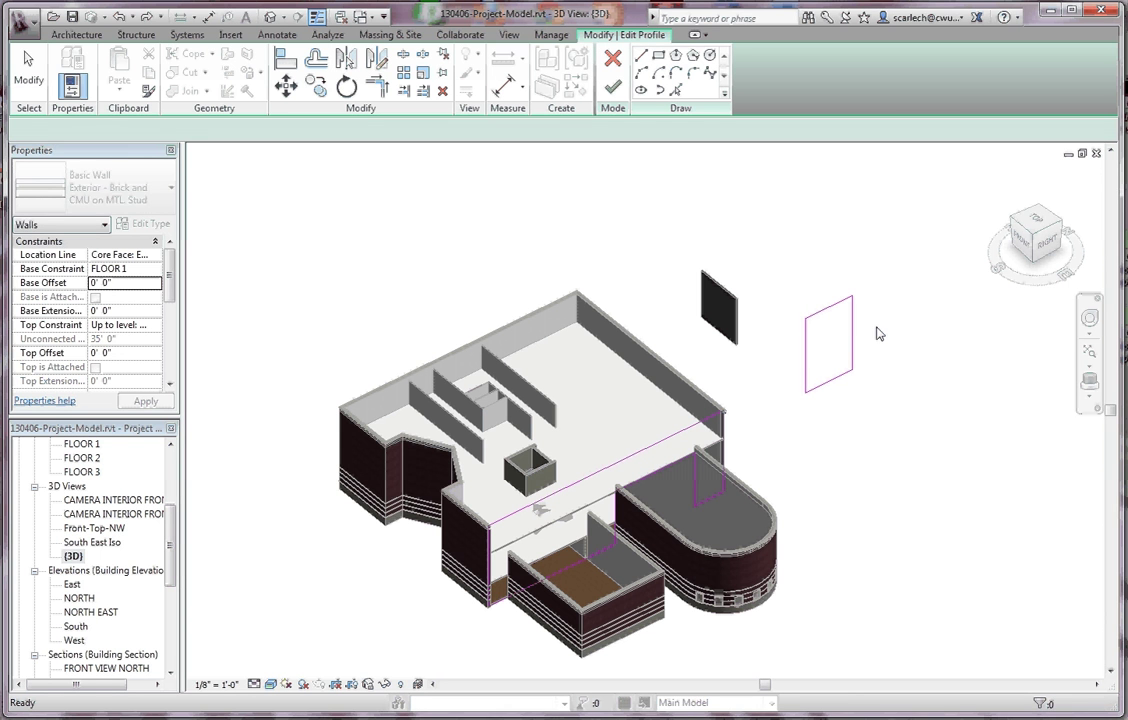
Step: Stretch the detached rectangle to about 71'-6" above the wall's top and about 80'-6" below its base, and finish the profile
click(831, 307)
drag(831, 310, 813, 204)
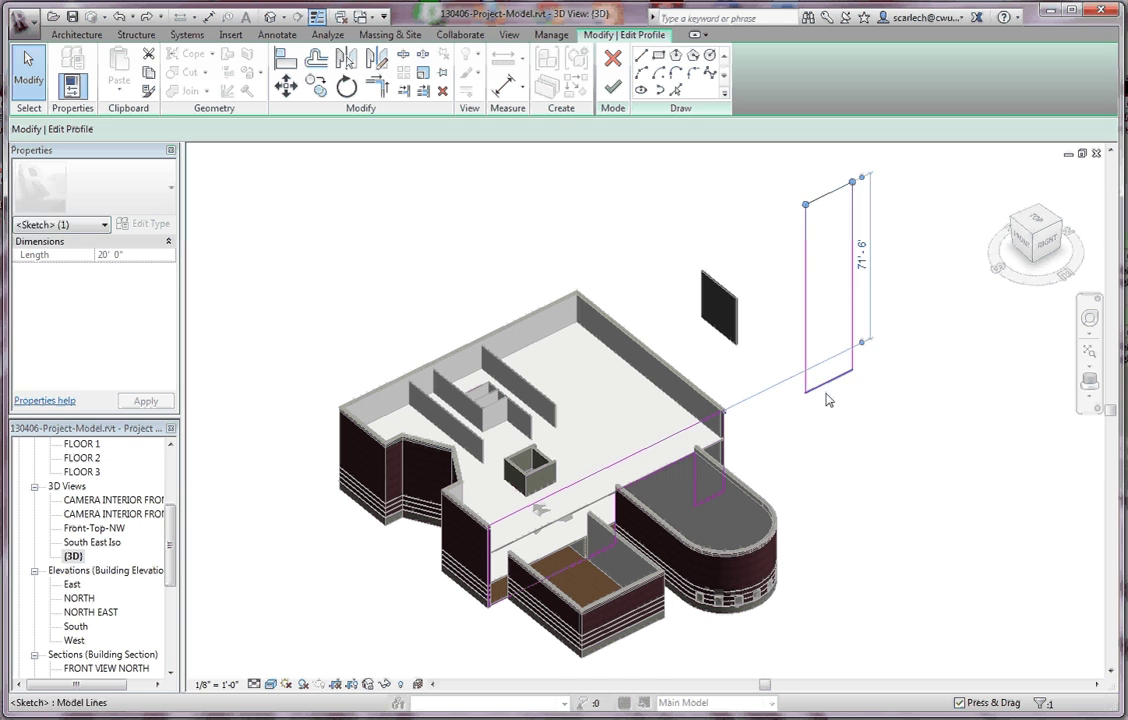
drag(828, 390, 832, 634)
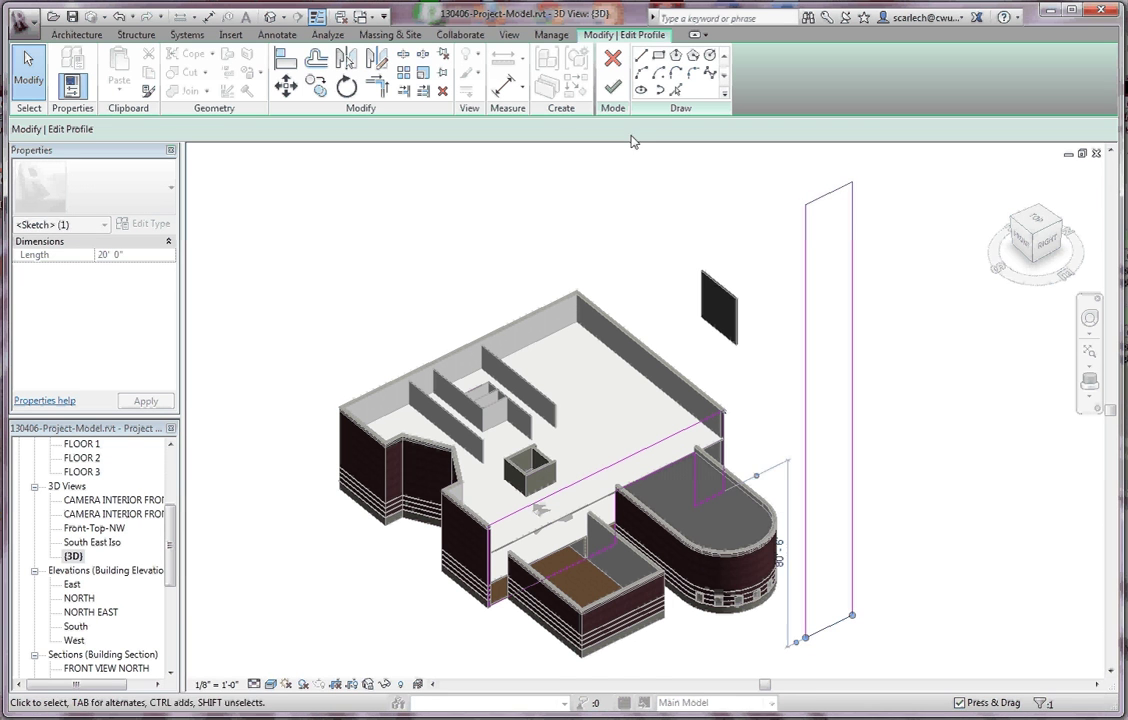
key(Escape)
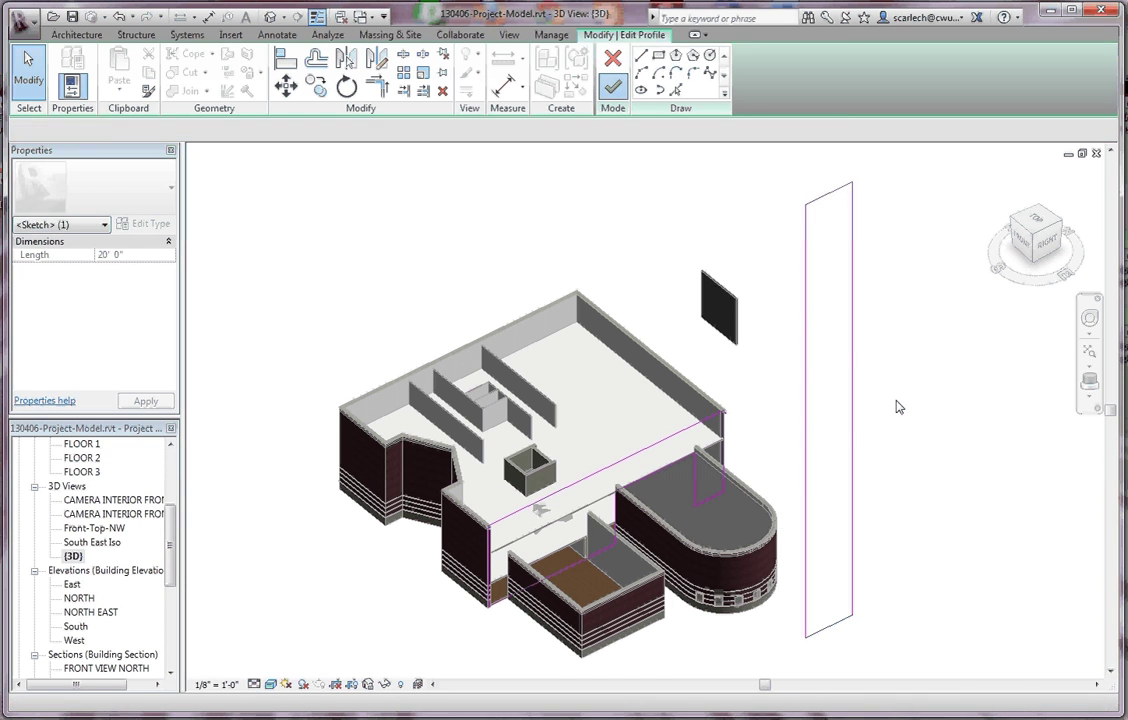
key(Return)
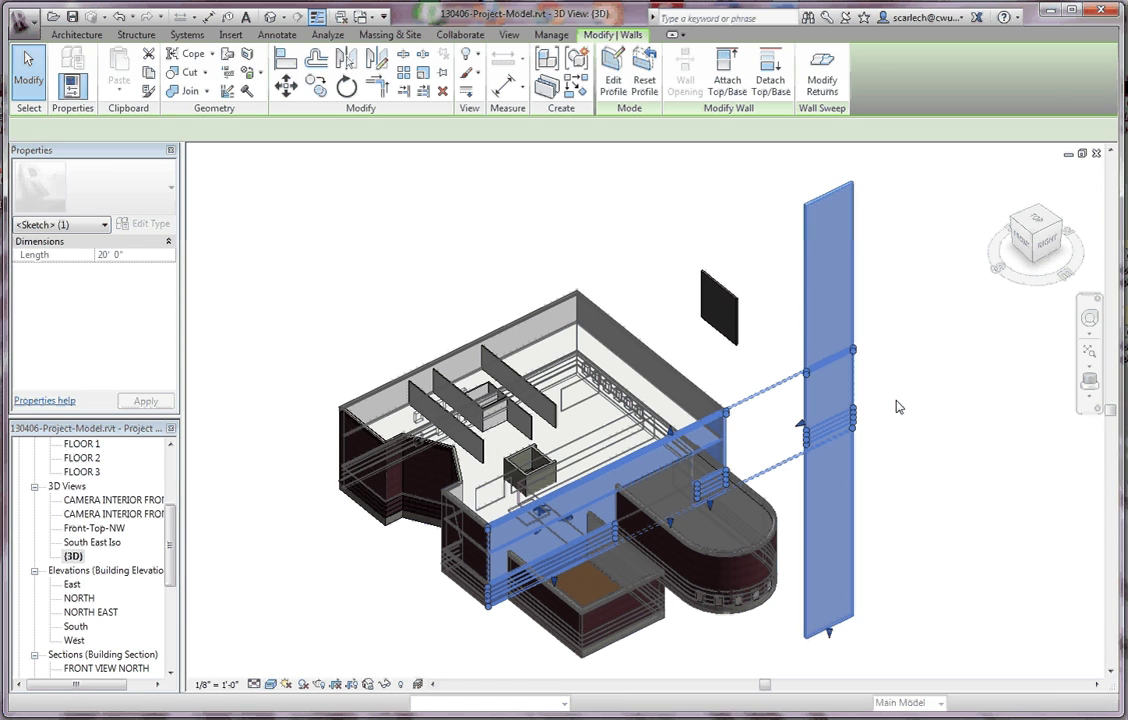
click(870, 398)
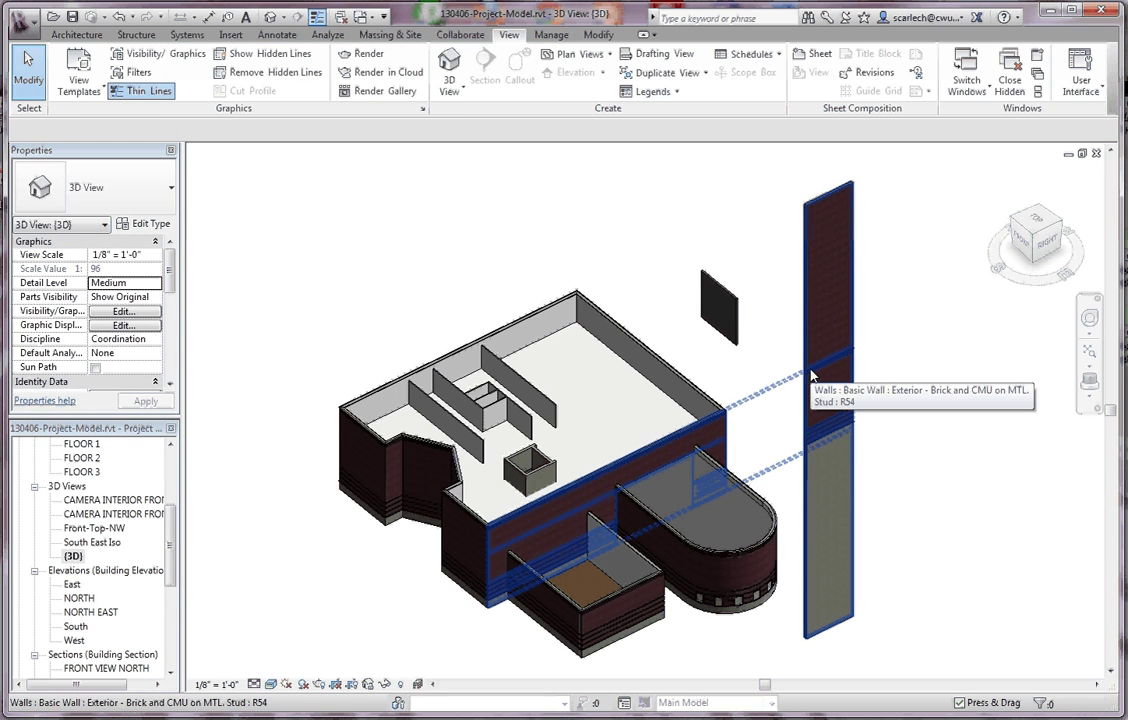
Step: Reopen the brick wall's profile, delete the detached rectangle beyond the building, and finish the profile
click(808, 477)
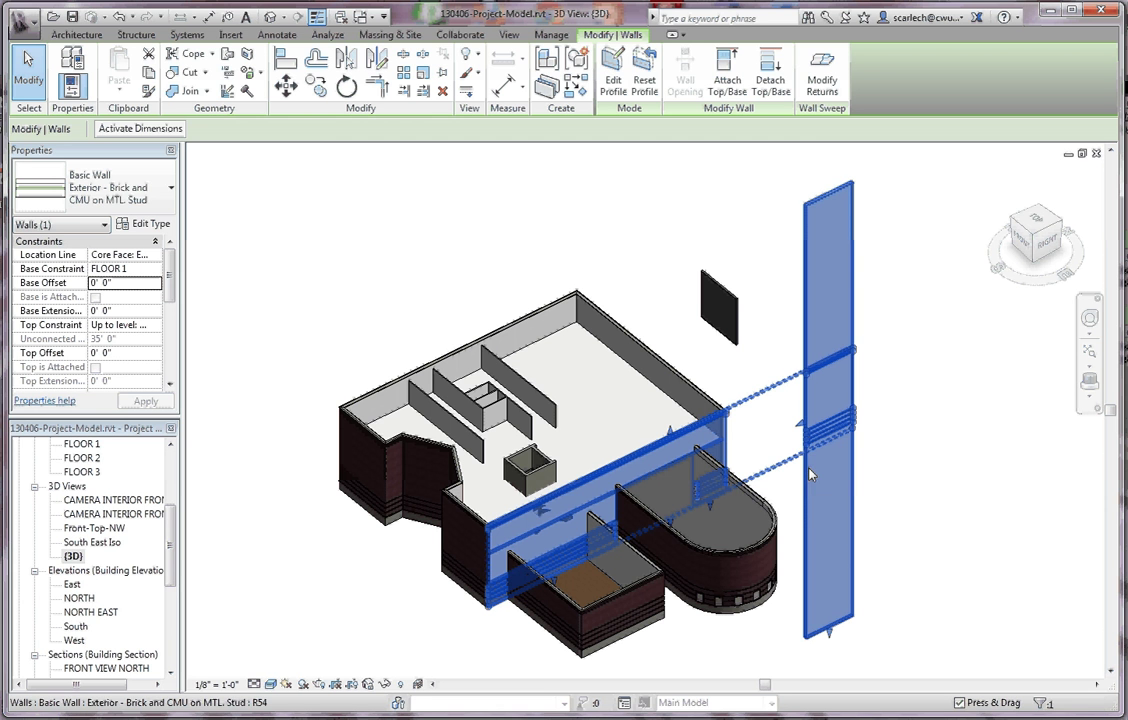
click(612, 77)
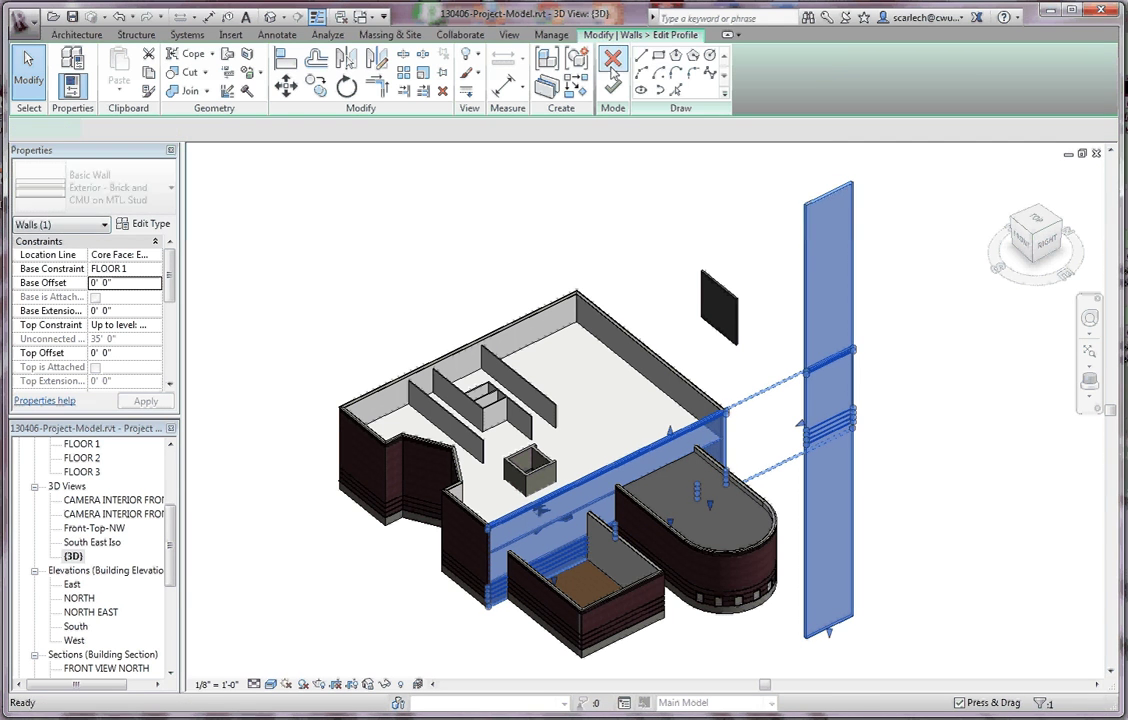
mouse_move(786, 166)
mouse_down()
mouse_move(811, 655)
mouse_move(901, 672)
mouse_up()
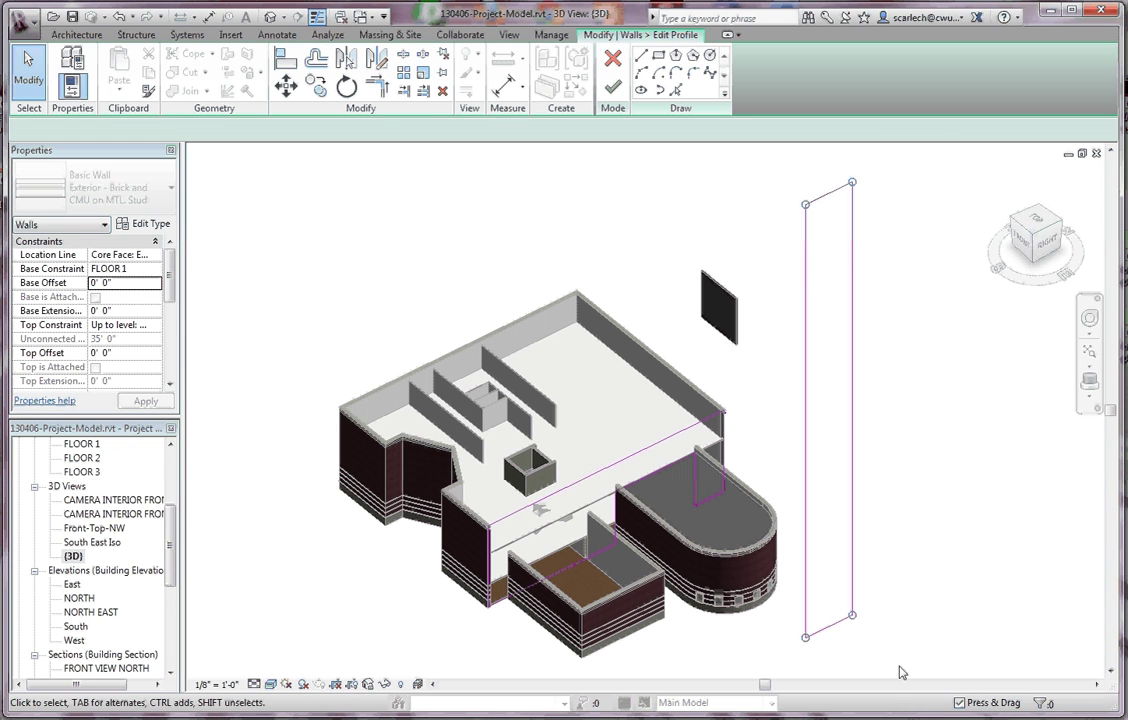
key(Delete)
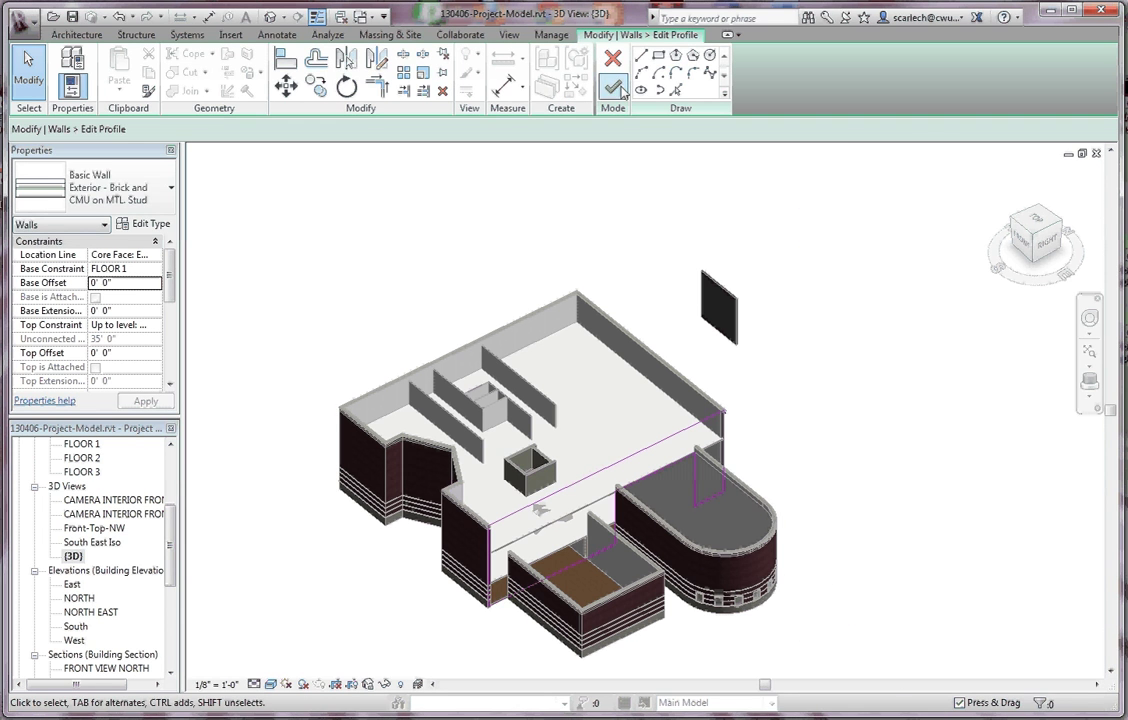
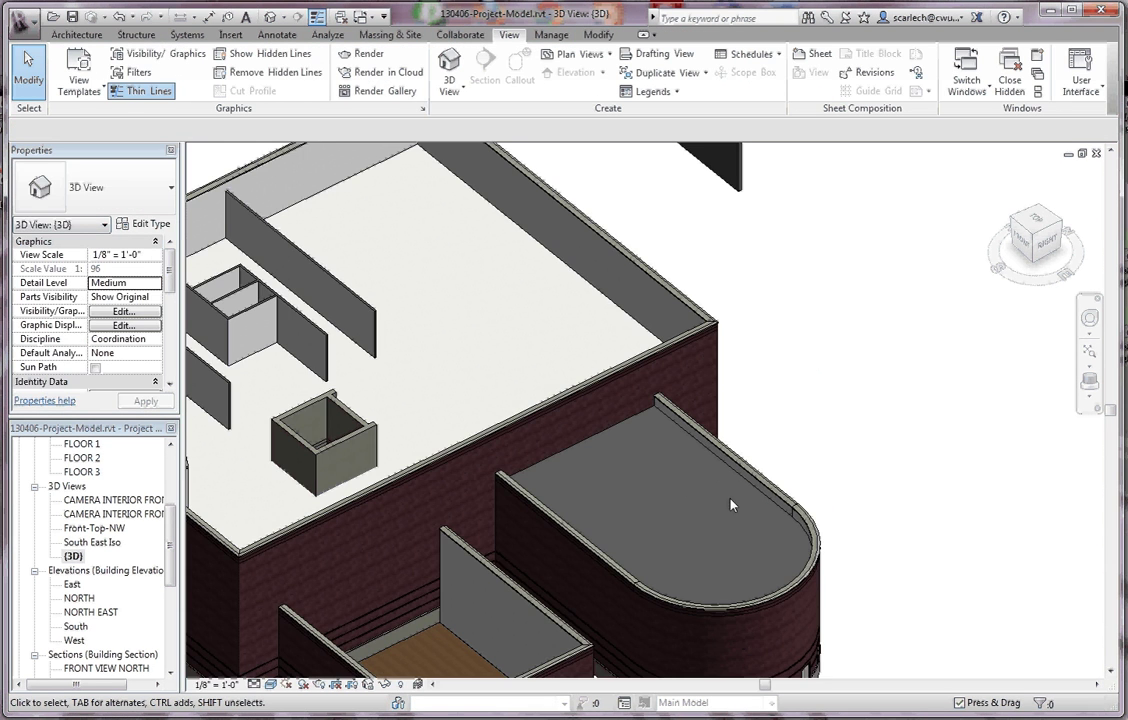
Step: Hide the Generic - 12" roof element over the round-ended side room in the 3D view
scroll(643, 439, down, 4)
scroll(702, 483, down, 1)
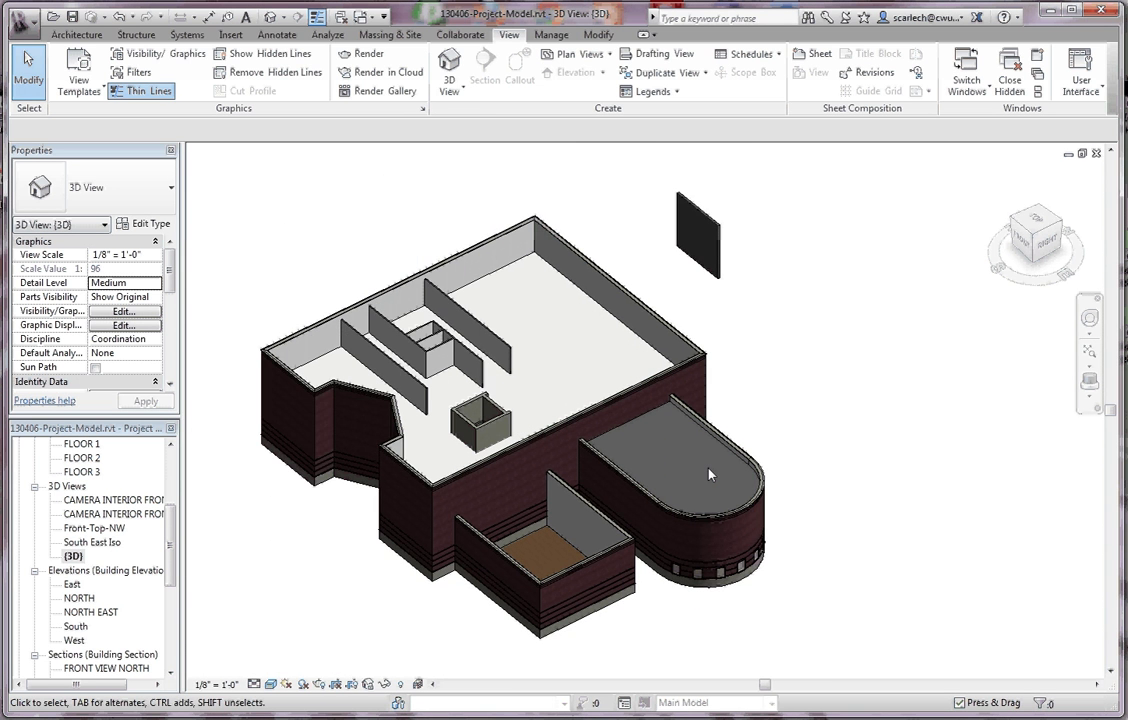
scroll(709, 474, up, 2)
click(738, 443)
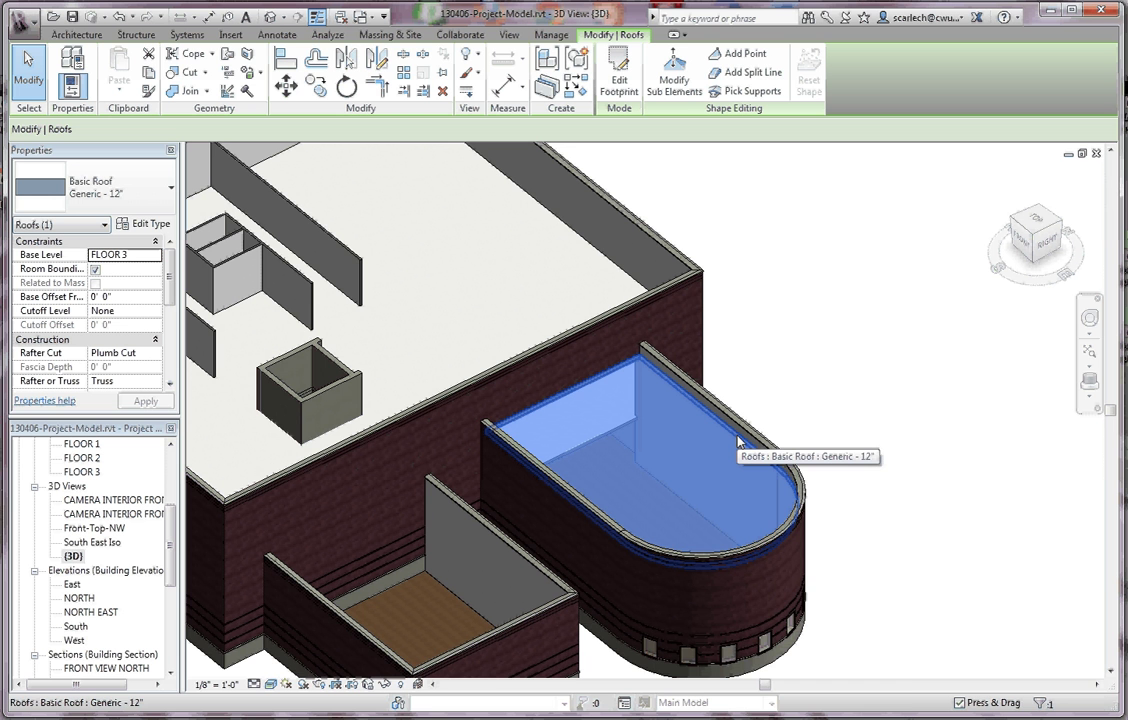
right_click(737, 437)
mouse_move(824, 497)
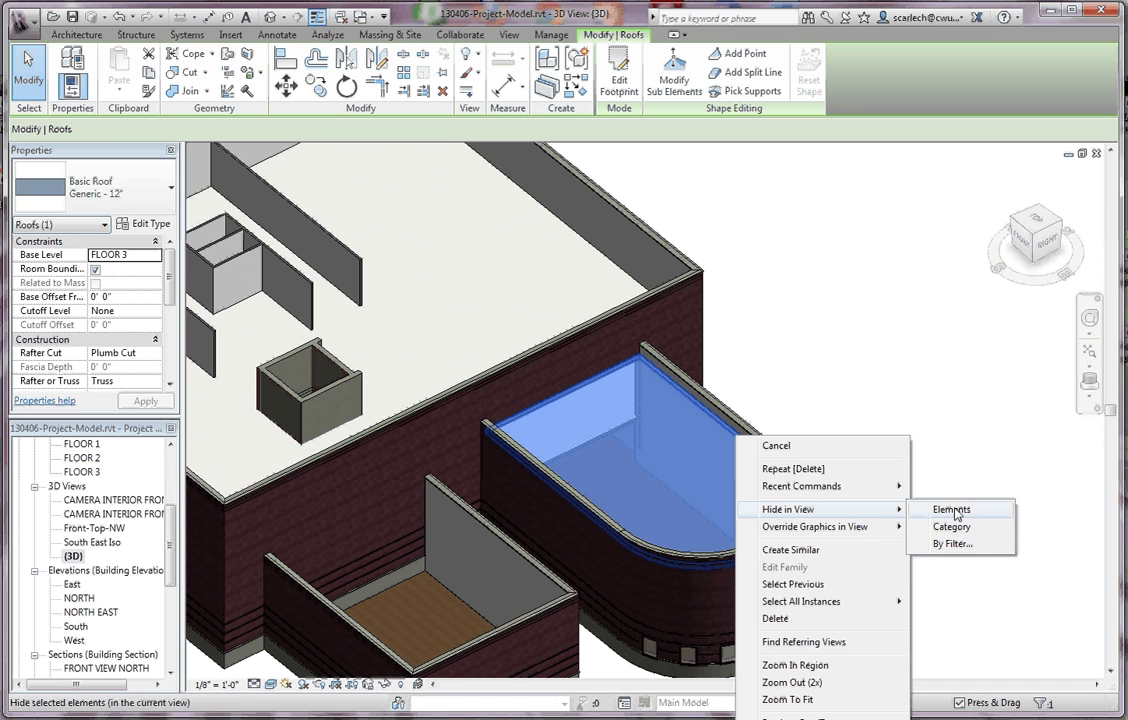
click(953, 511)
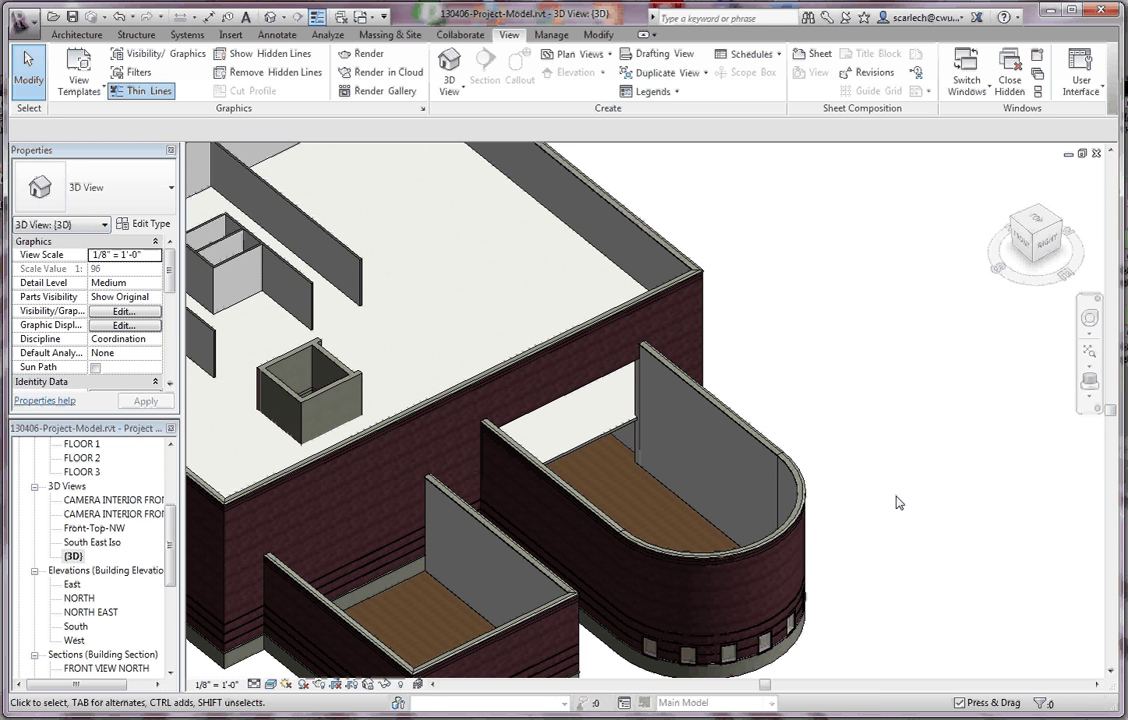
Step: Open the FLOOR 1 floor plan and start a new wall of type Interior - 4-1/2"
drag(174, 522, 174, 470)
double_click(82, 500)
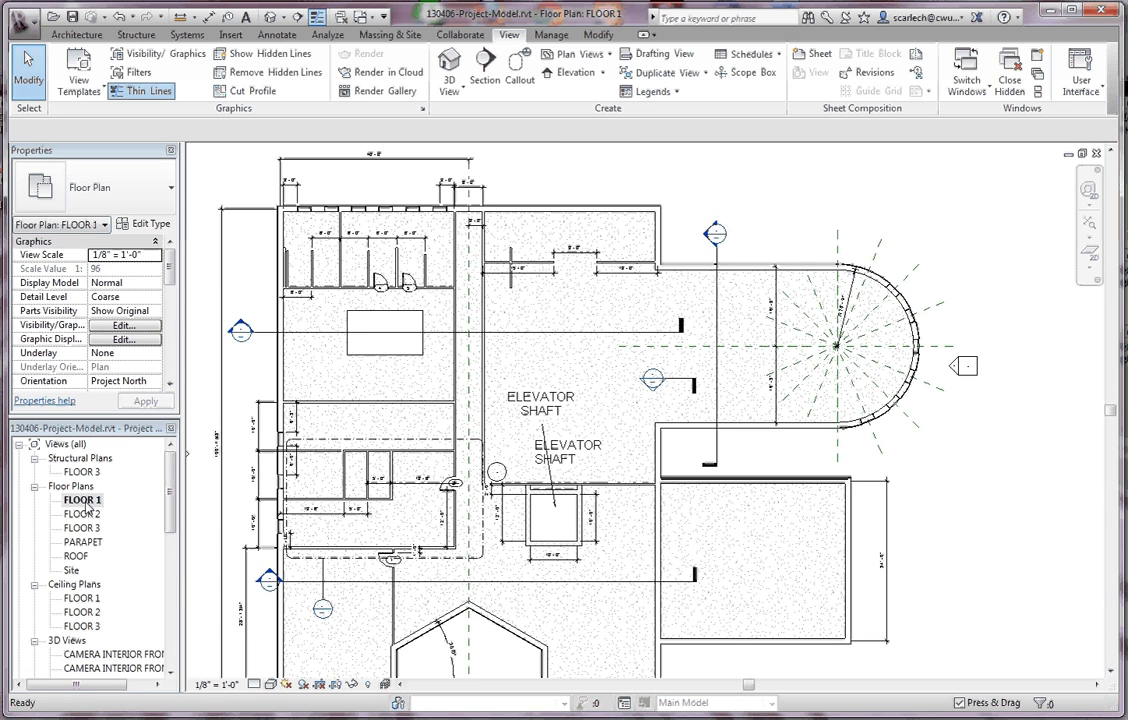
scroll(683, 280, up, 3)
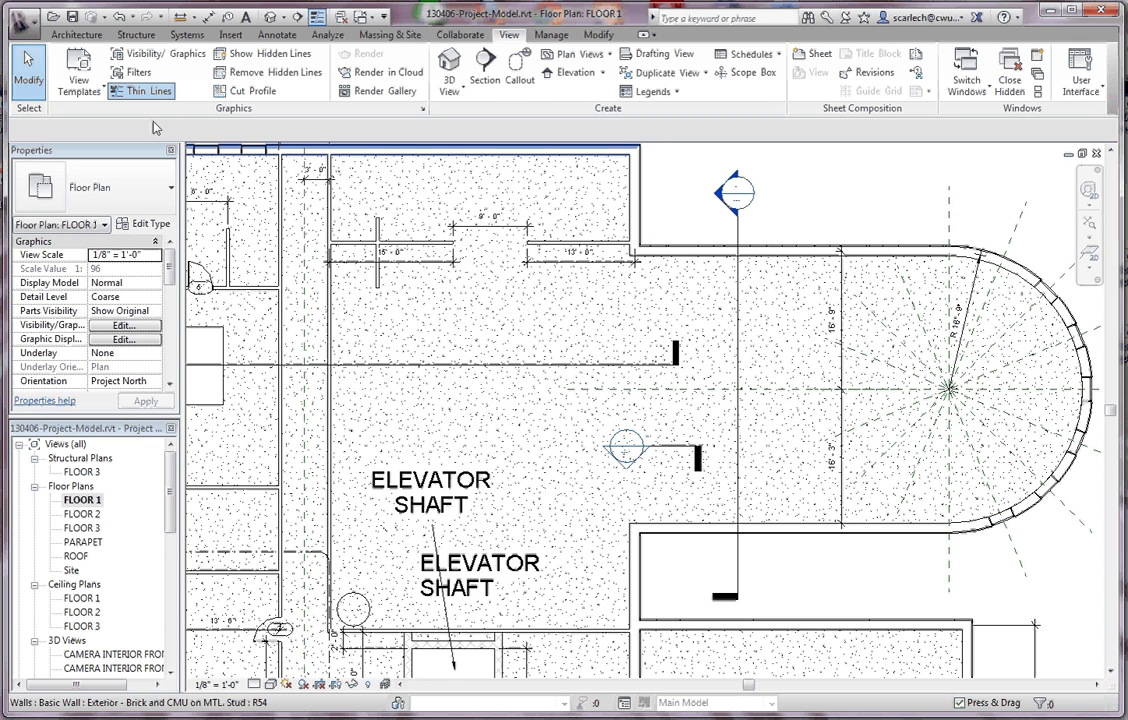
click(76, 34)
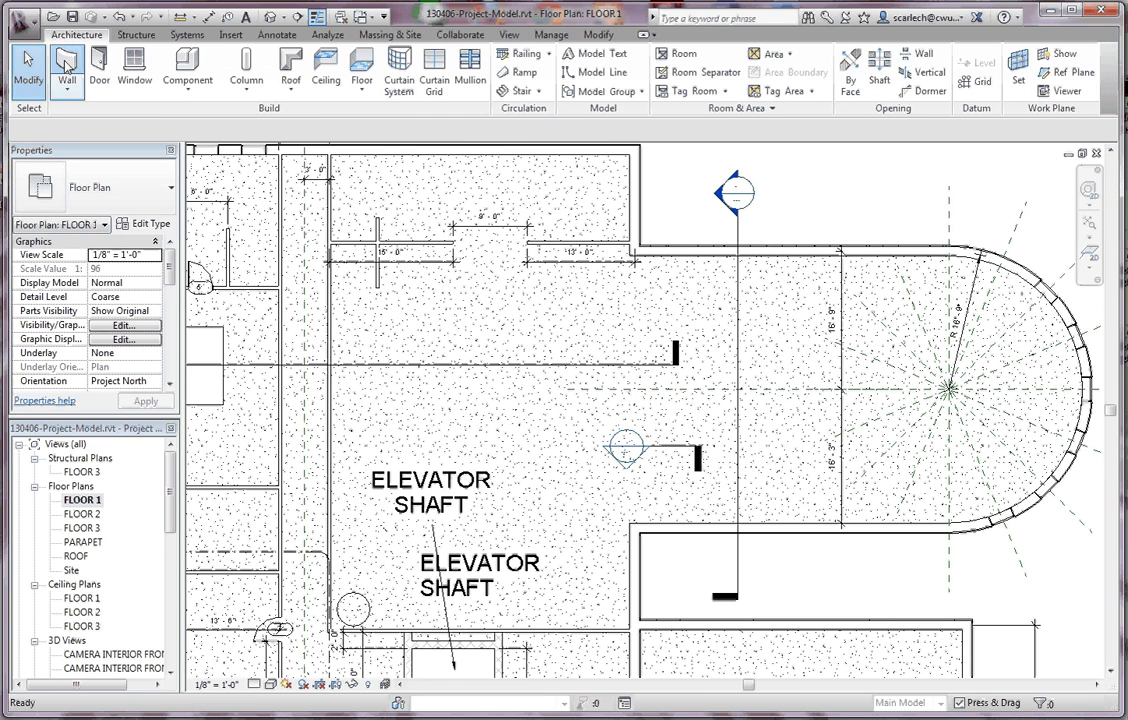
click(66, 62)
click(150, 188)
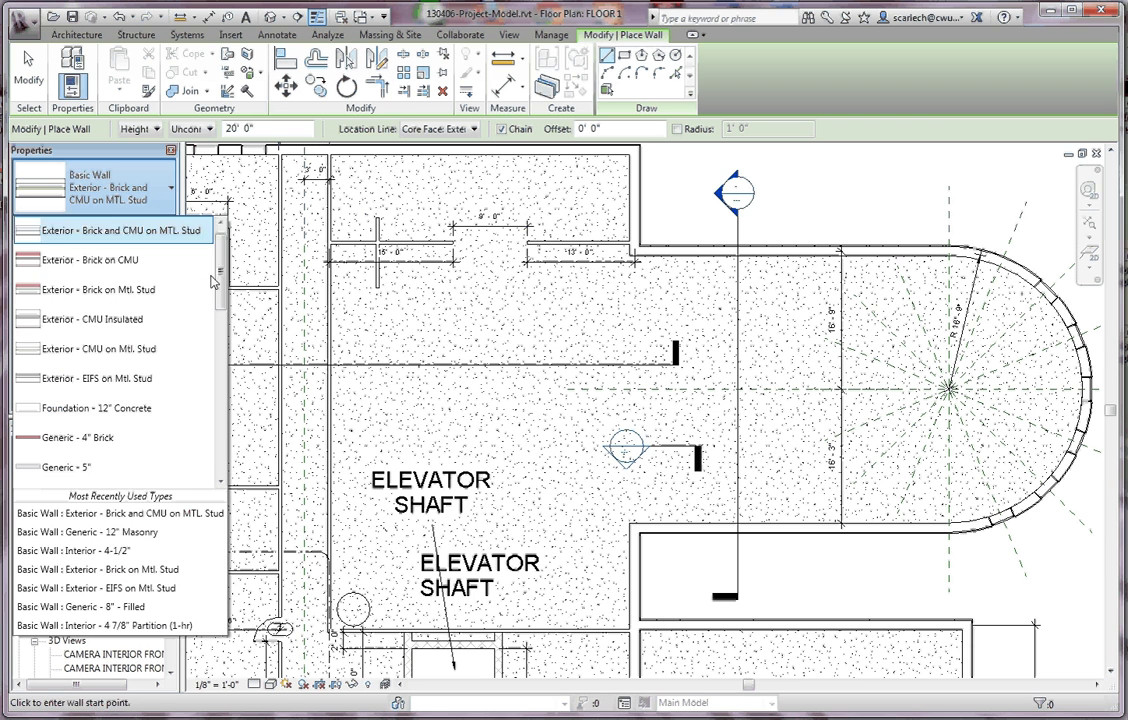
drag(221, 284, 224, 378)
click(80, 317)
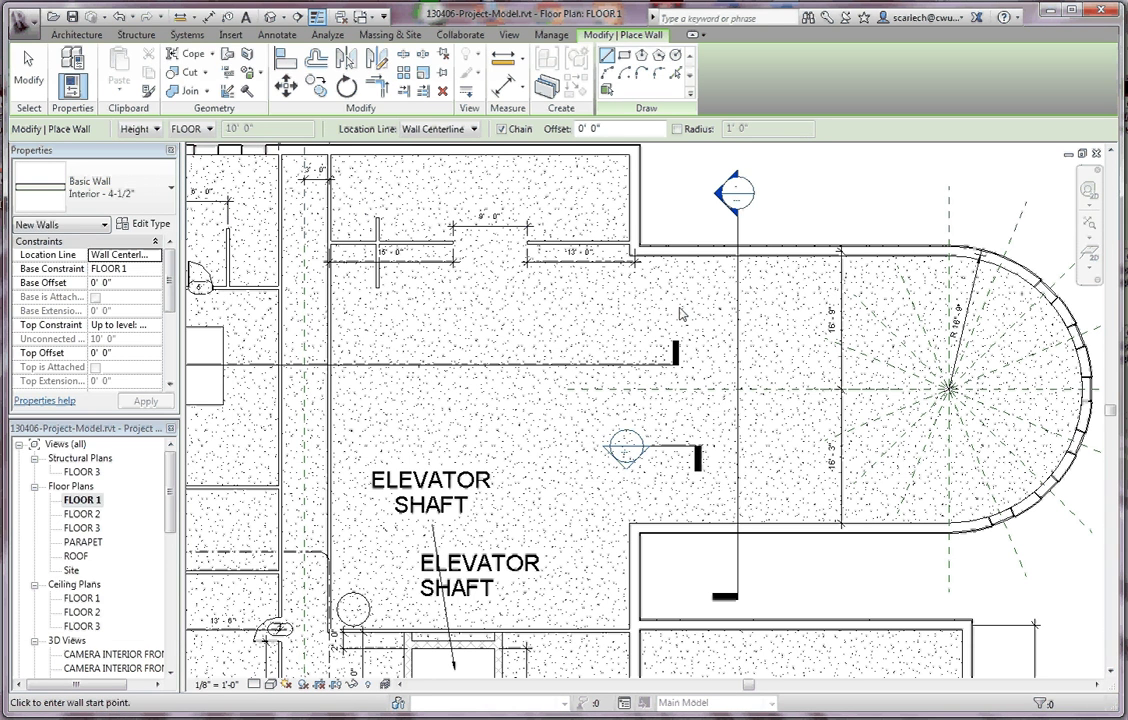
Step: Draw the interior wall straight across the round-ended side room between its side walls, about 3'-6" from the main wall, and end the command
scroll(665, 262, up, 2)
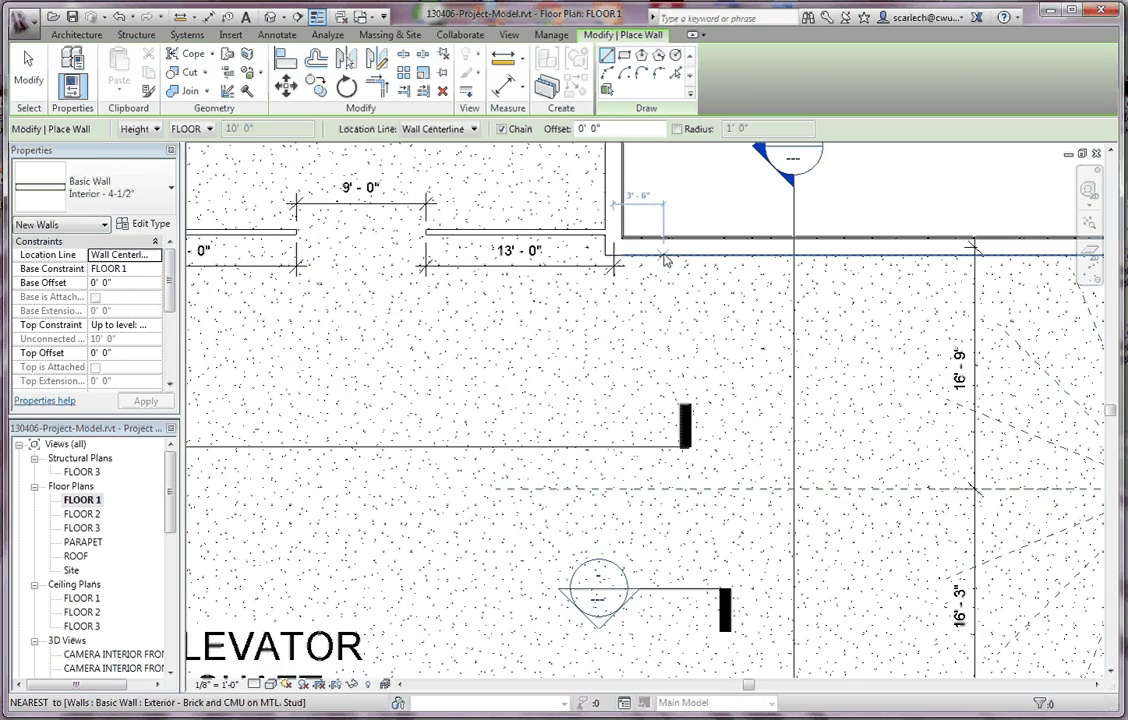
click(665, 262)
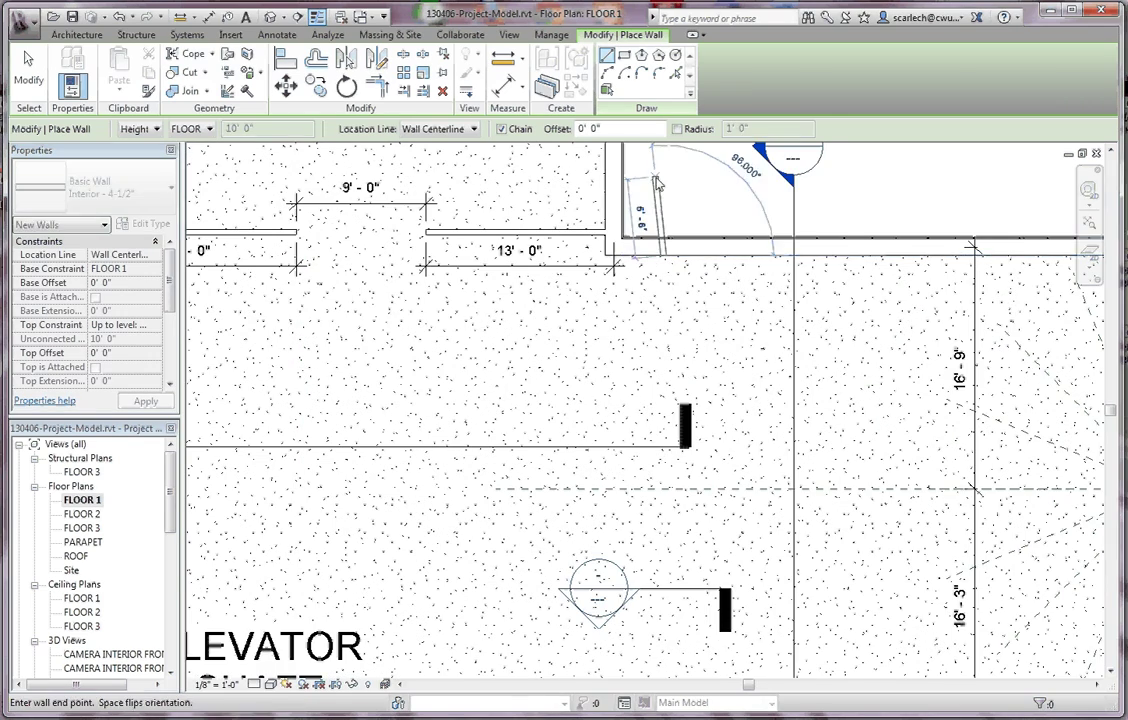
scroll(665, 300, down, 3)
scroll(665, 398, up, 2)
scroll(665, 398, up, 1)
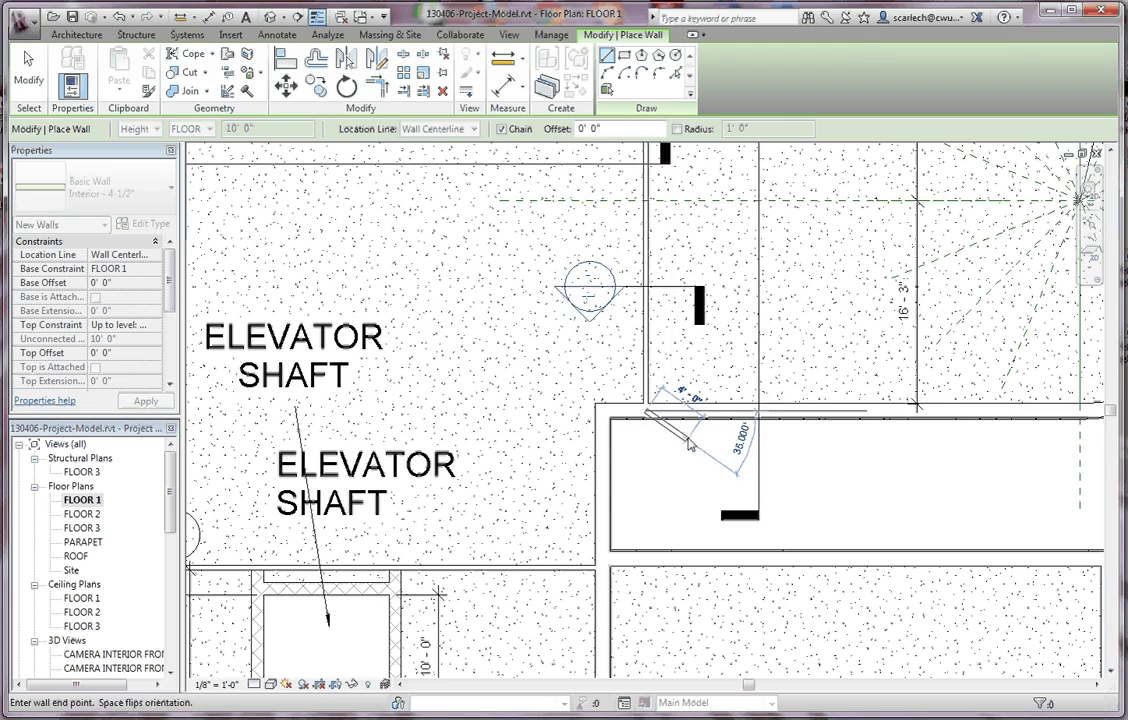
key(Escape)
key(Escape)
scroll(647, 460, down, 3)
scroll(648, 418, up, 2)
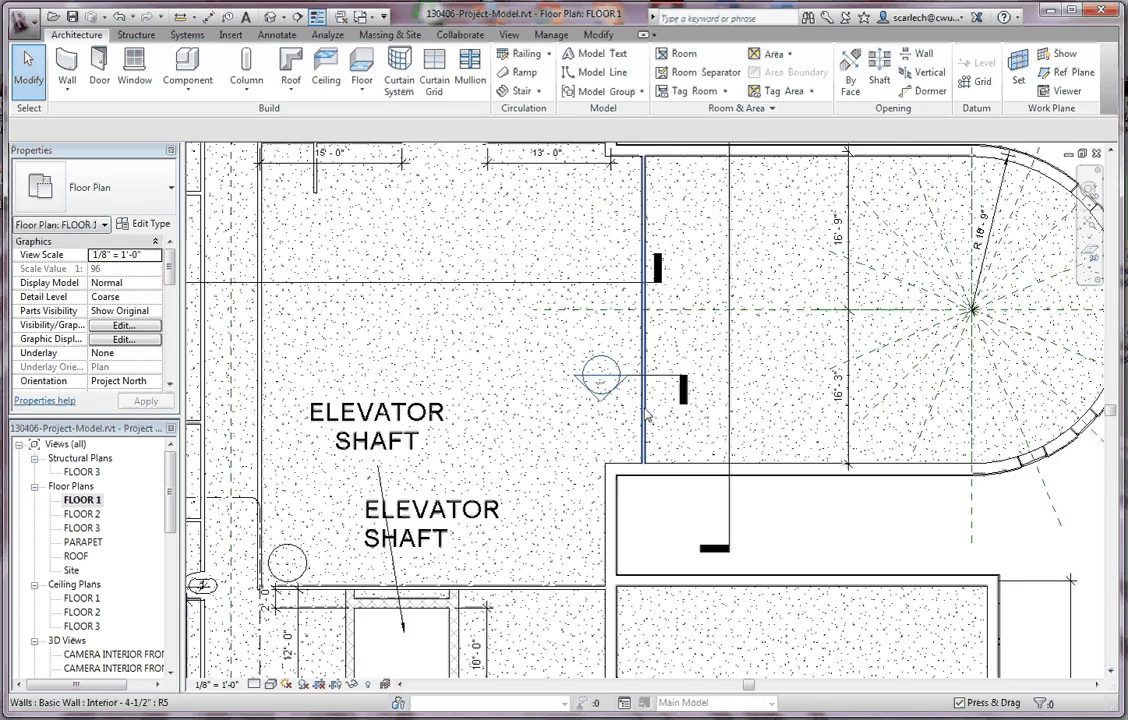
Step: Set the FLOOR 1 plan's detail level to Medium, dismiss the save reminder, and focus on where the interior wall meets the brick wall
scroll(647, 416, up, 4)
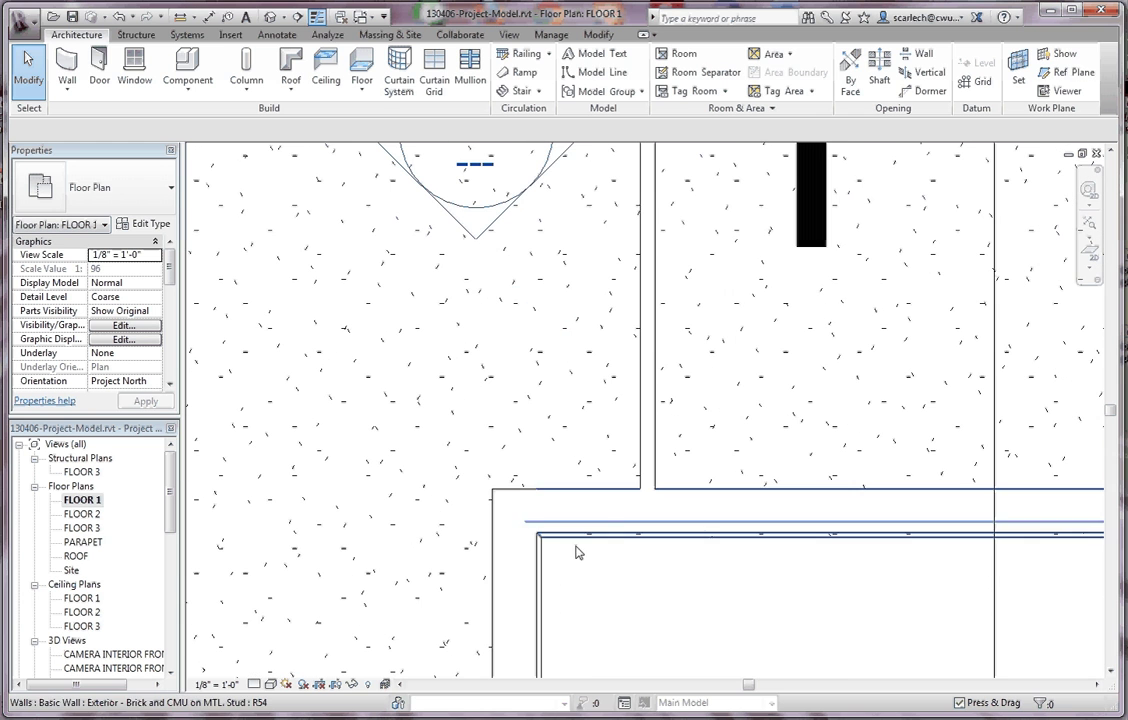
click(256, 684)
click(278, 652)
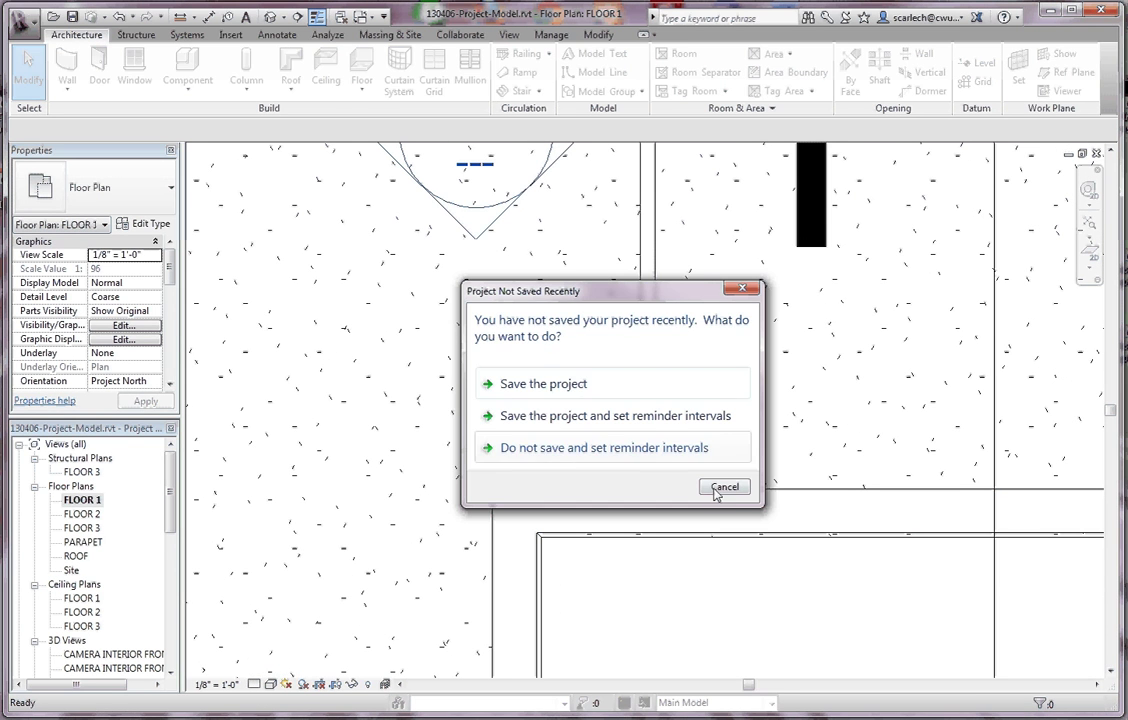
click(724, 487)
scroll(633, 506, up, 1)
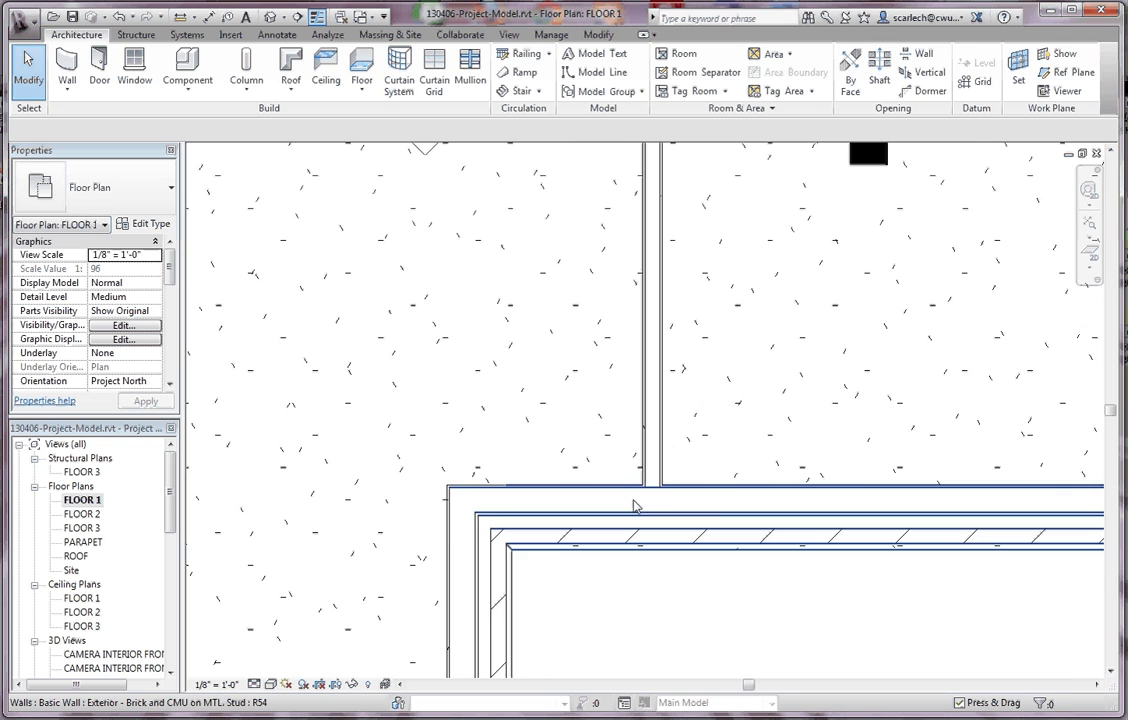
scroll(630, 507, up, 1)
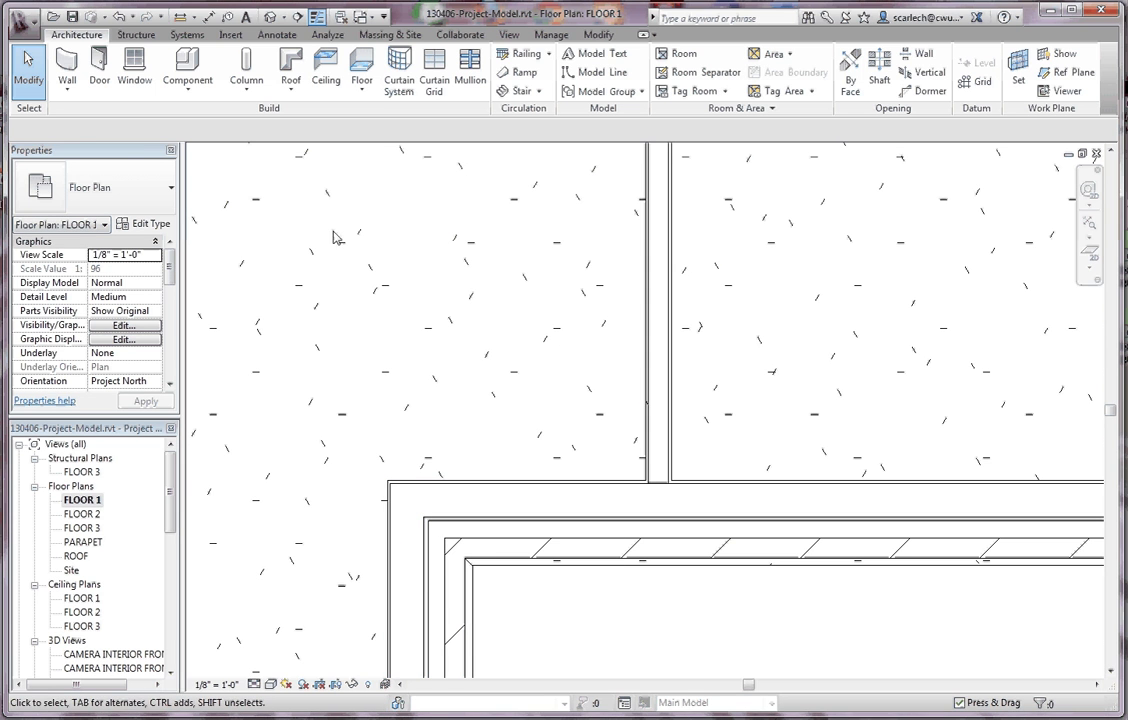
Step: Align the interior wall's outer face with the main brick wall's interior face and lock the alignment
click(598, 34)
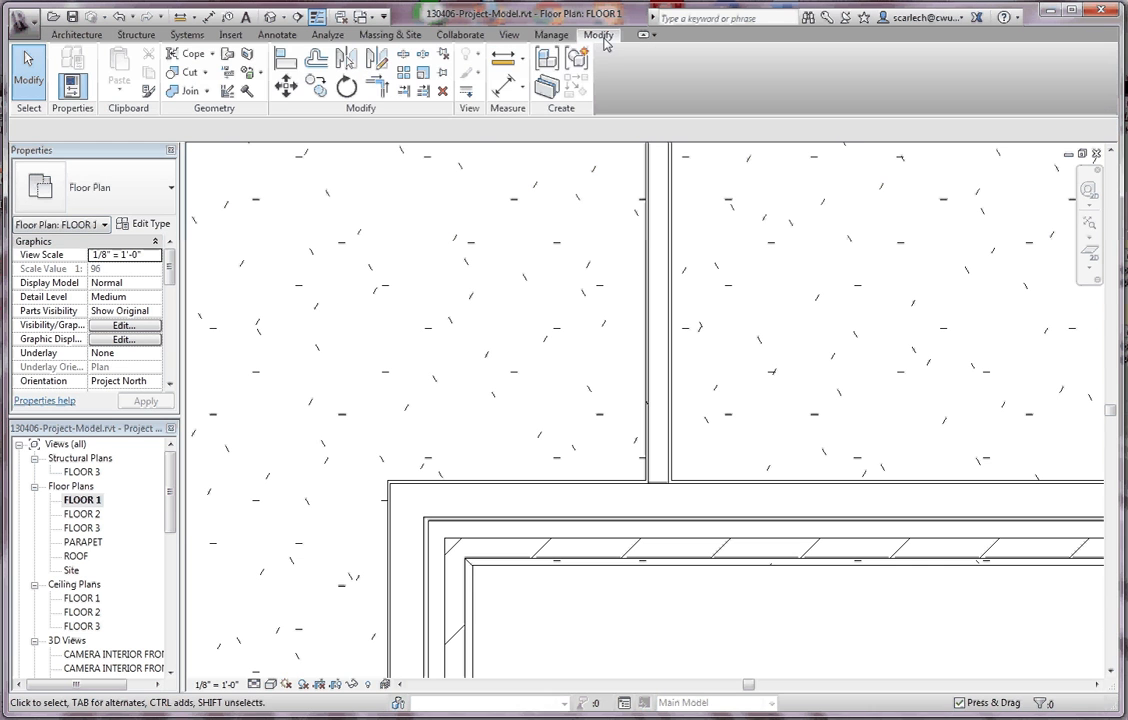
click(285, 60)
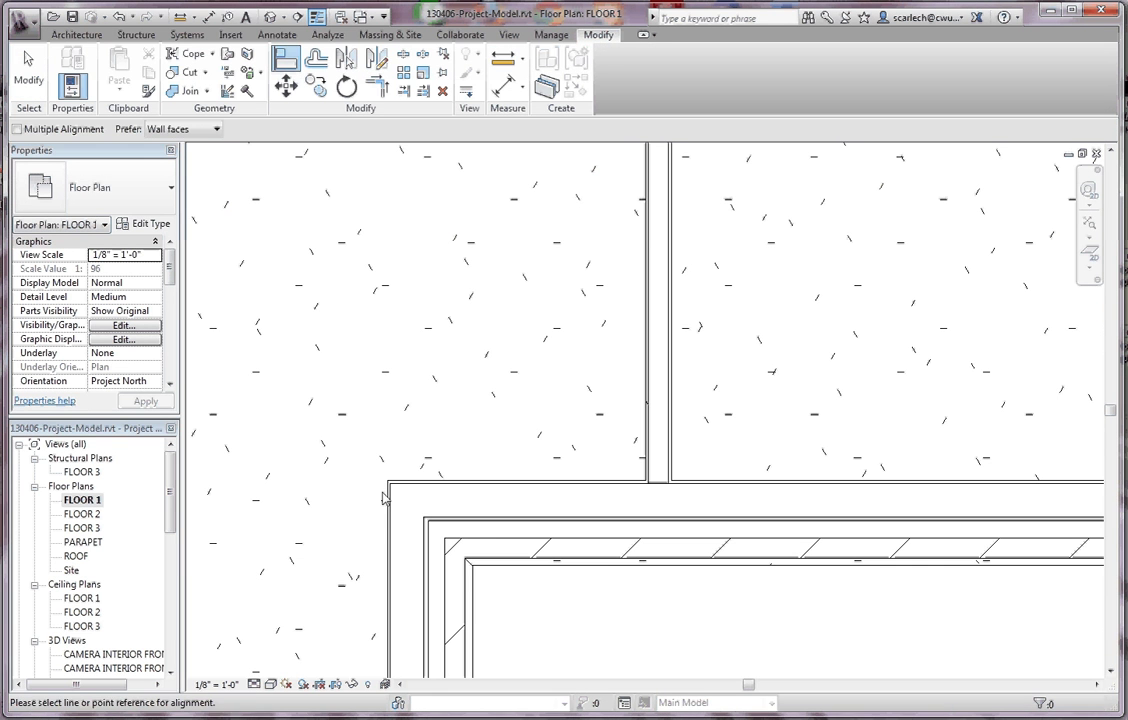
click(390, 521)
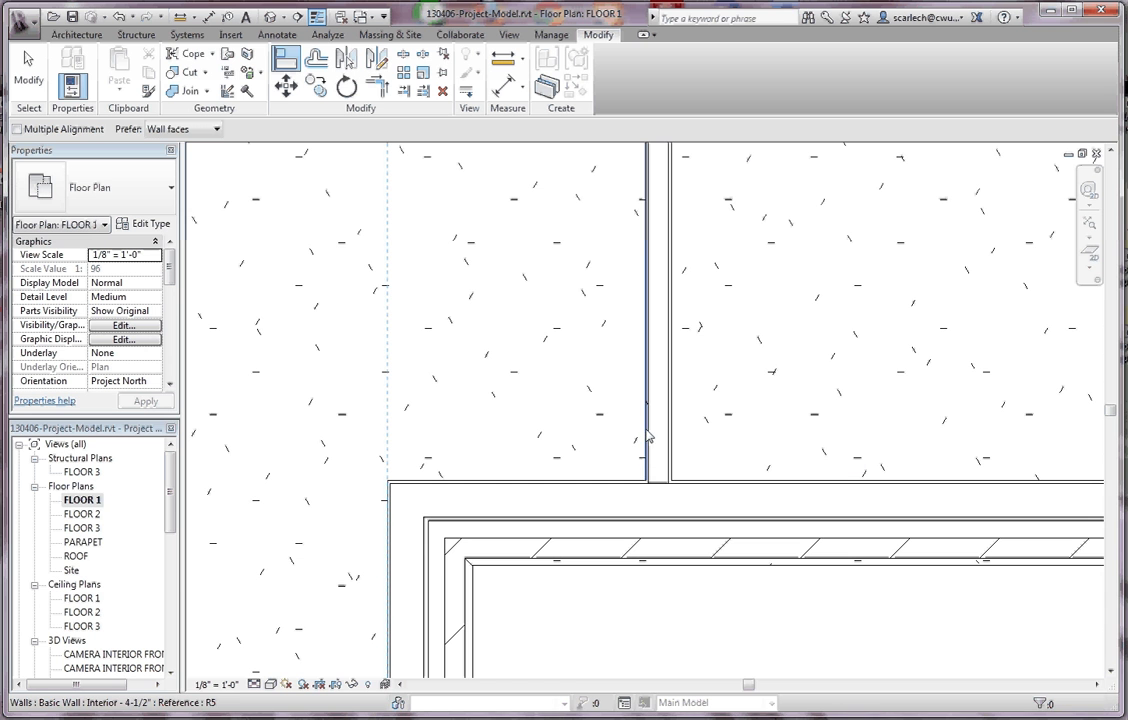
click(645, 437)
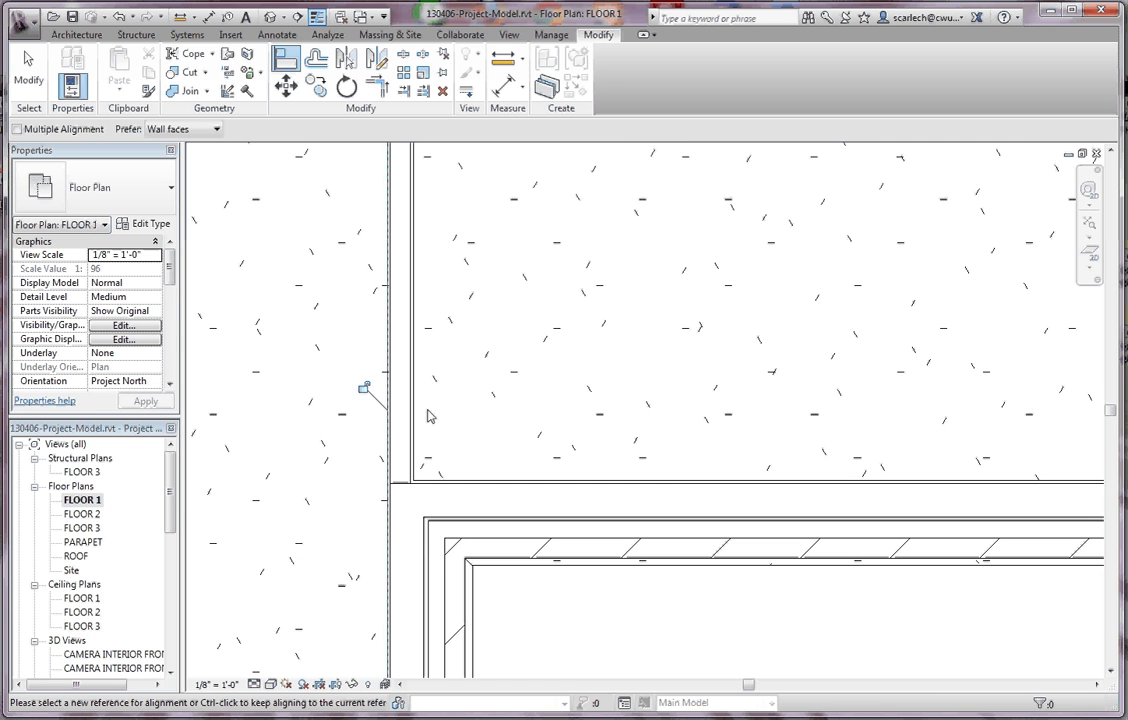
click(365, 387)
scroll(484, 398, down, 8)
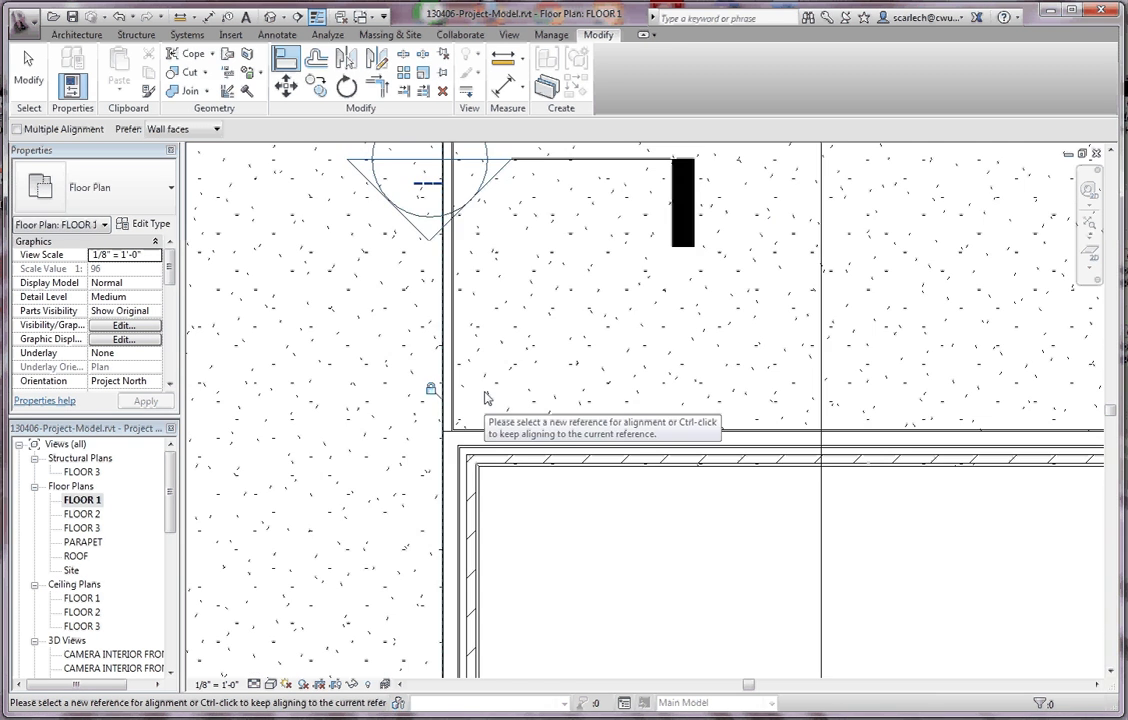
scroll(472, 270, up, 4)
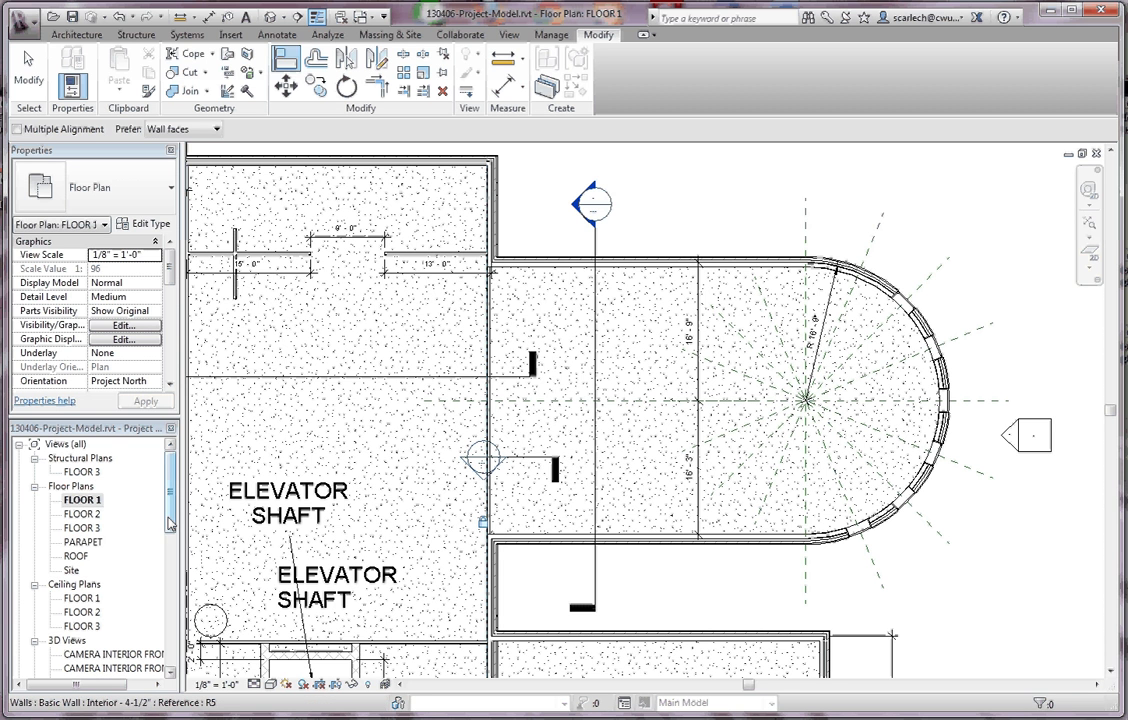
Step: End the alignment, open the {3D} view, and stretch the interior wall's top to about 6'-1" above its top level
key(Escape)
scroll(167, 545, down, 2)
scroll(167, 545, down, 1)
double_click(73, 626)
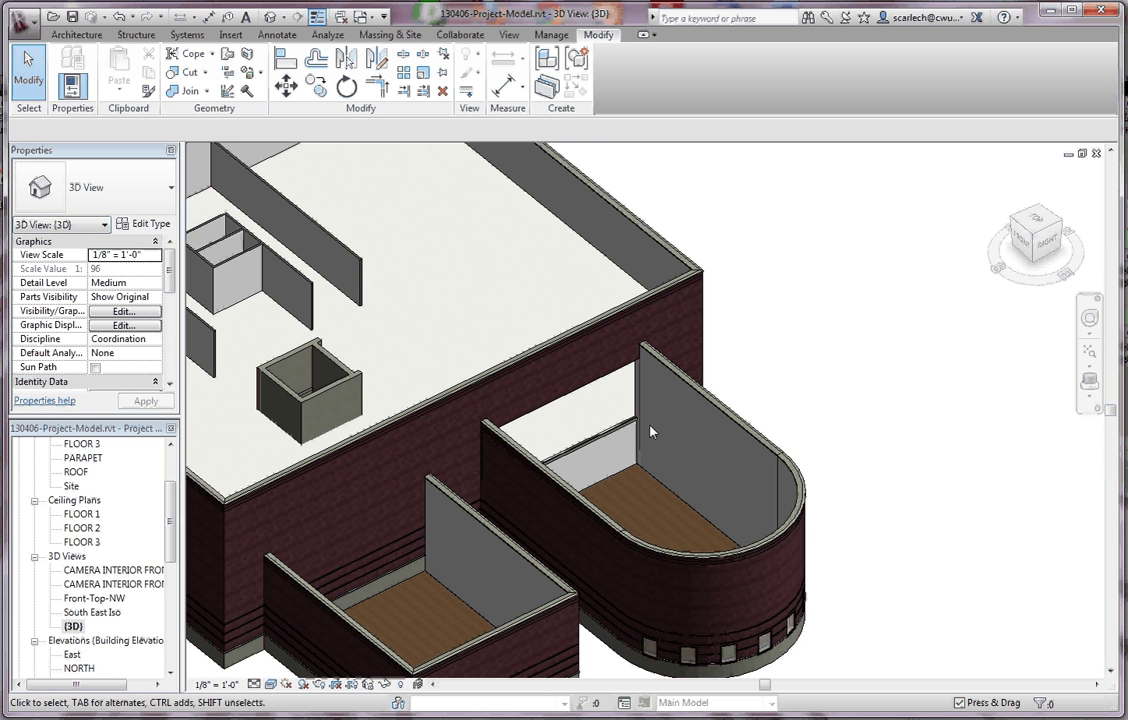
scroll(650, 432, up, 4)
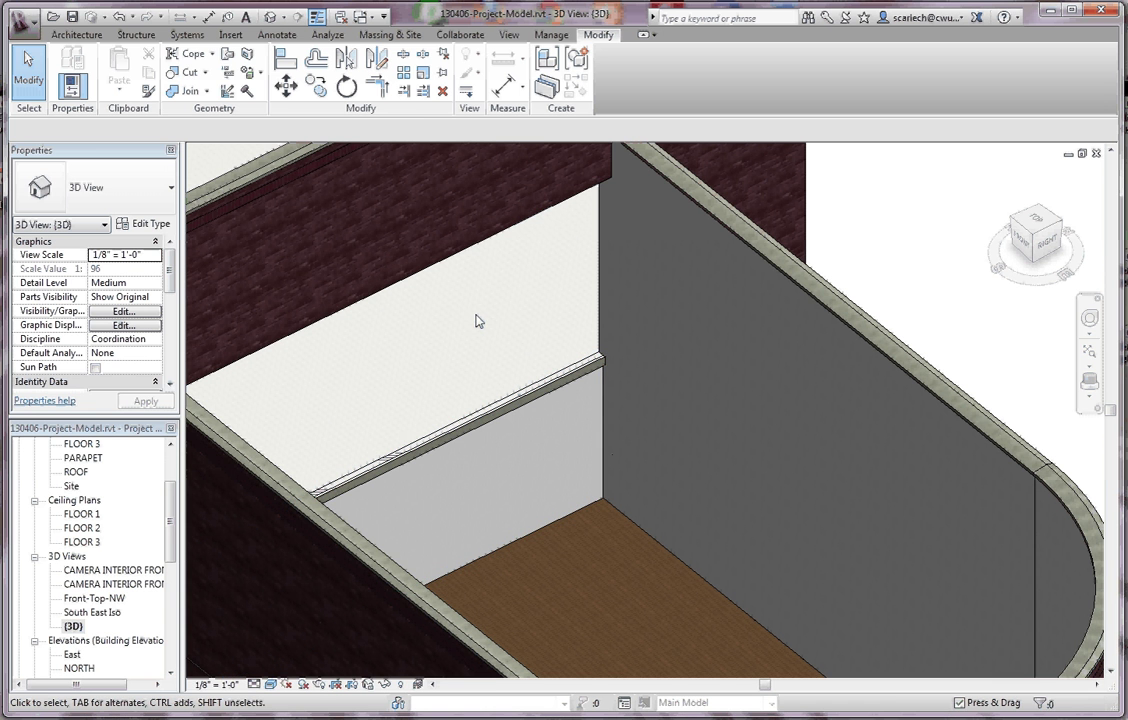
click(603, 416)
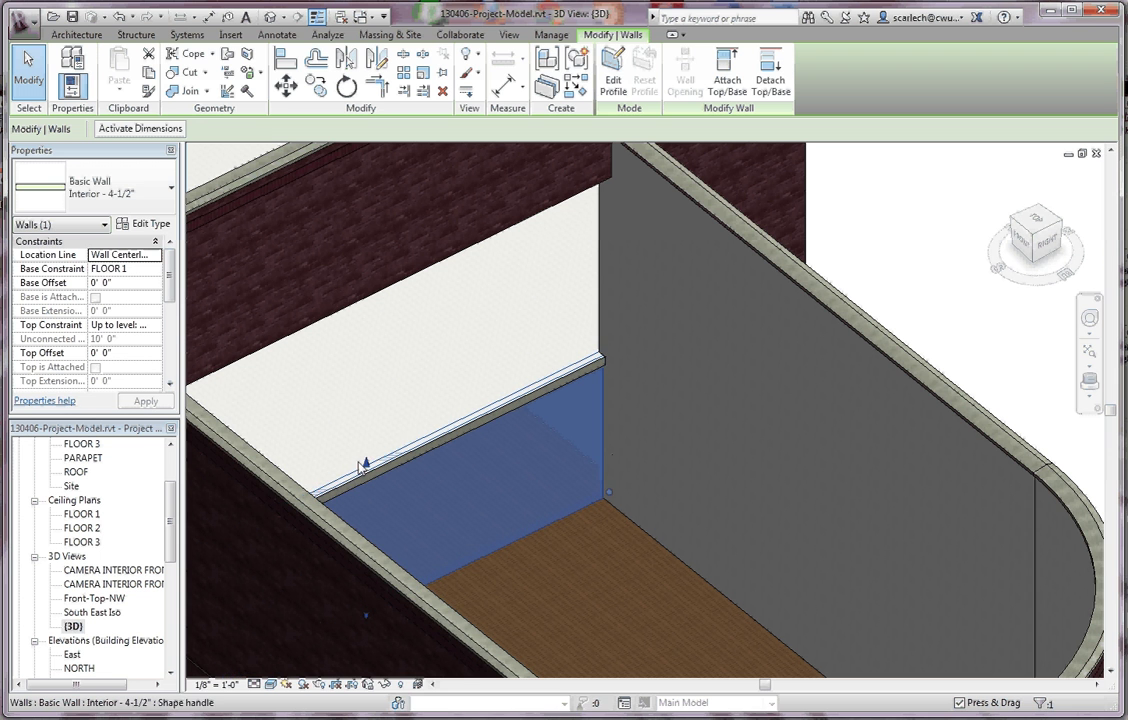
drag(363, 466, 377, 388)
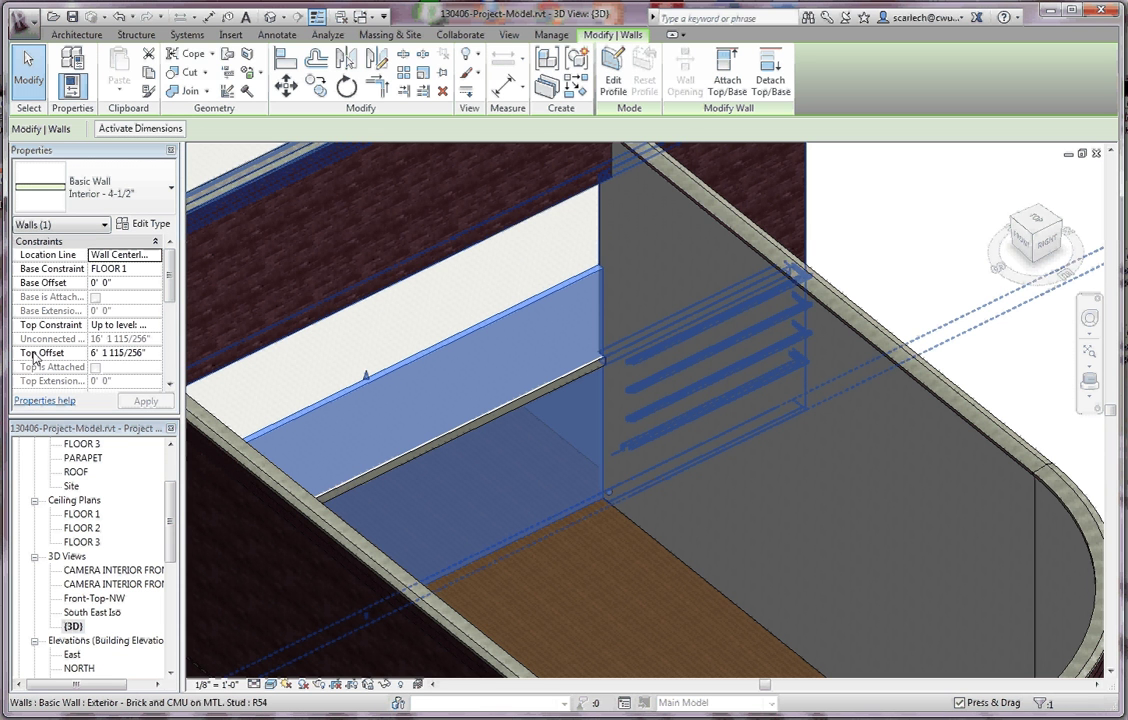
Step: Set the interior wall's top offset to 0 and its top constraint to Up to level: FLOOR 3, and deselect it
click(130, 353)
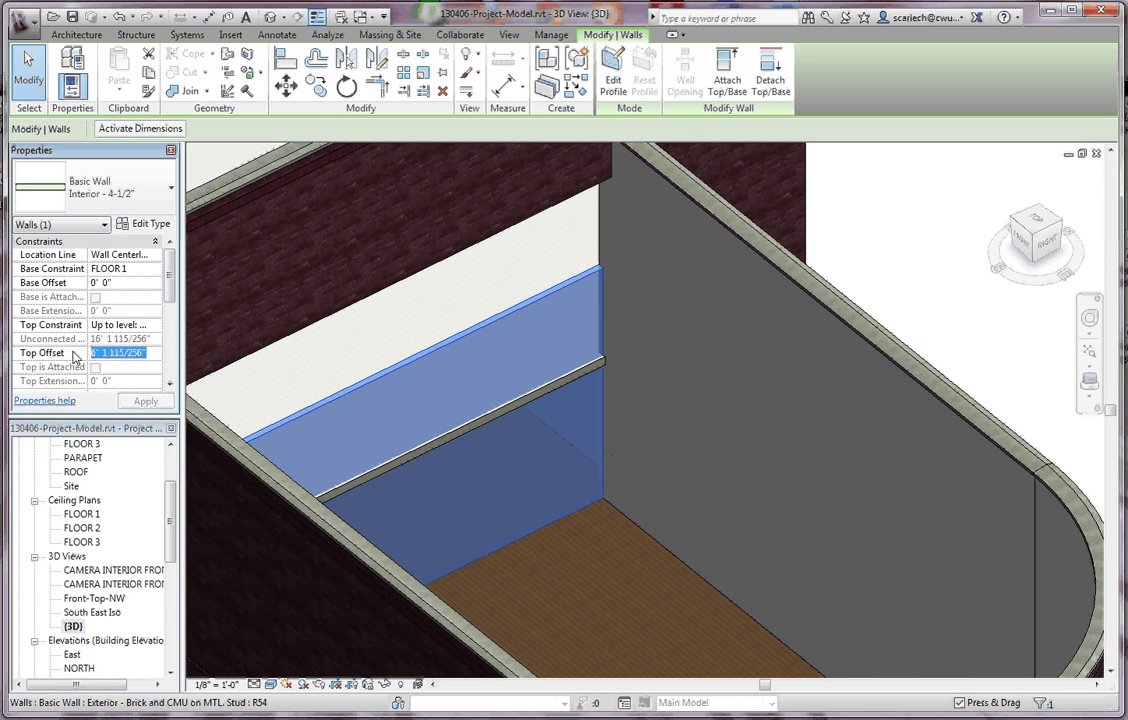
click(125, 325)
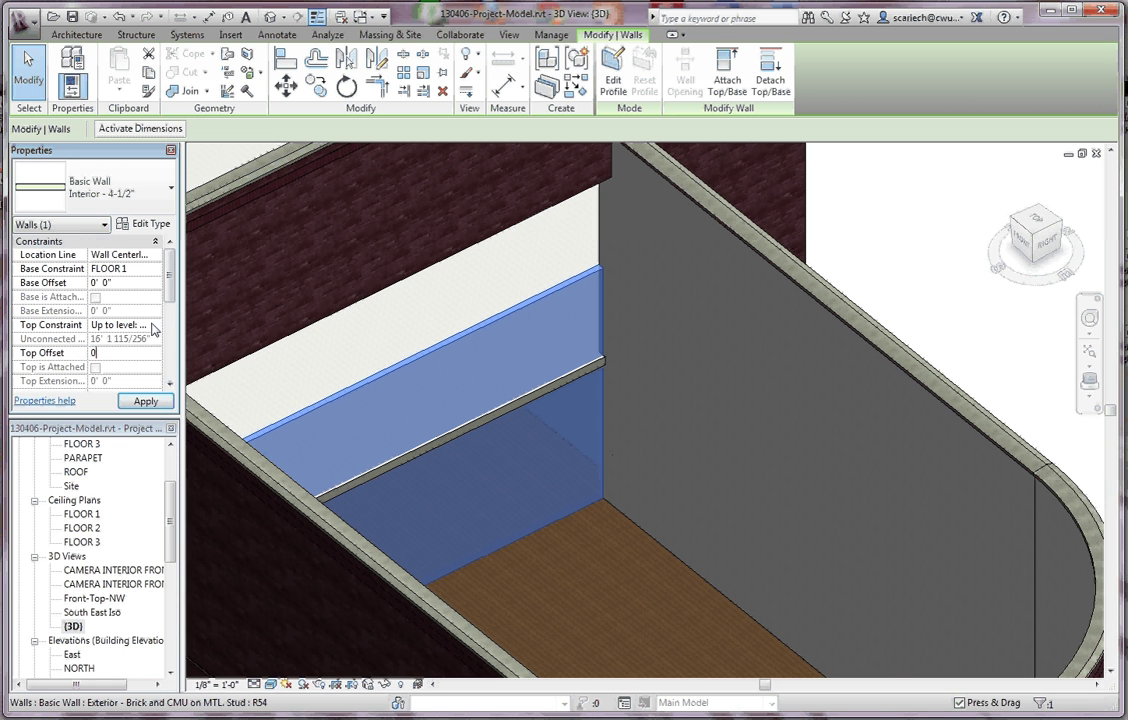
click(153, 326)
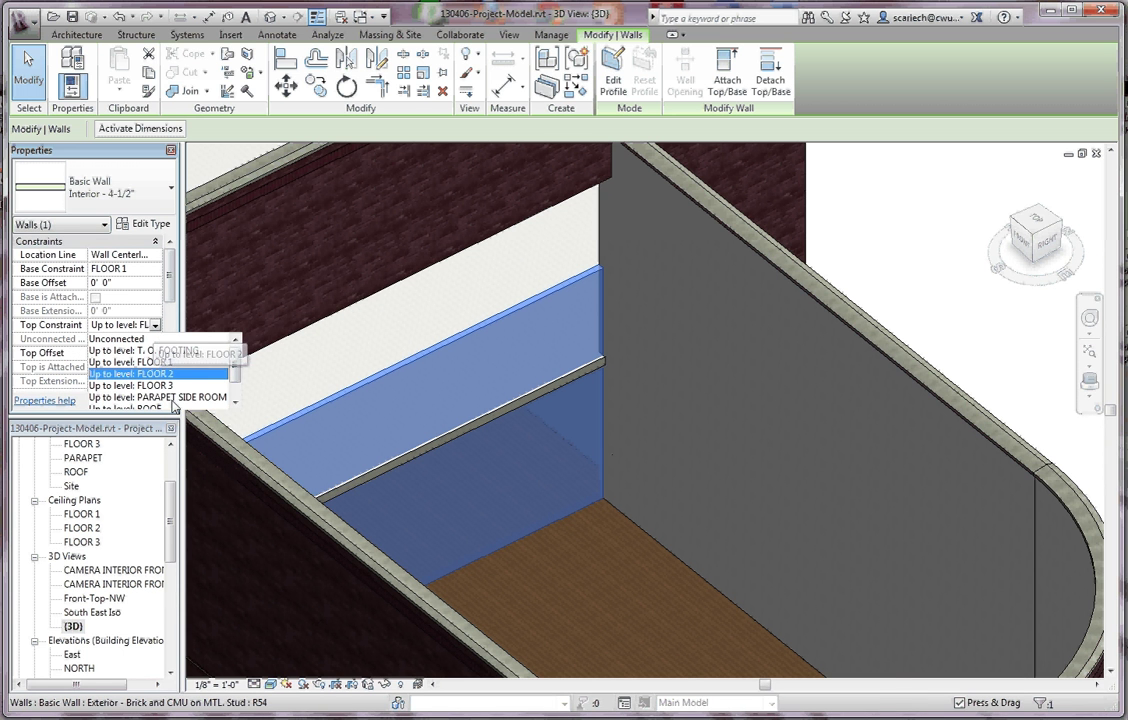
click(160, 386)
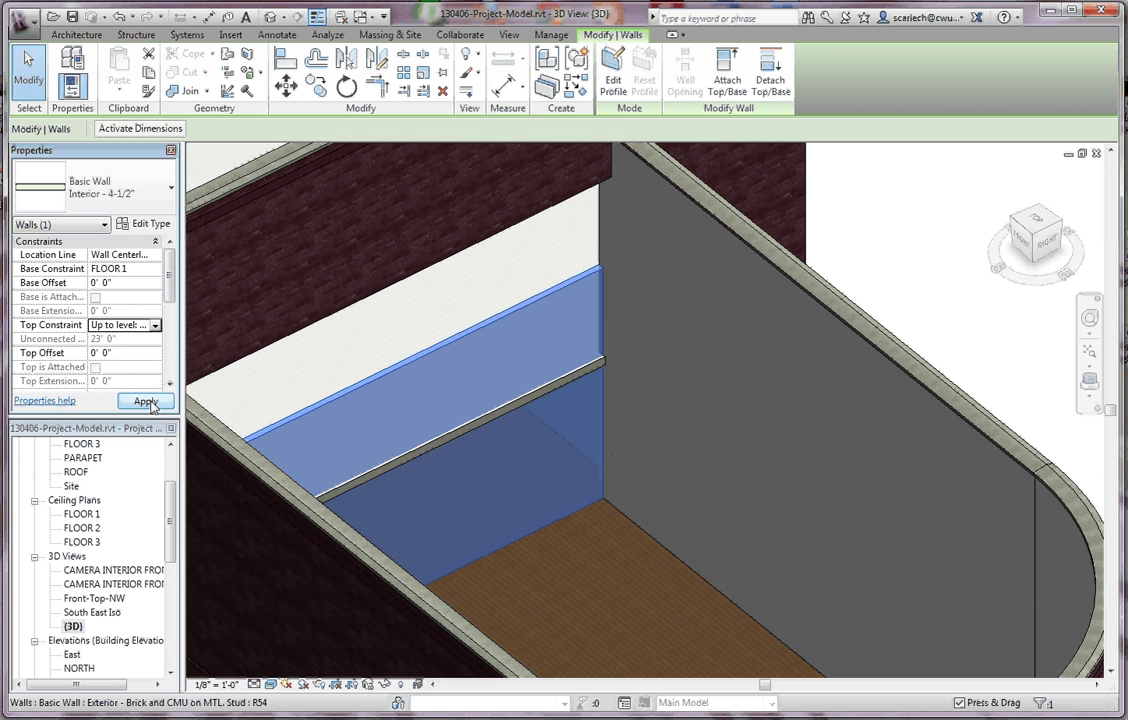
click(146, 402)
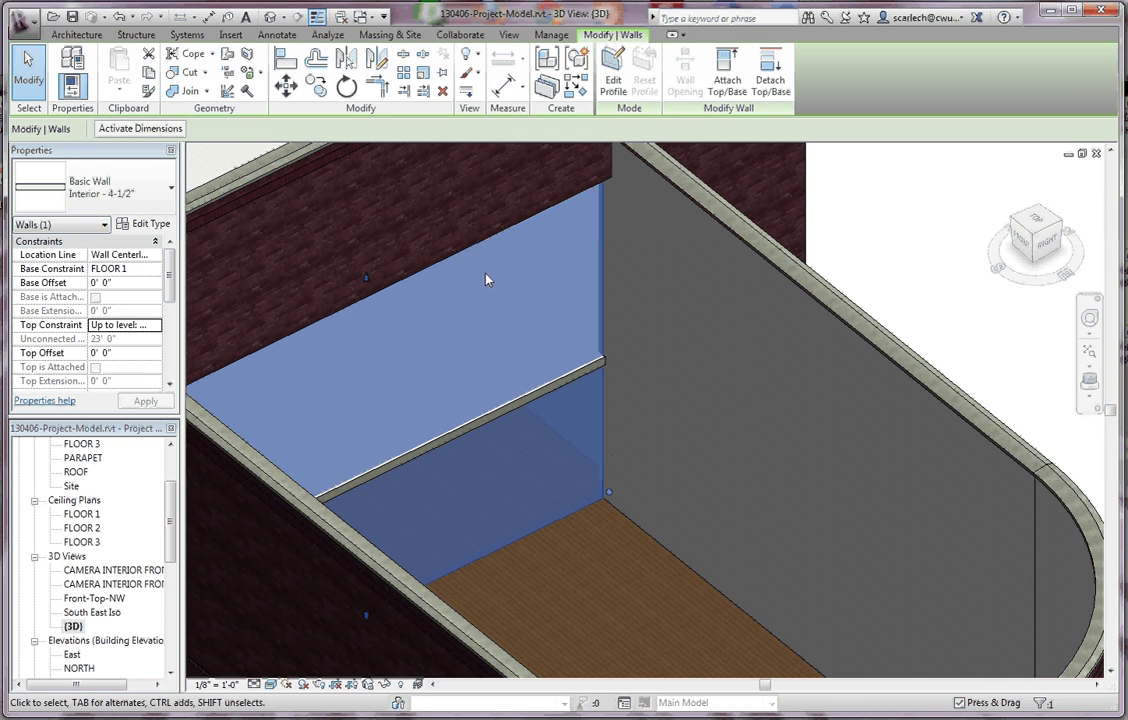
click(898, 211)
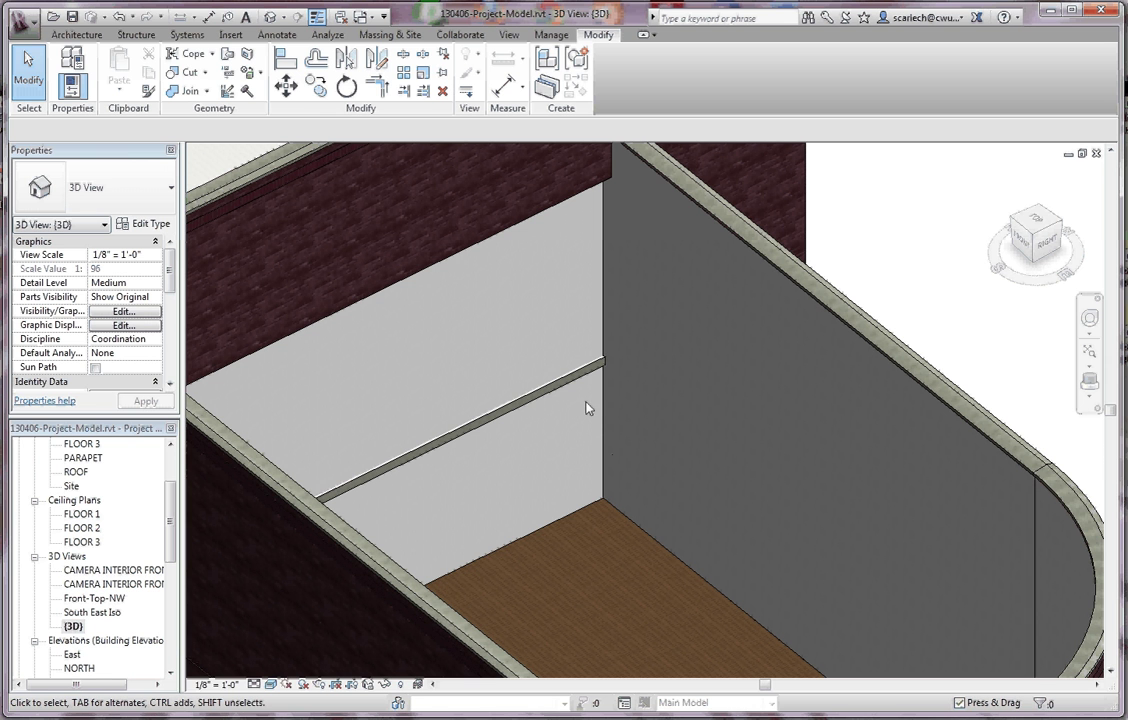
Step: Start editing the boundary of the FLOOR 2 terrazzo floor that crosses the interior wall, and open the FLOOR 2 plan at the wall's upper end
click(534, 403)
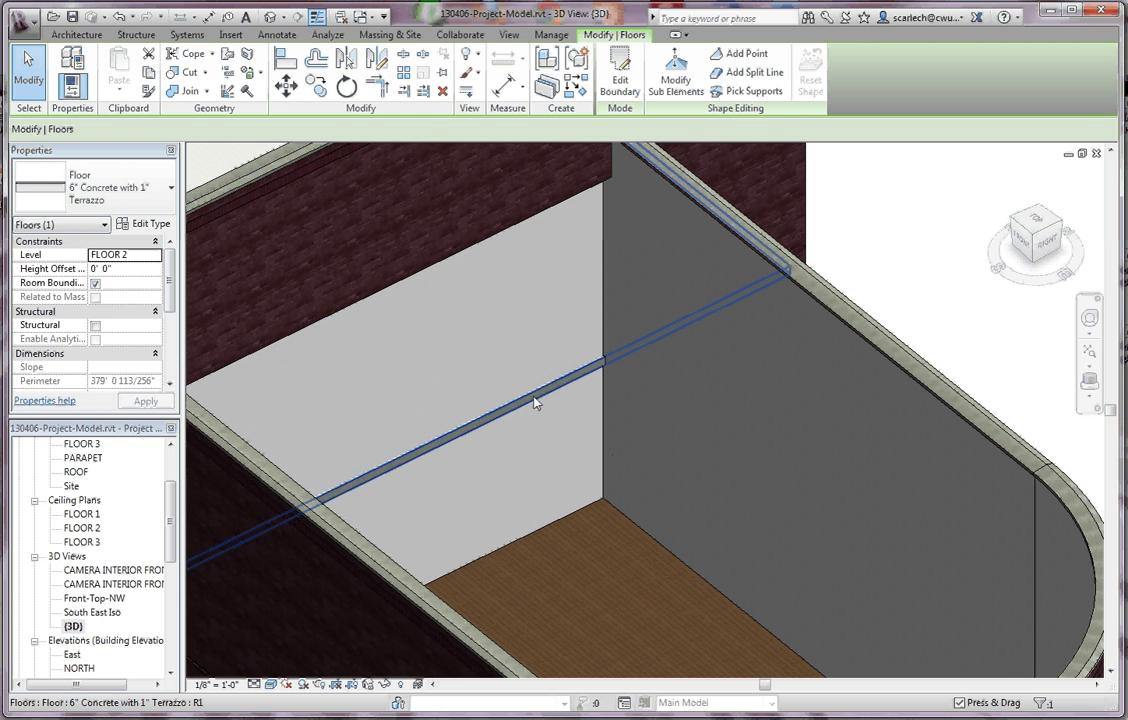
click(620, 68)
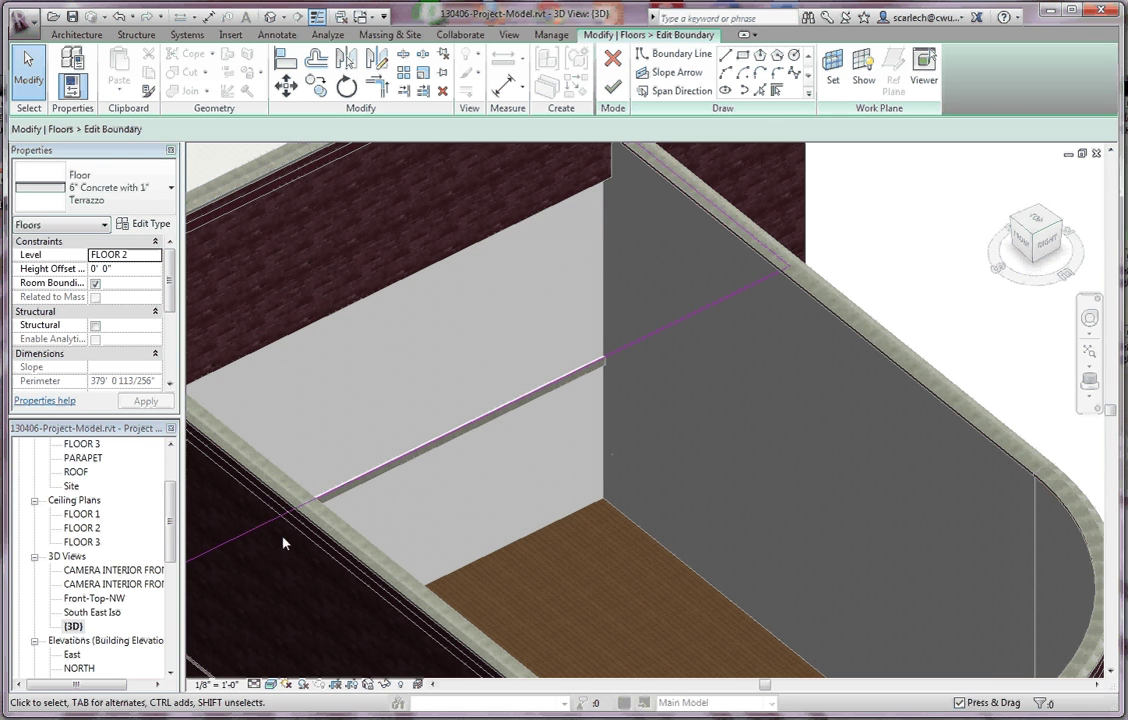
scroll(160, 510, up, 2)
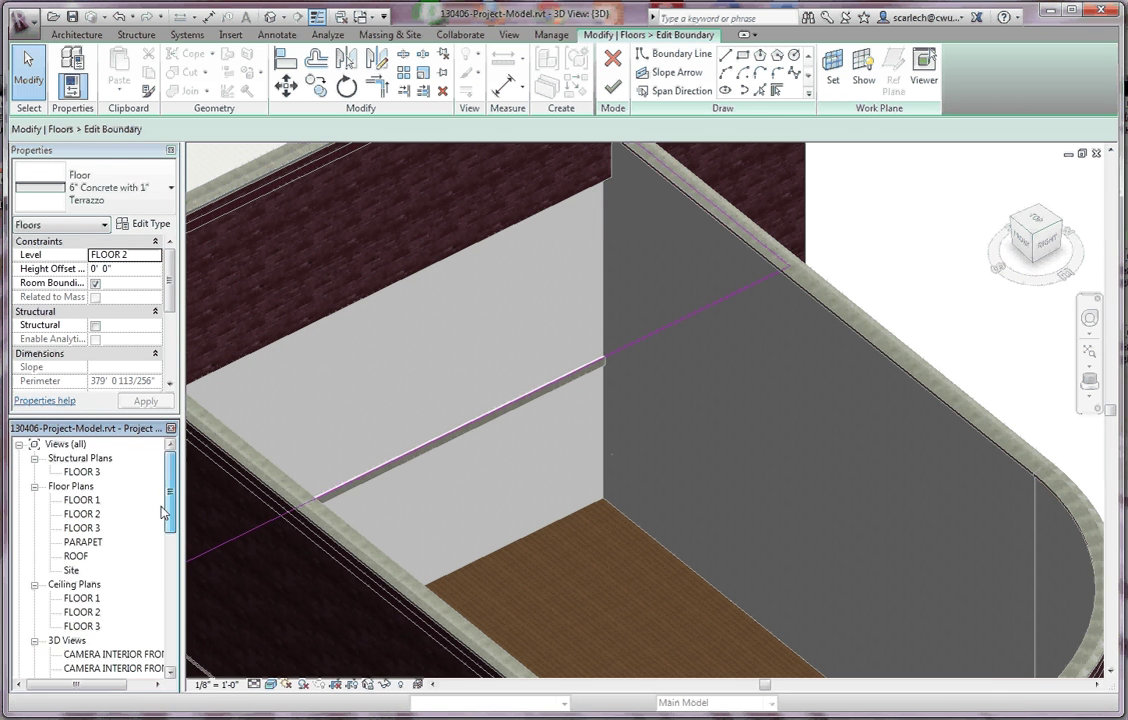
double_click(82, 514)
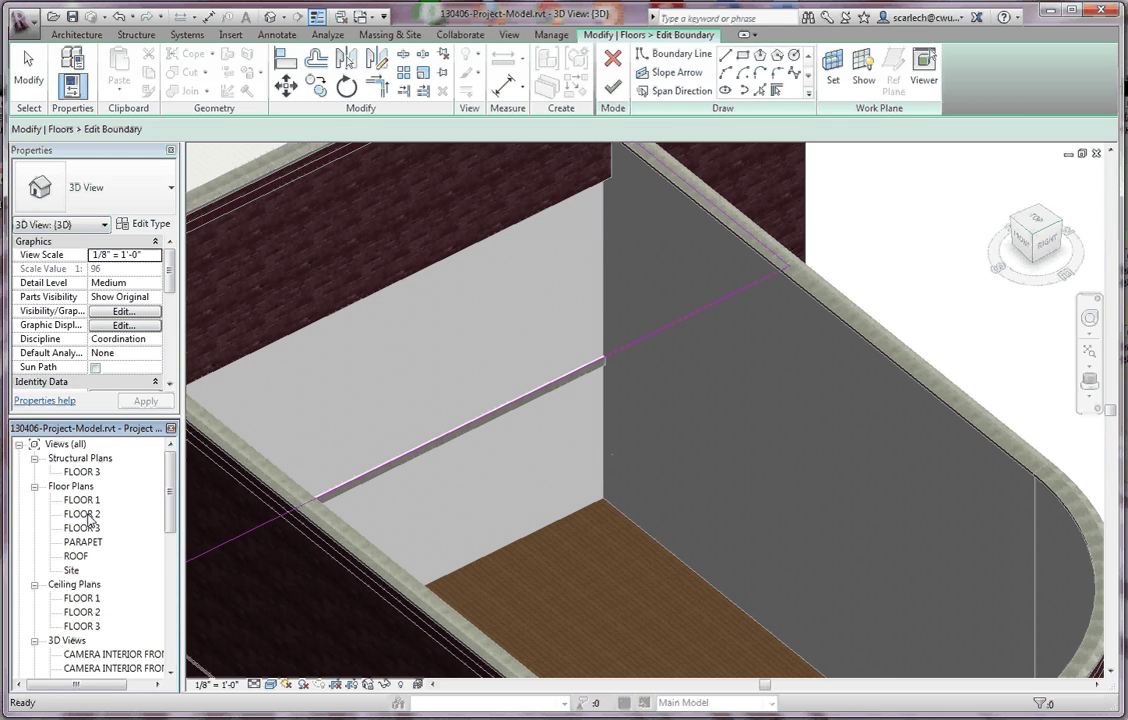
scroll(506, 352, down, 2)
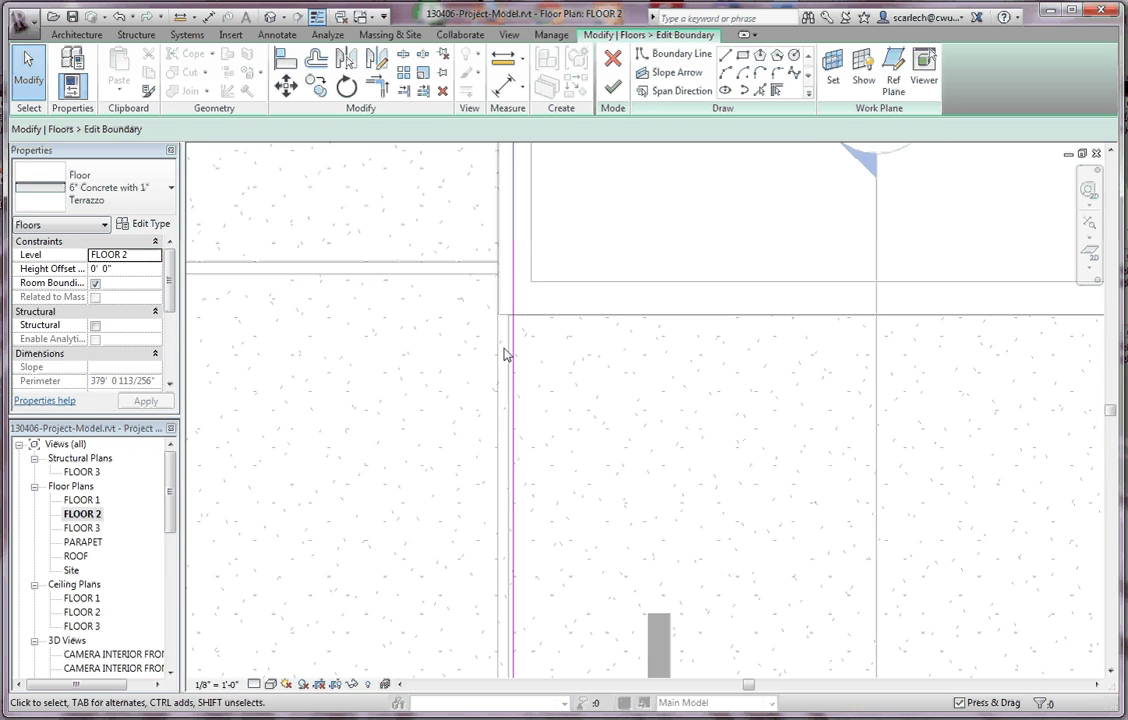
scroll(545, 316, up, 3)
scroll(524, 313, down, 2)
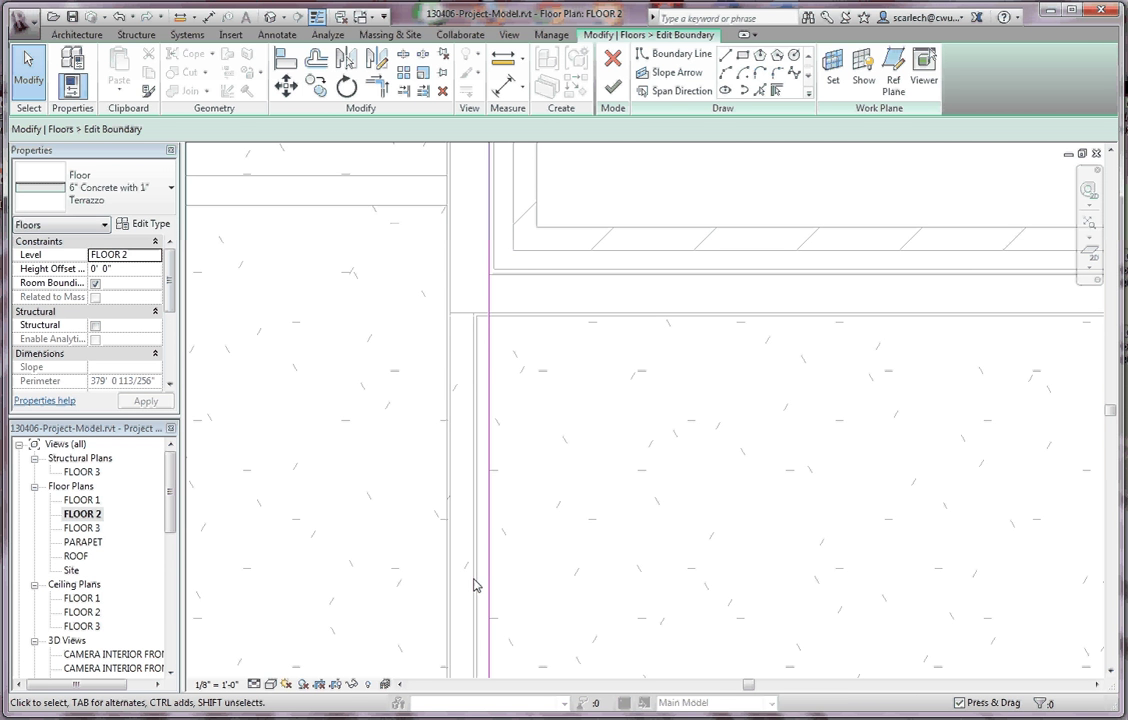
Step: Draw a horizontal boundary line about 4-1/4" long from the existing slab edge across the interior wall's upper end
click(684, 55)
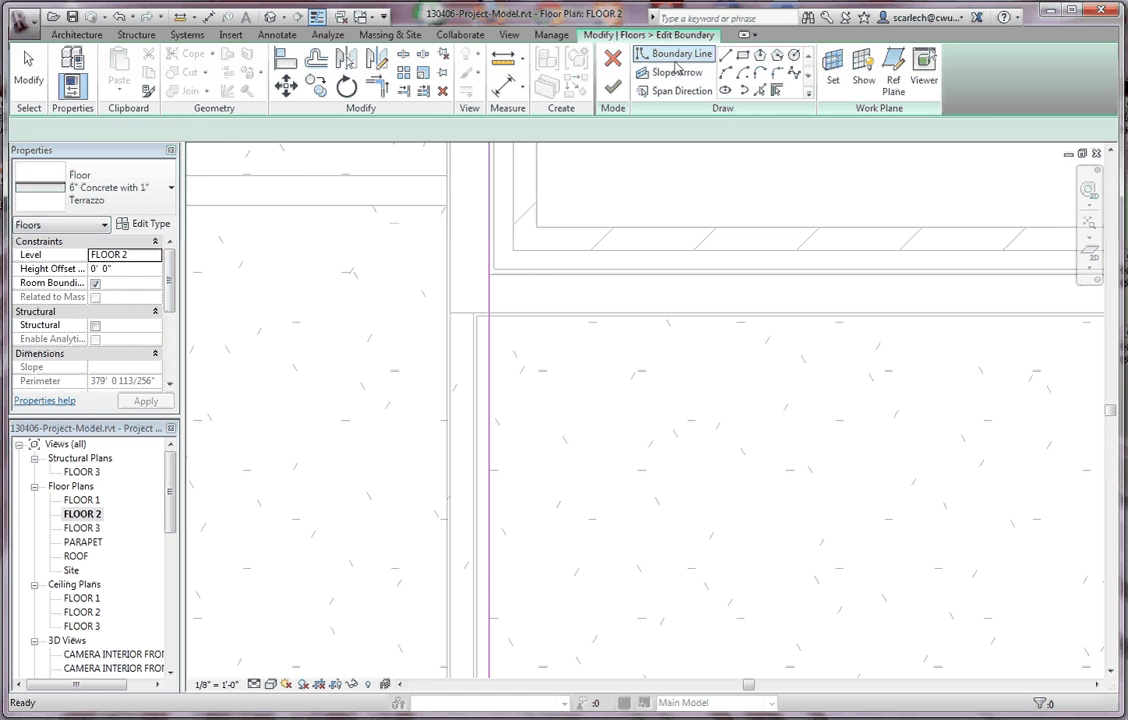
click(726, 56)
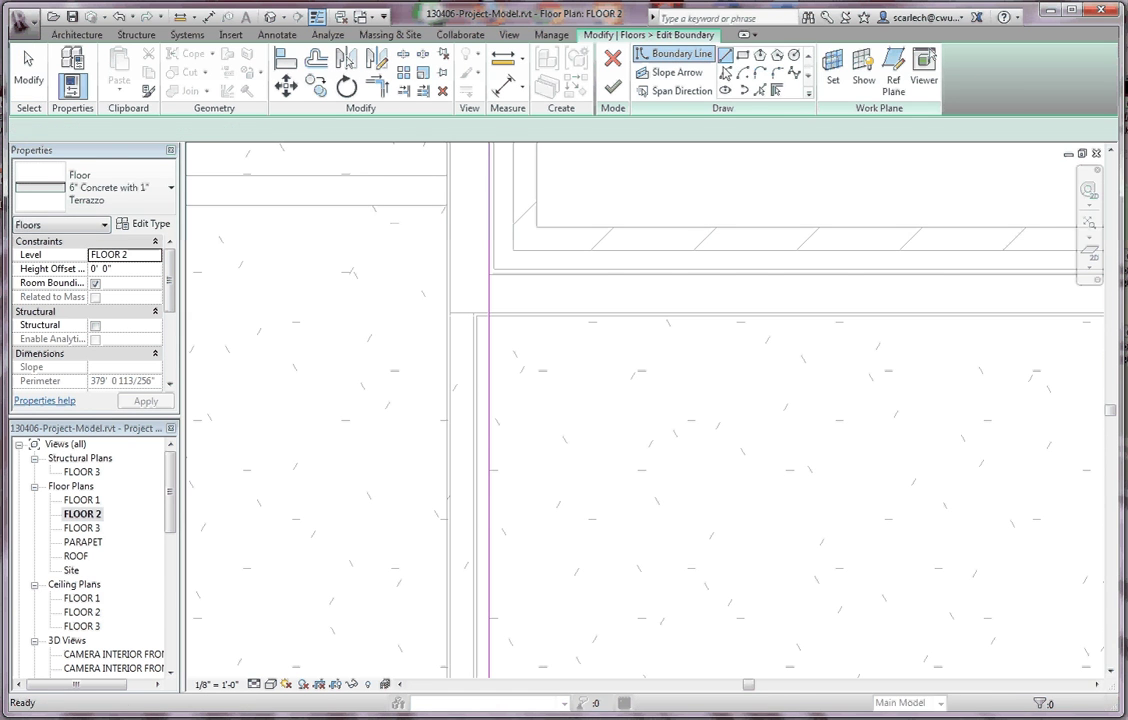
scroll(491, 322, up, 4)
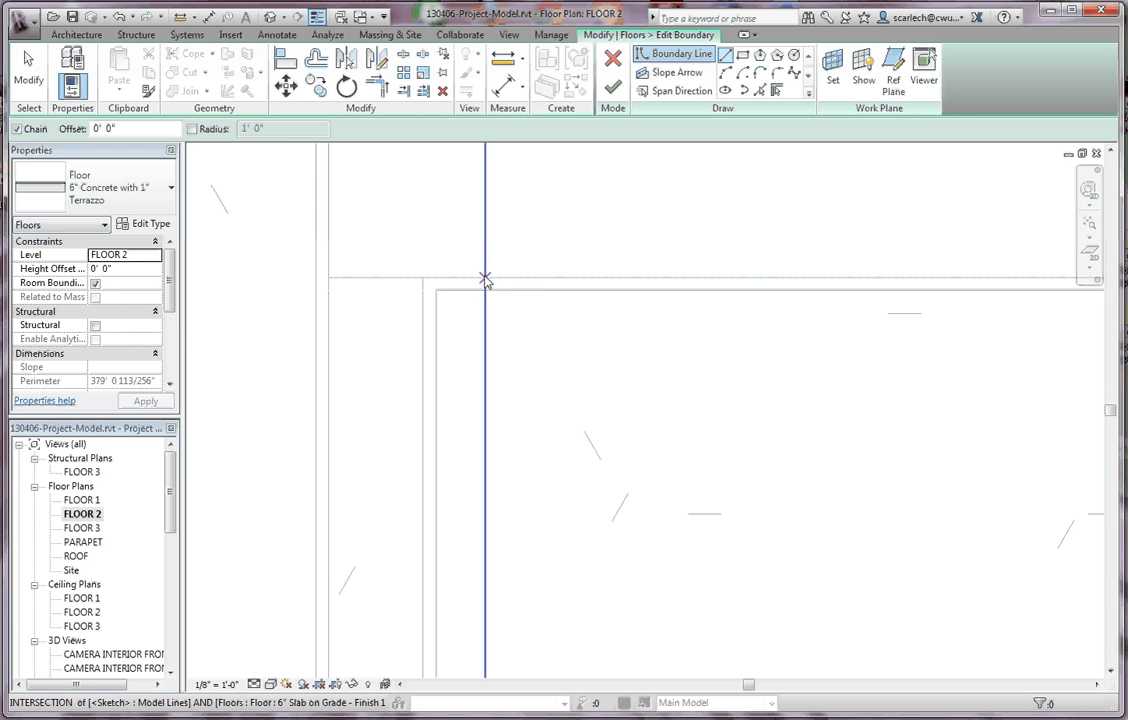
click(484, 280)
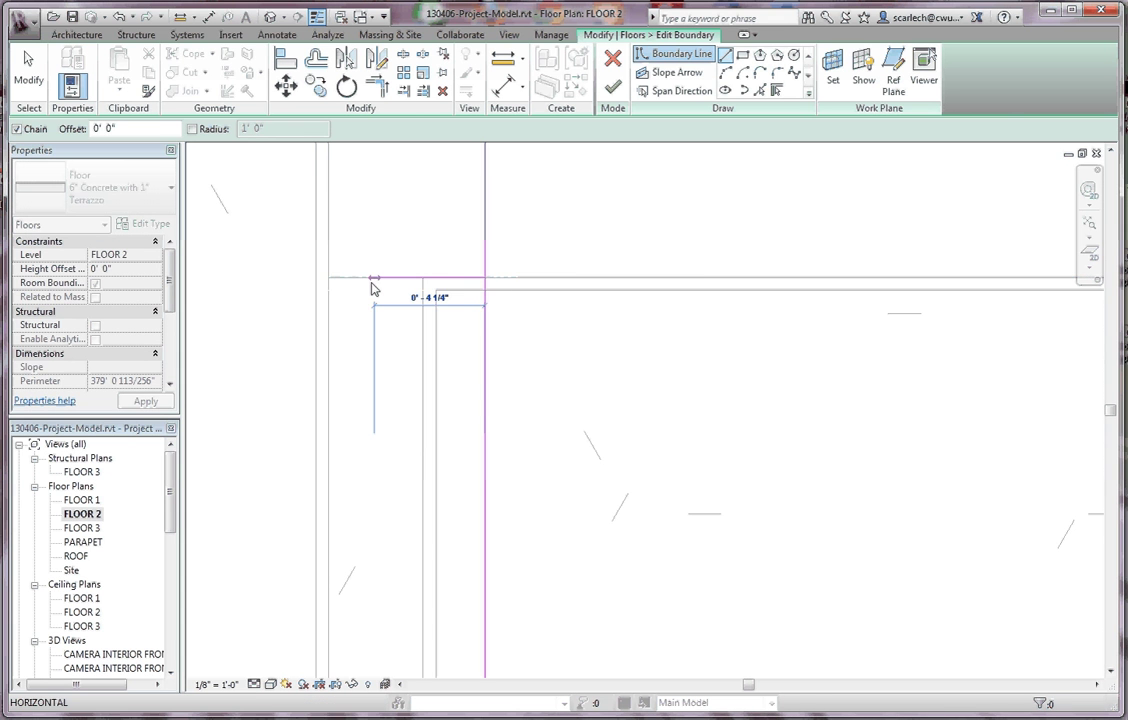
key(Escape)
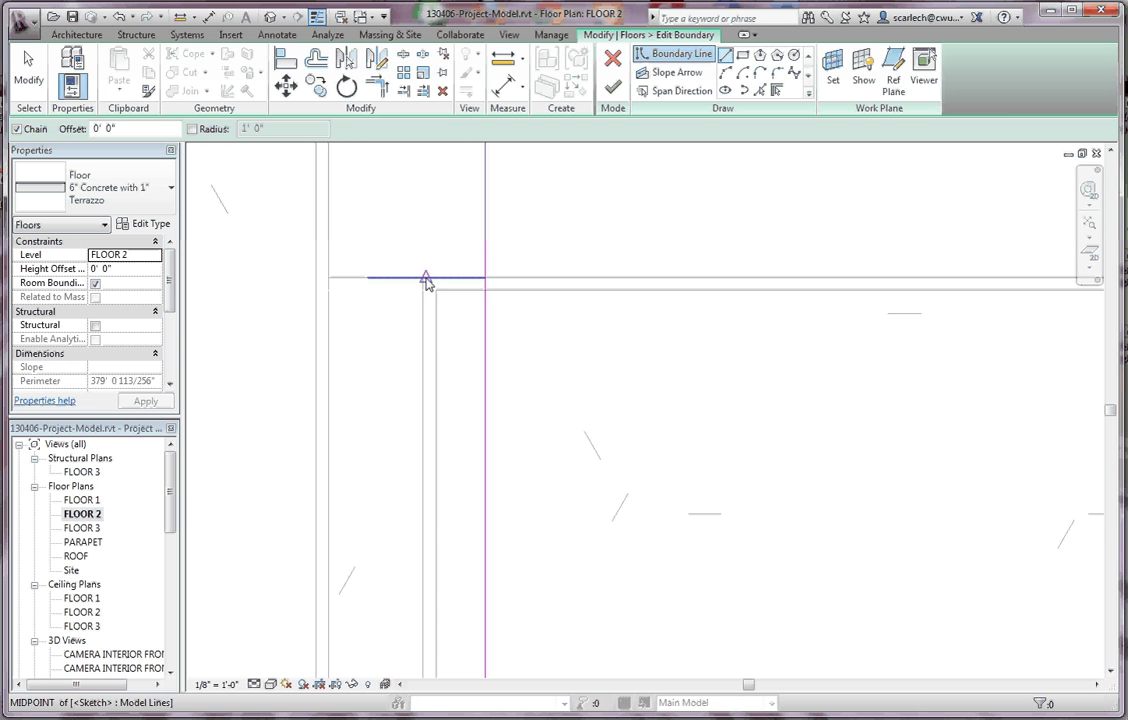
scroll(418, 290, down, 2)
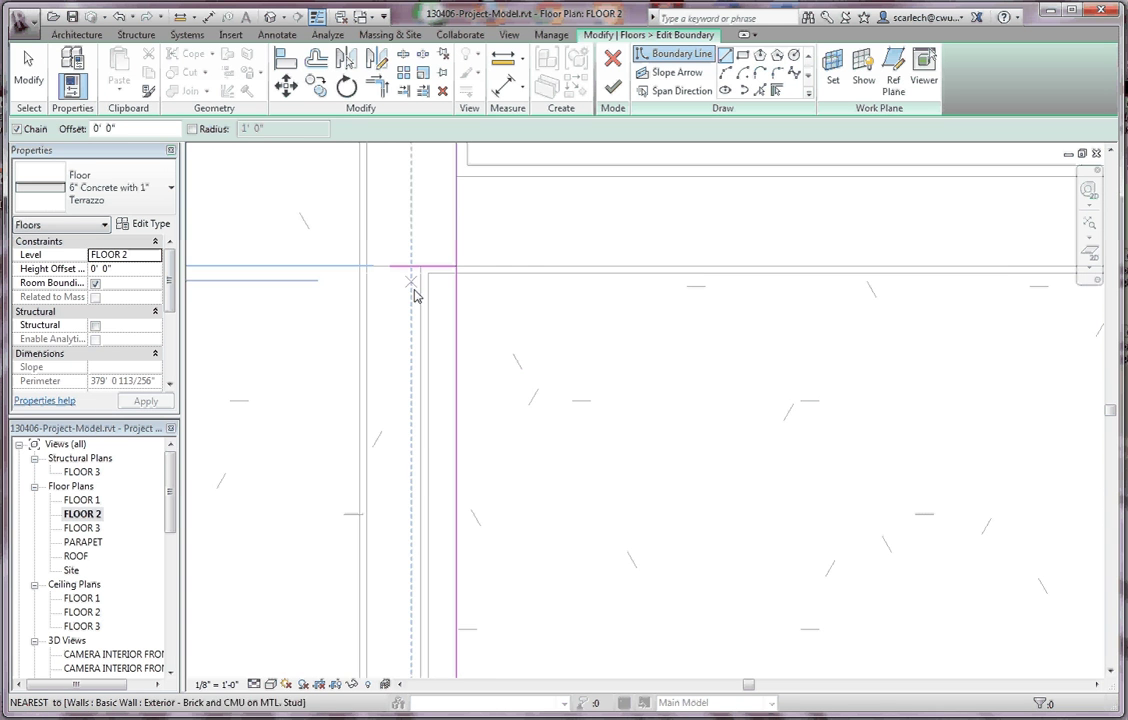
Step: Draw a vertical boundary line along the interior wall's face, running from its upper end to just past its lower end
click(420, 297)
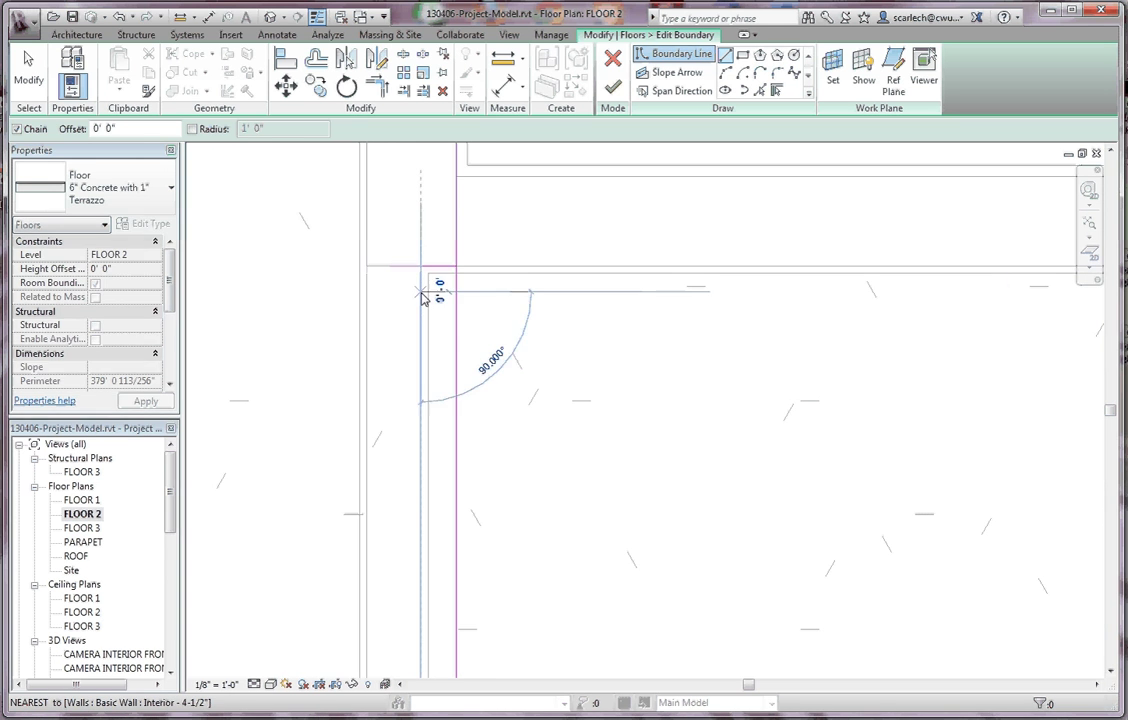
scroll(419, 240, up, 3)
scroll(420, 250, down, 5)
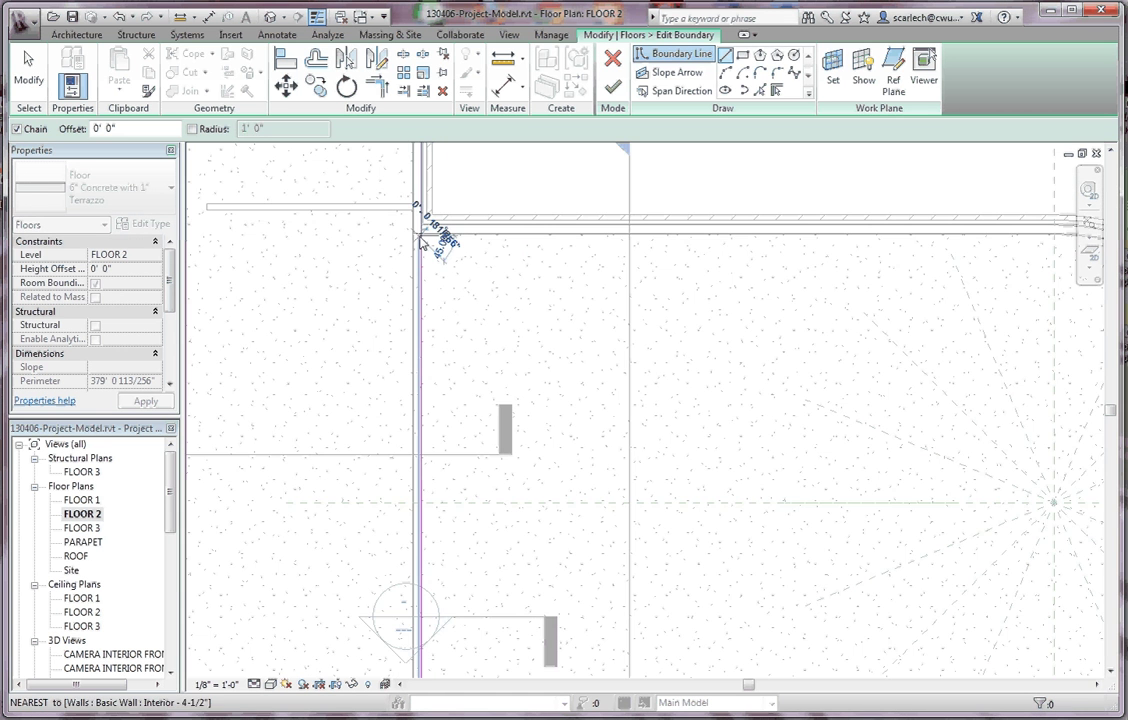
scroll(424, 477, up, 6)
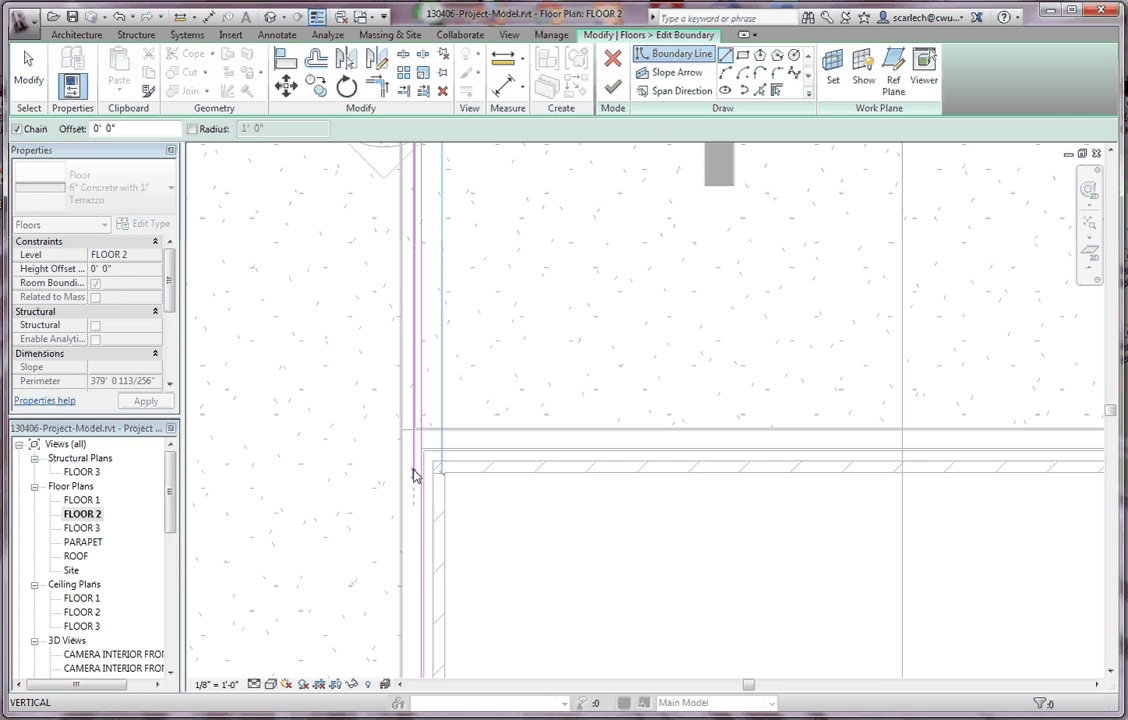
scroll(418, 434, up, 3)
click(414, 426)
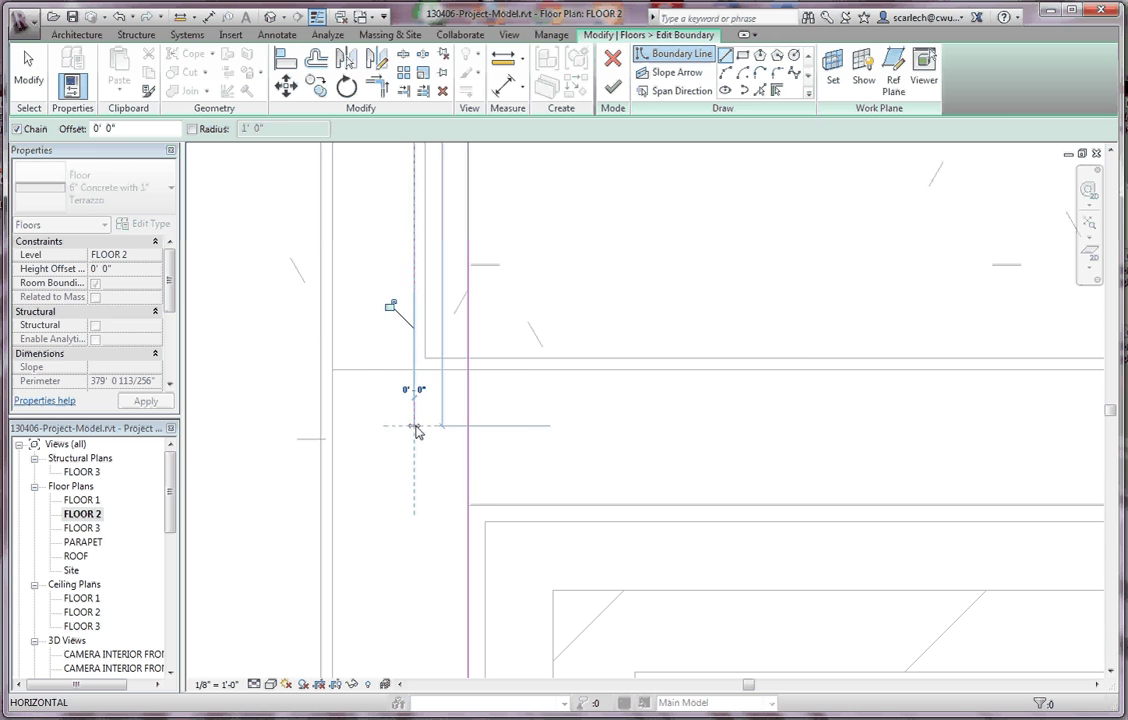
key(Escape)
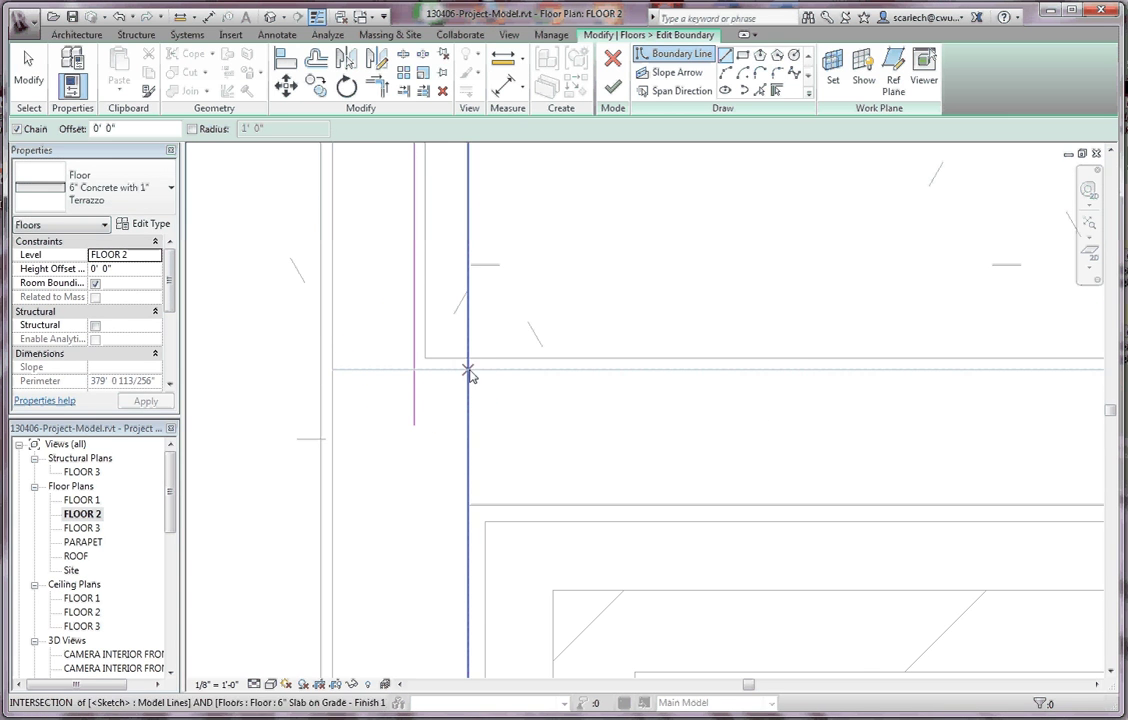
Step: Draw a short horizontal boundary line from the existing slab edge to the new vertical line at the interior wall's lower end
click(468, 372)
click(414, 372)
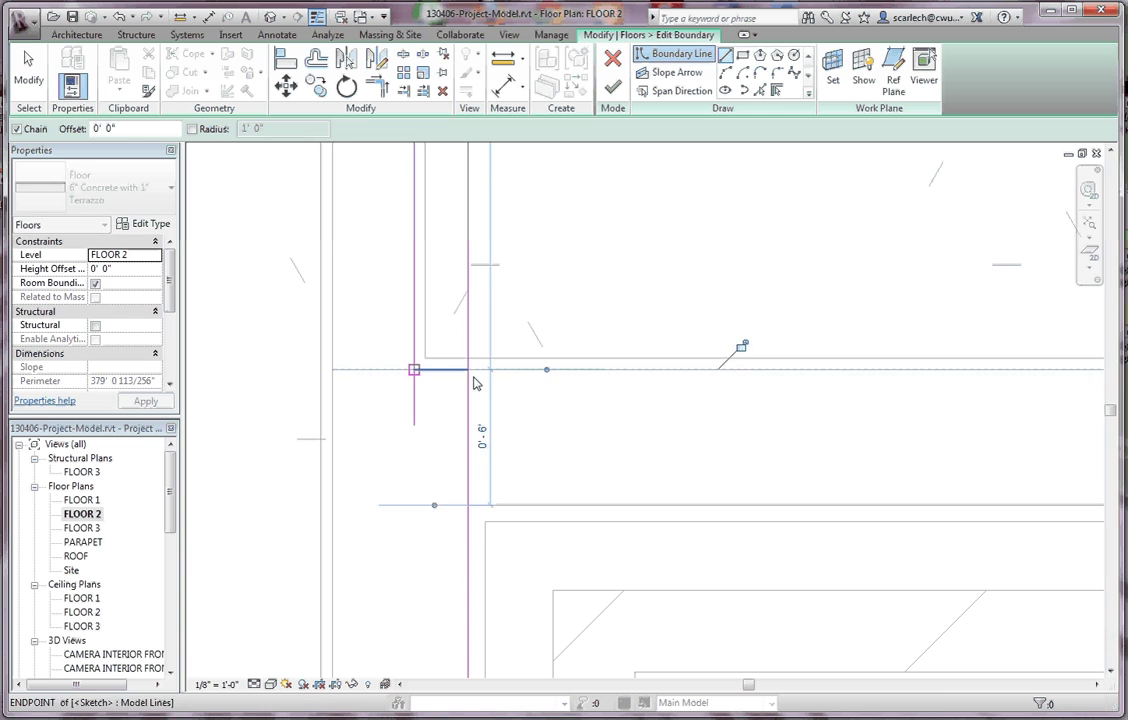
key(Escape)
key(Escape)
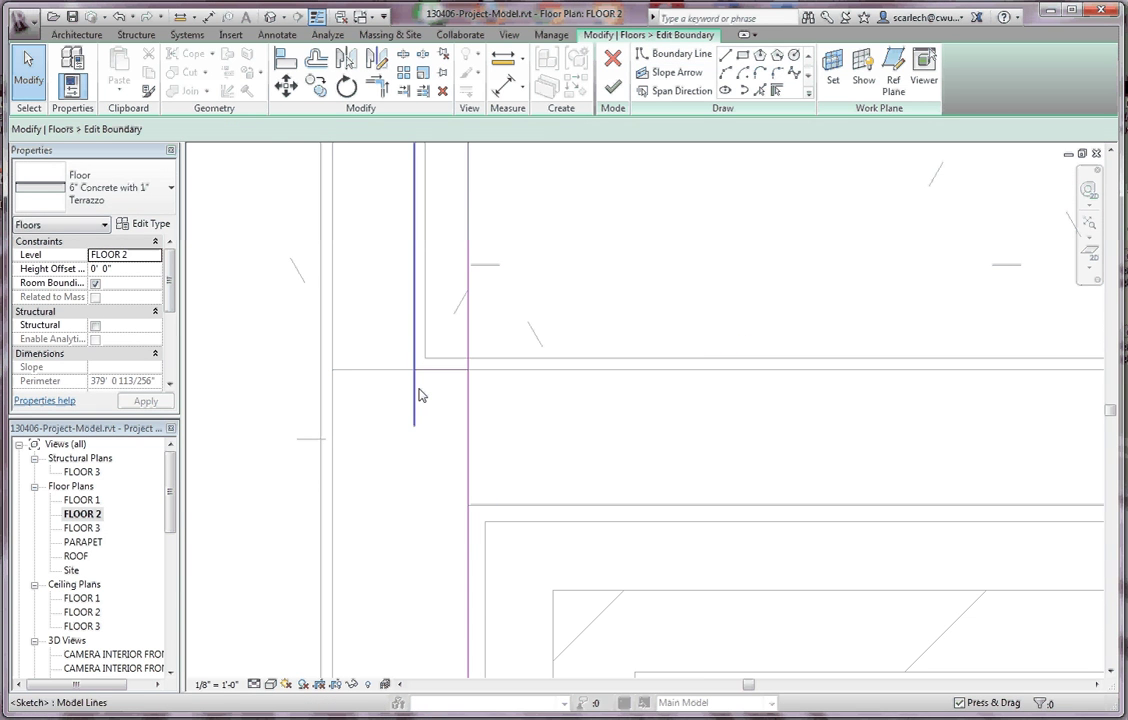
Step: Split the original slab edge line just above the short horizontal line at the interior wall's lower end
key(s)
key(l)
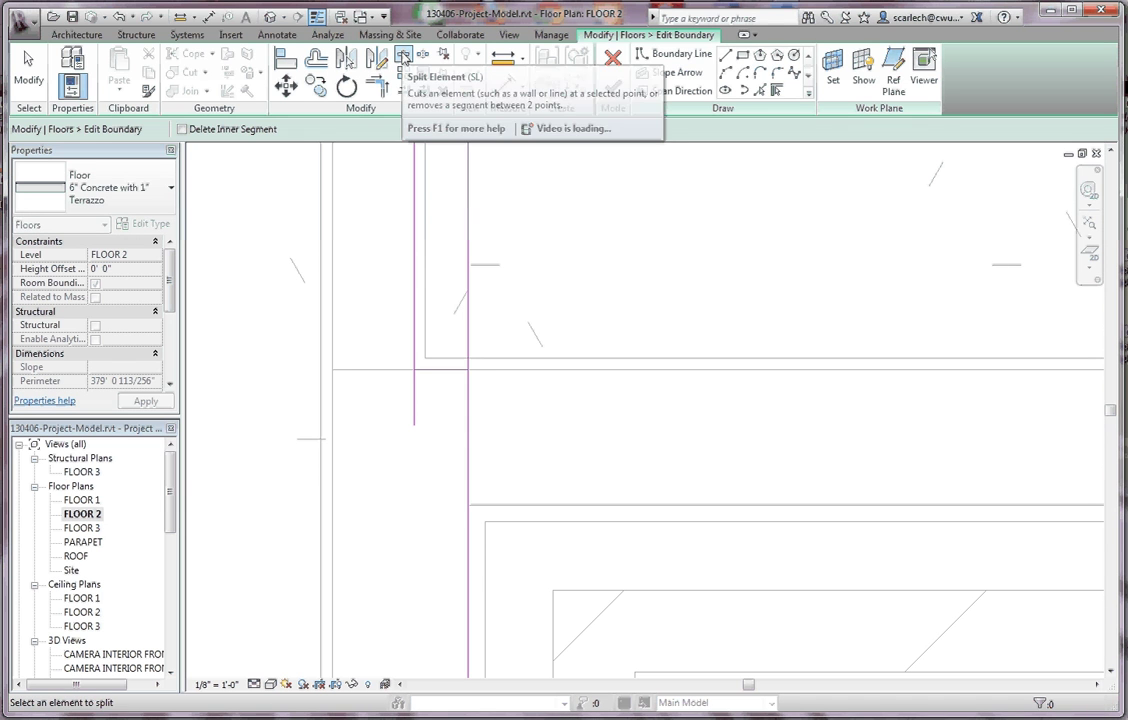
click(468, 320)
key(Escape)
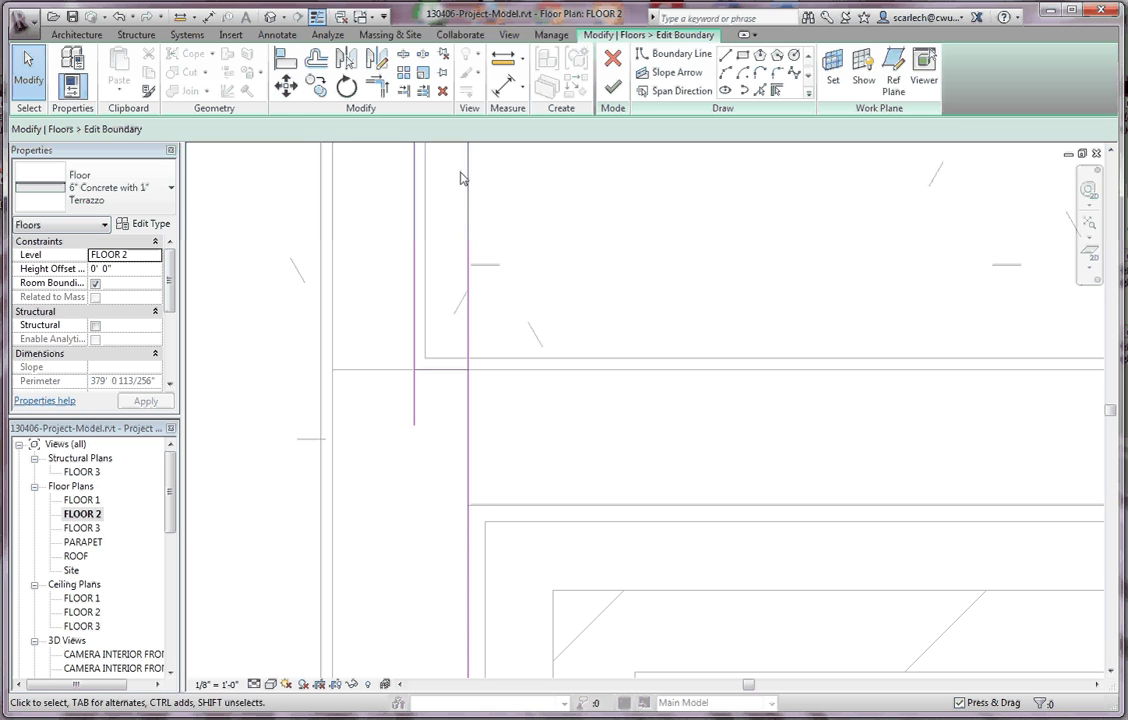
Step: Trim the original slab edge, short horizontal line and new vertical line into corners at the interior wall's lower end
click(381, 86)
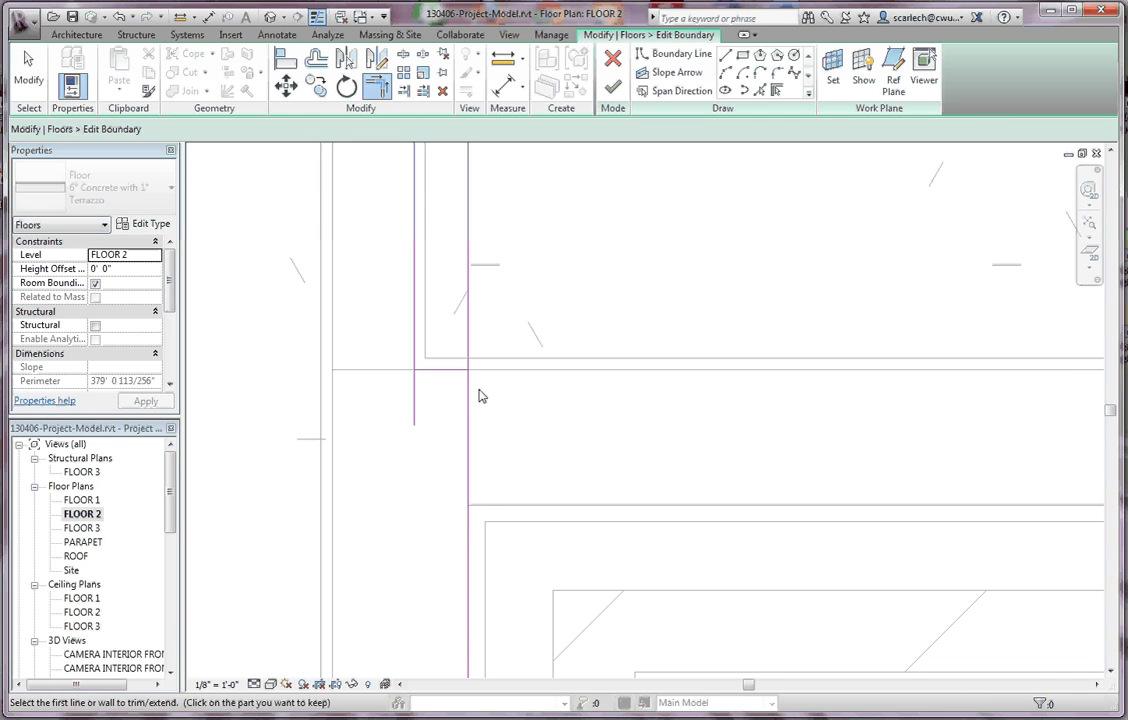
click(470, 400)
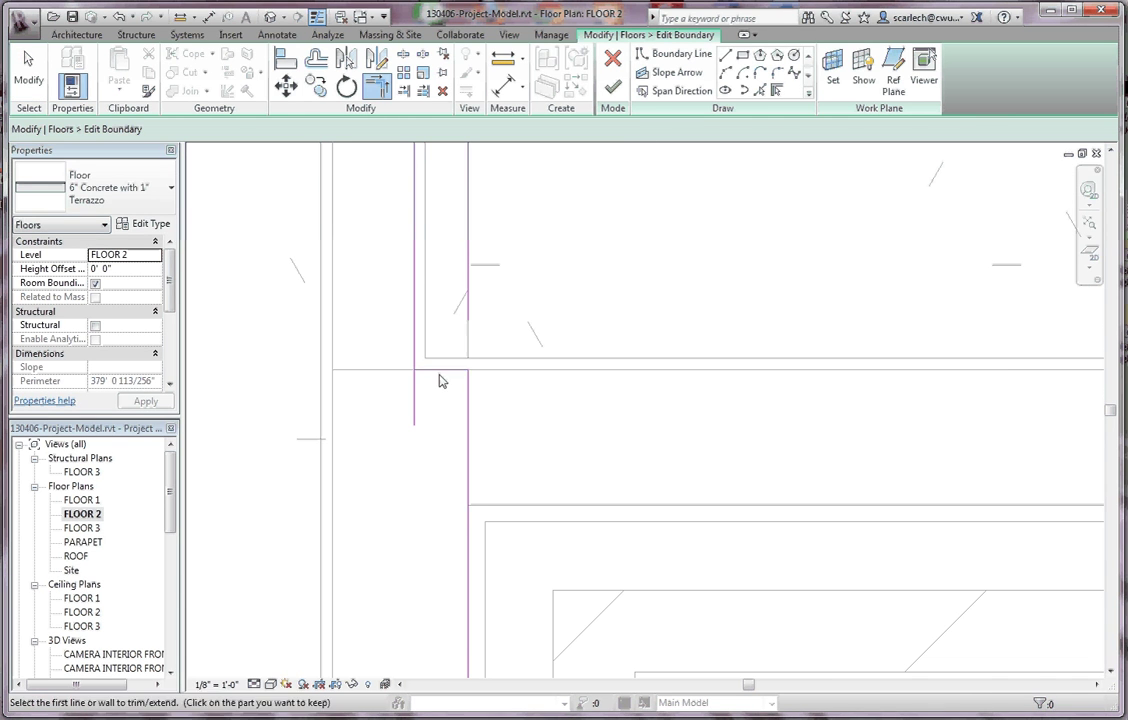
click(415, 358)
scroll(407, 456, up, 3)
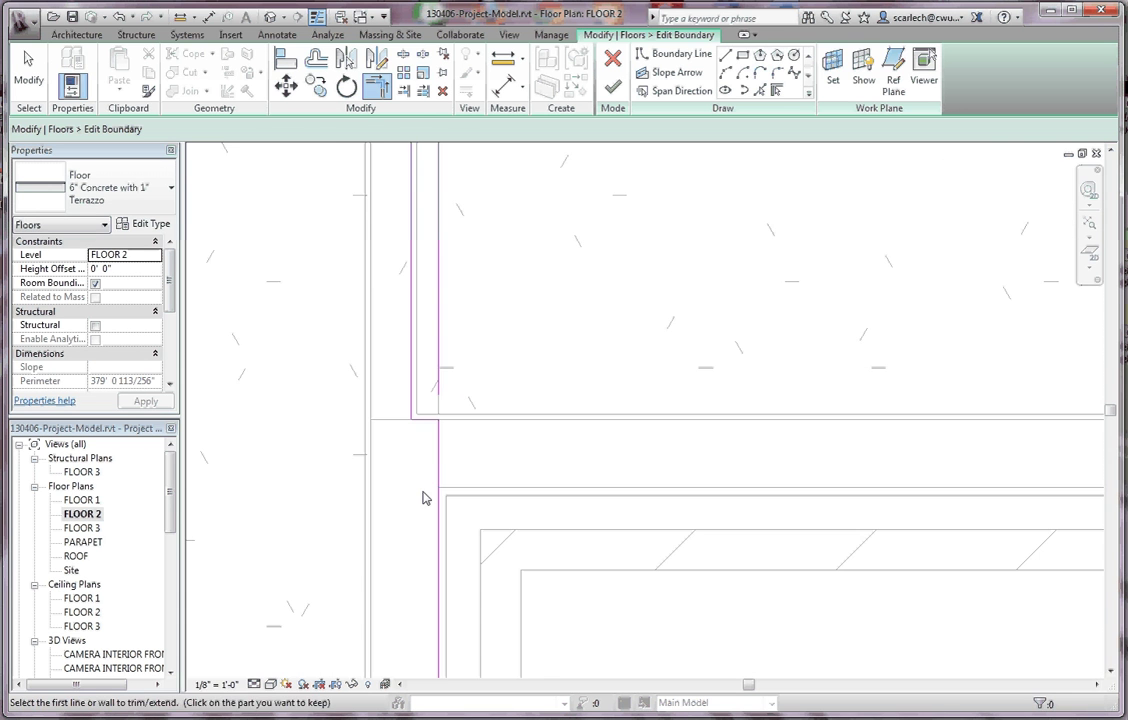
scroll(437, 406, down, 4)
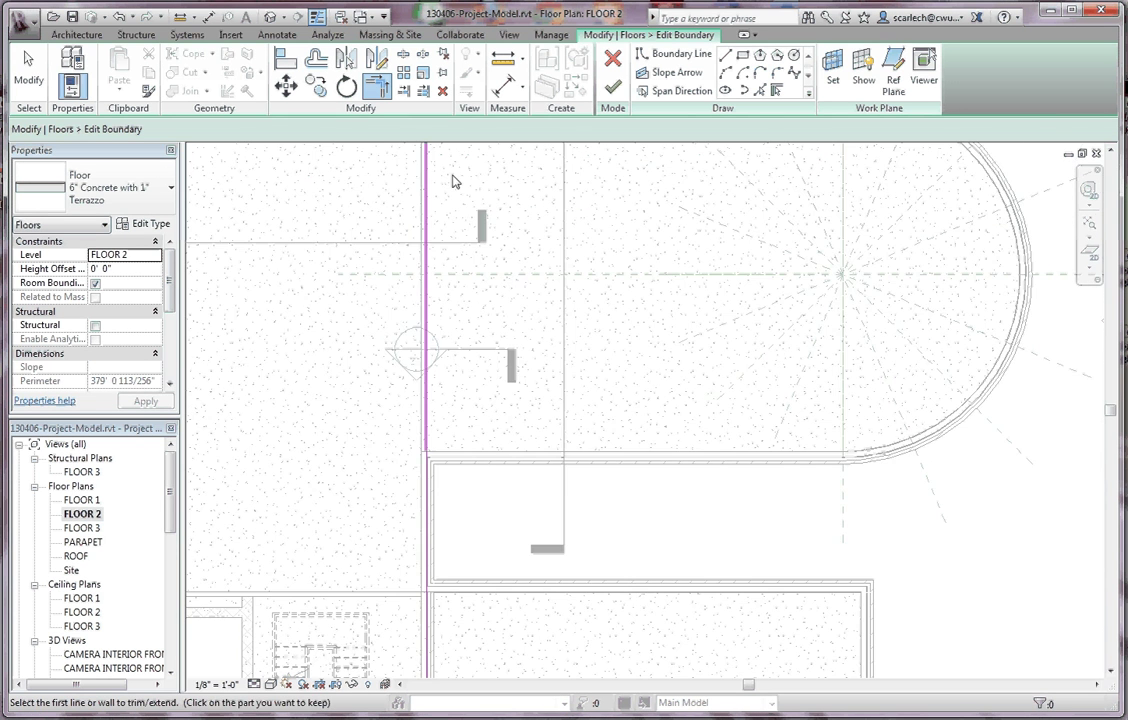
Step: Trim the original slab edge, horizontal line and new vertical line into corners at the interior wall's upper end
scroll(463, 275, up, 6)
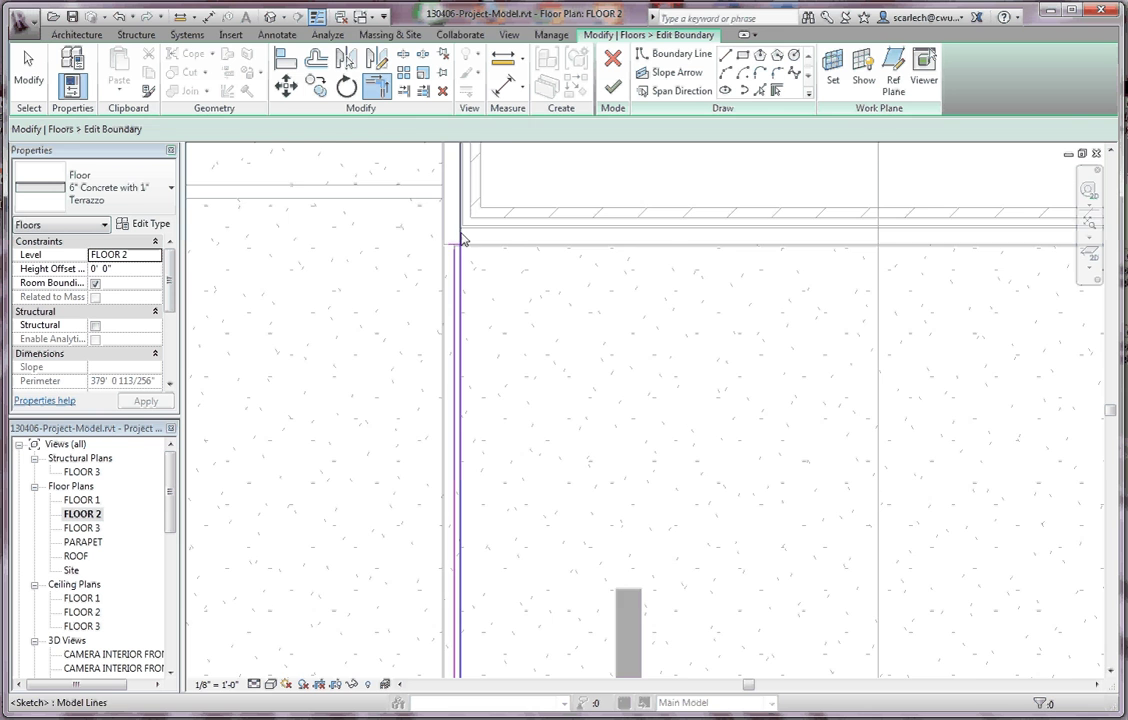
click(424, 285)
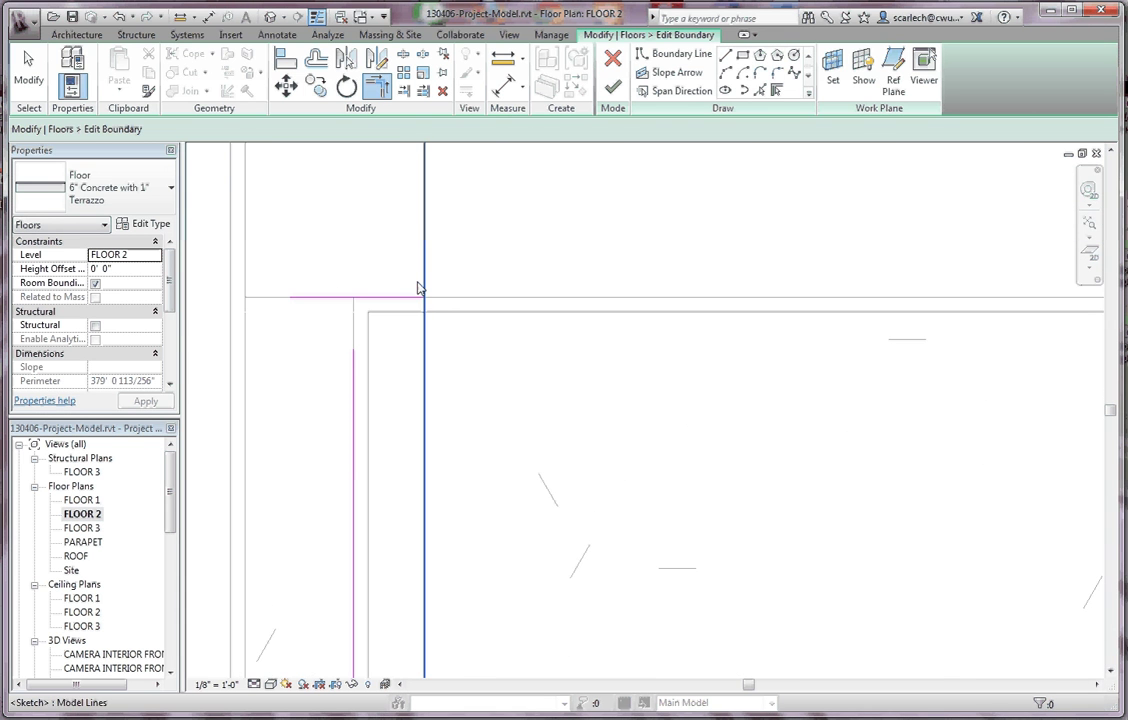
click(403, 298)
click(378, 298)
click(355, 367)
scroll(390, 300, down, 2)
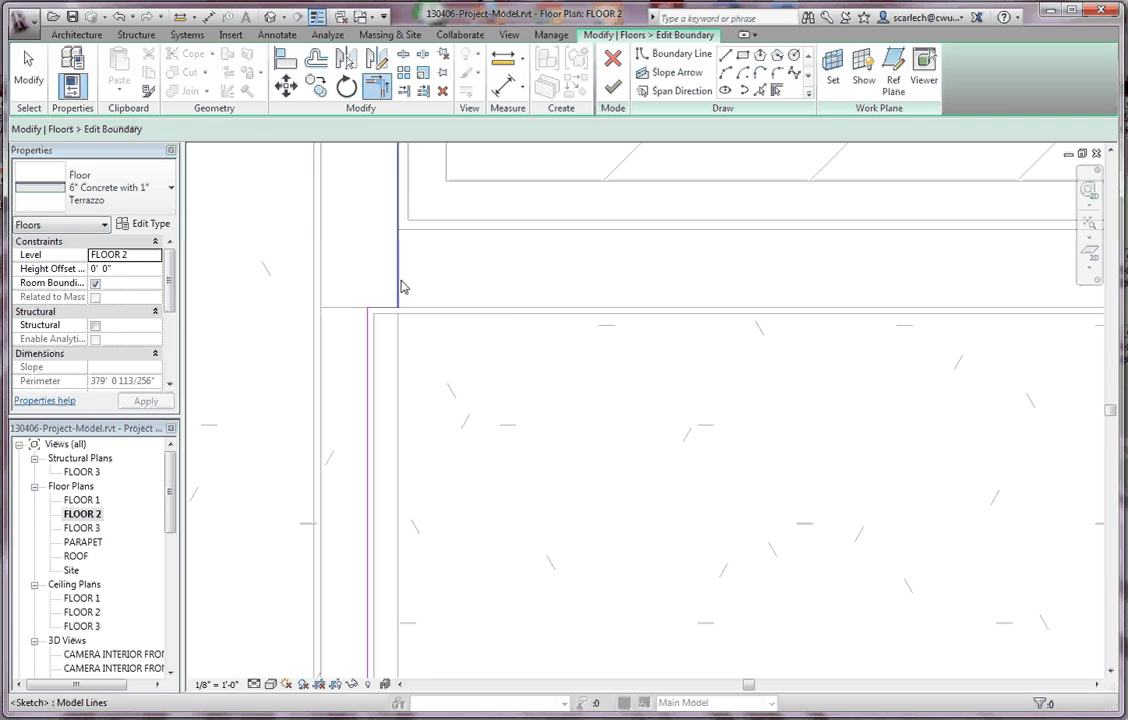
Step: Finish the floor boundary, attaching walls to the floor's bottom and joining geometry to cut the overlapping volume out of the walls
scroll(403, 290, up, 1)
scroll(399, 266, down, 1)
scroll(403, 277, up, 1)
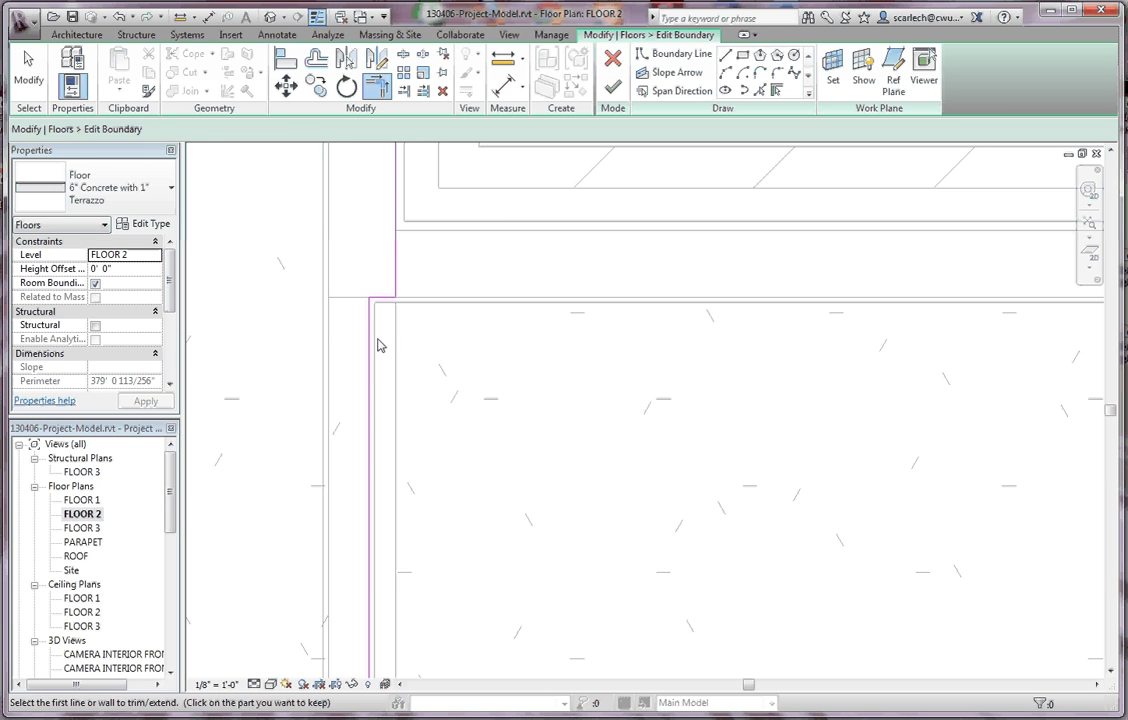
scroll(368, 350, down, 2)
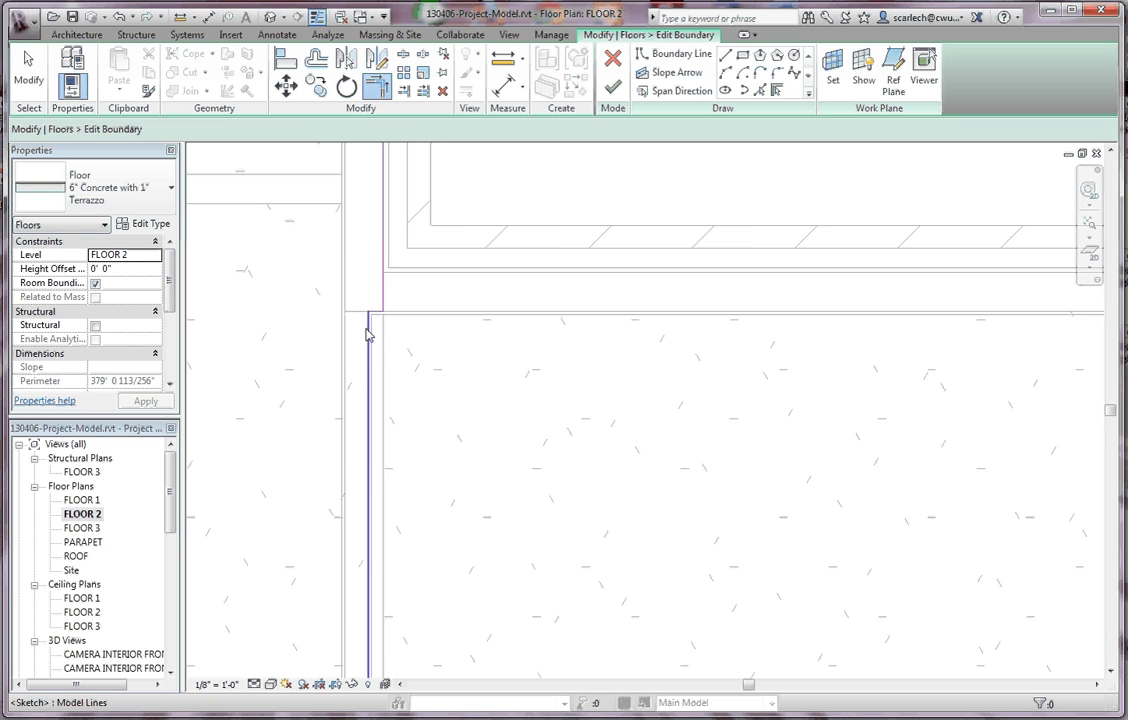
click(613, 92)
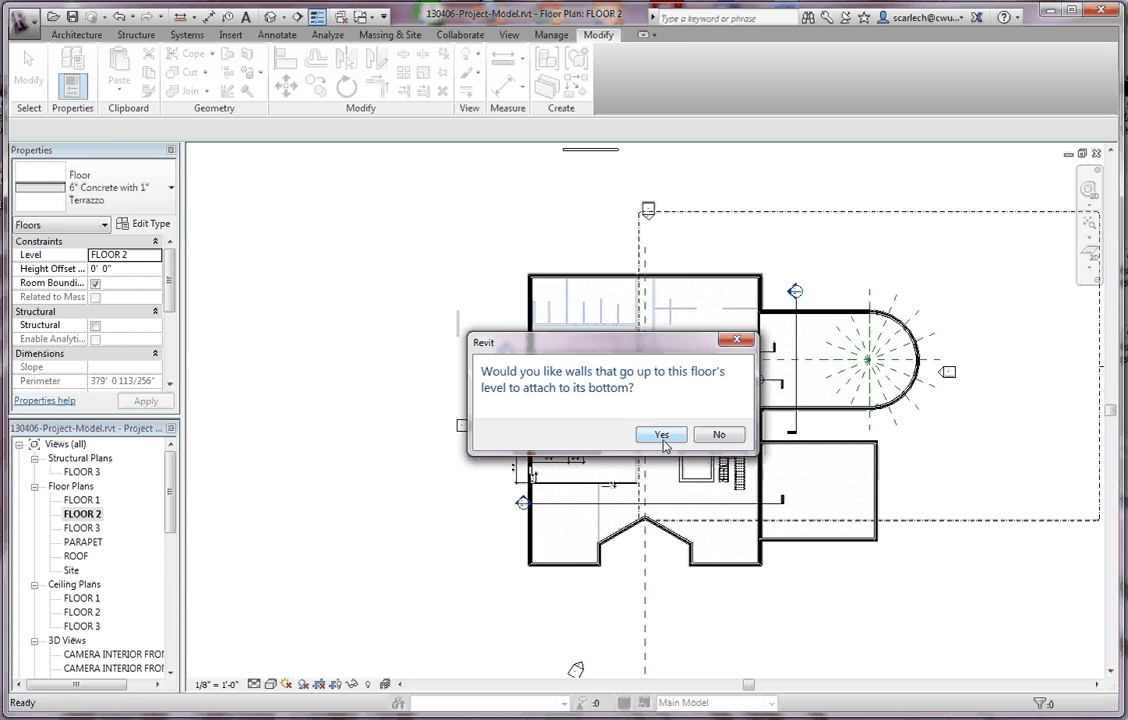
click(662, 436)
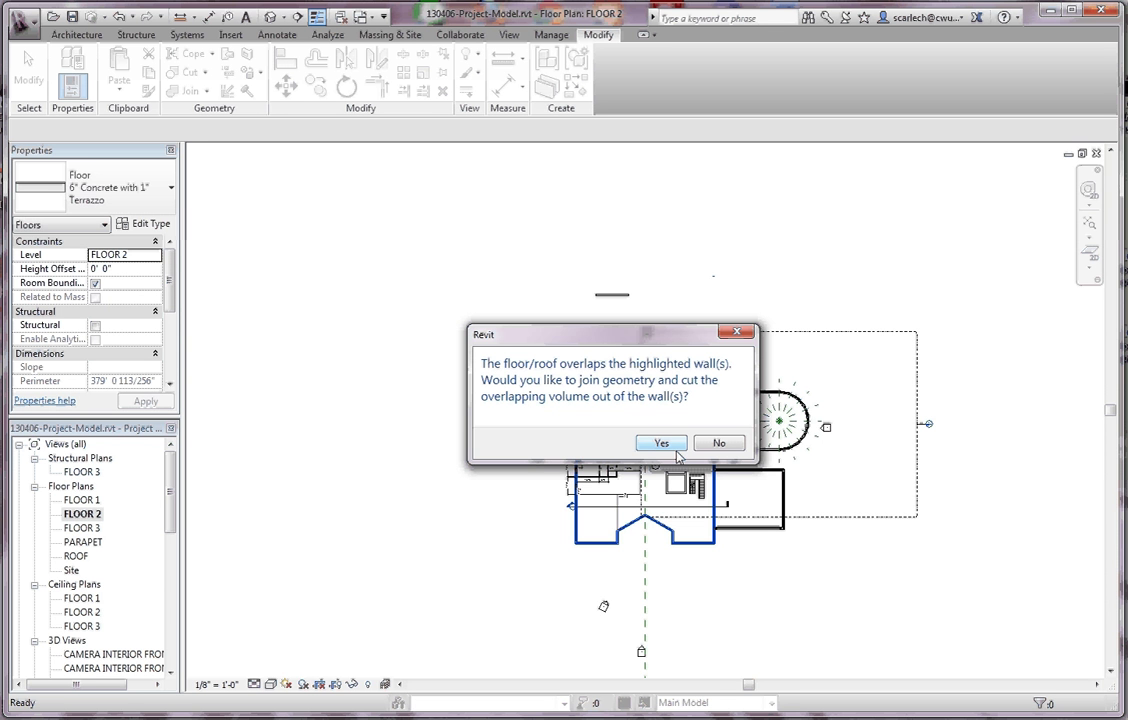
click(662, 444)
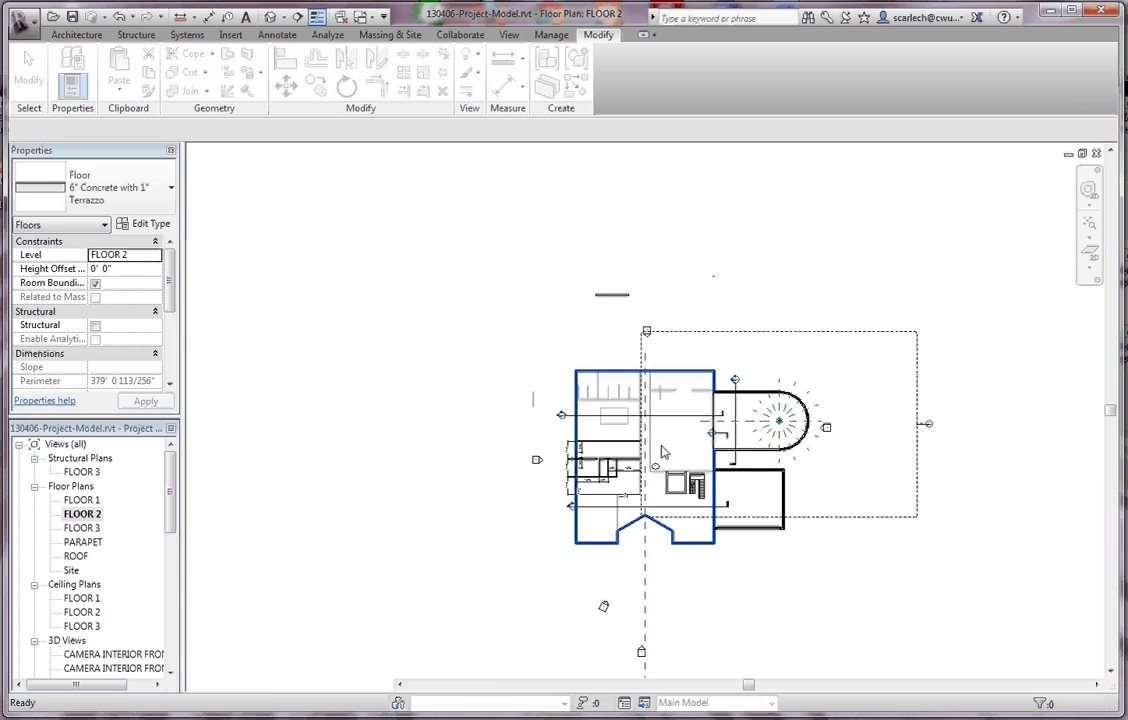
Step: Open the {3D} view and delete the duplicate 6" Concrete with 1" Terrazzo floor that still crosses the interior wall
scroll(660, 453, up, 10)
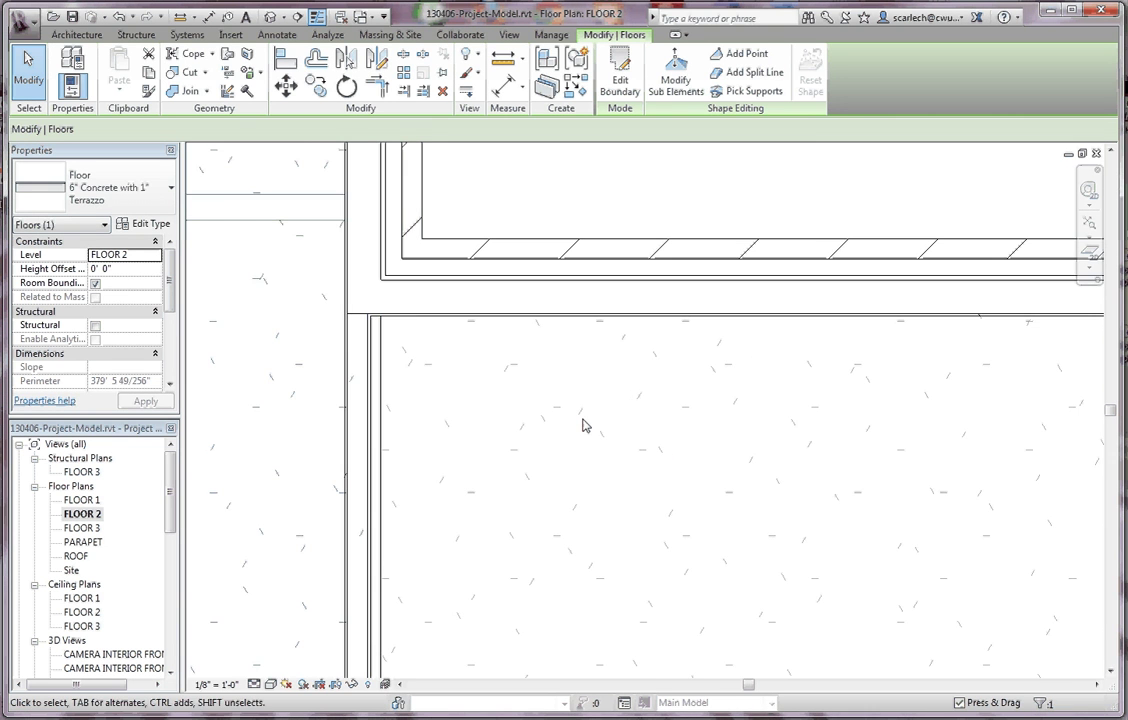
scroll(456, 282, down, 3)
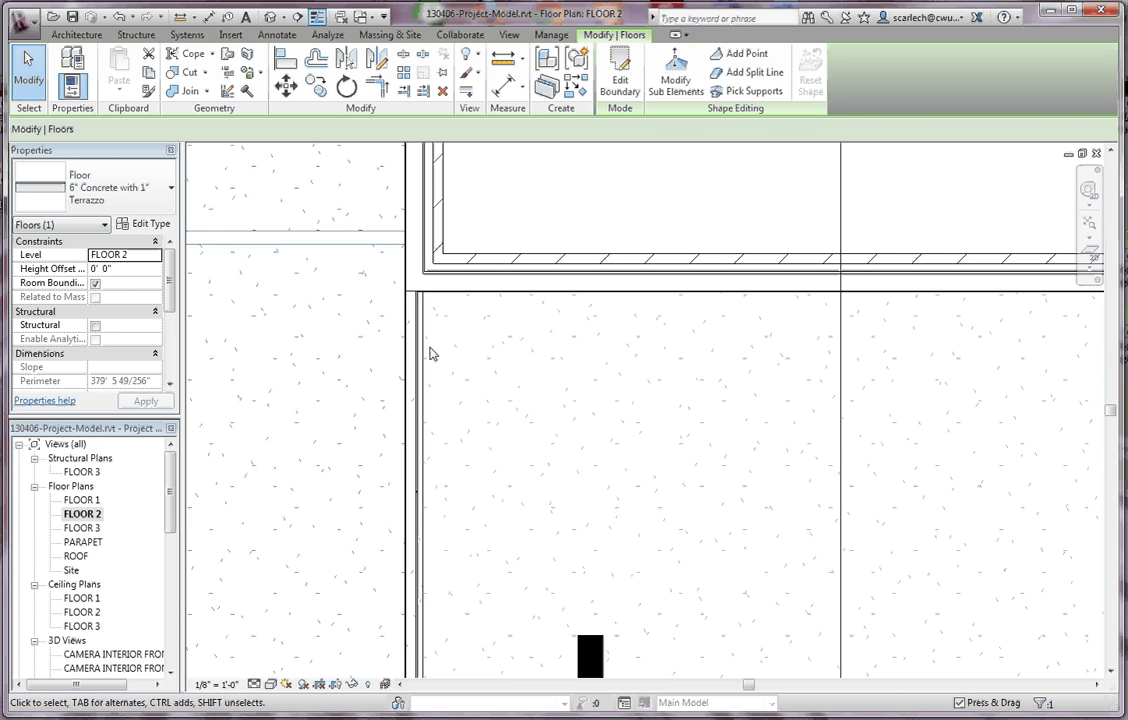
scroll(146, 589, down, 3)
double_click(72, 598)
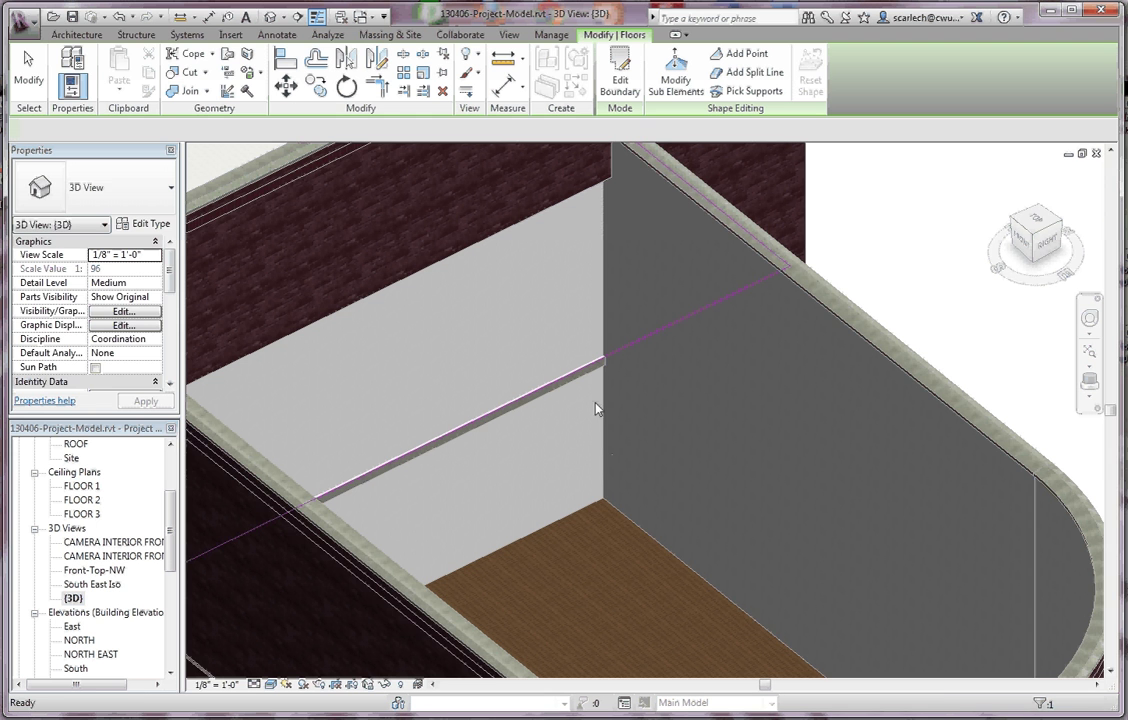
click(586, 381)
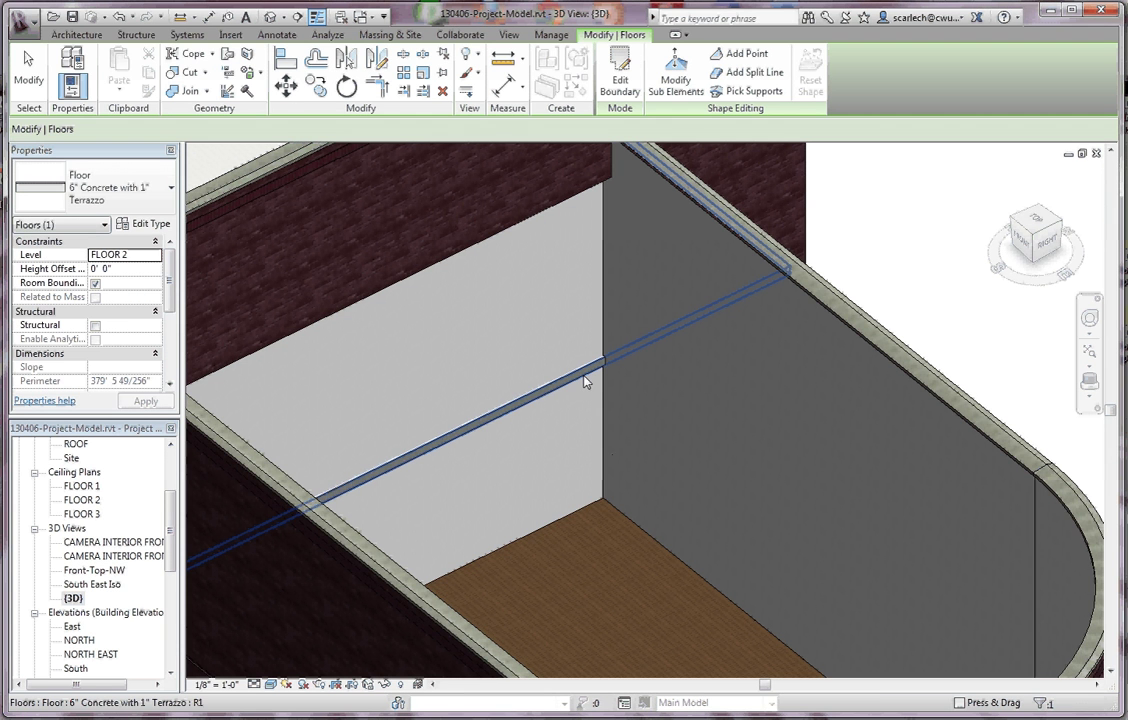
key(Escape)
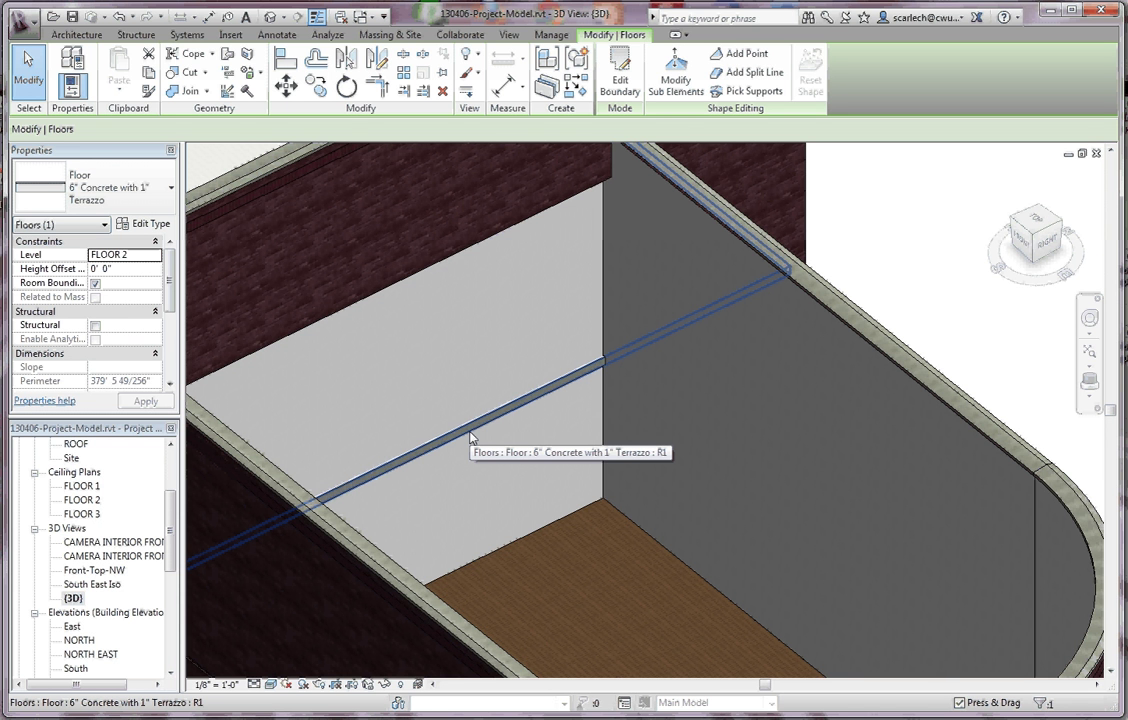
click(470, 437)
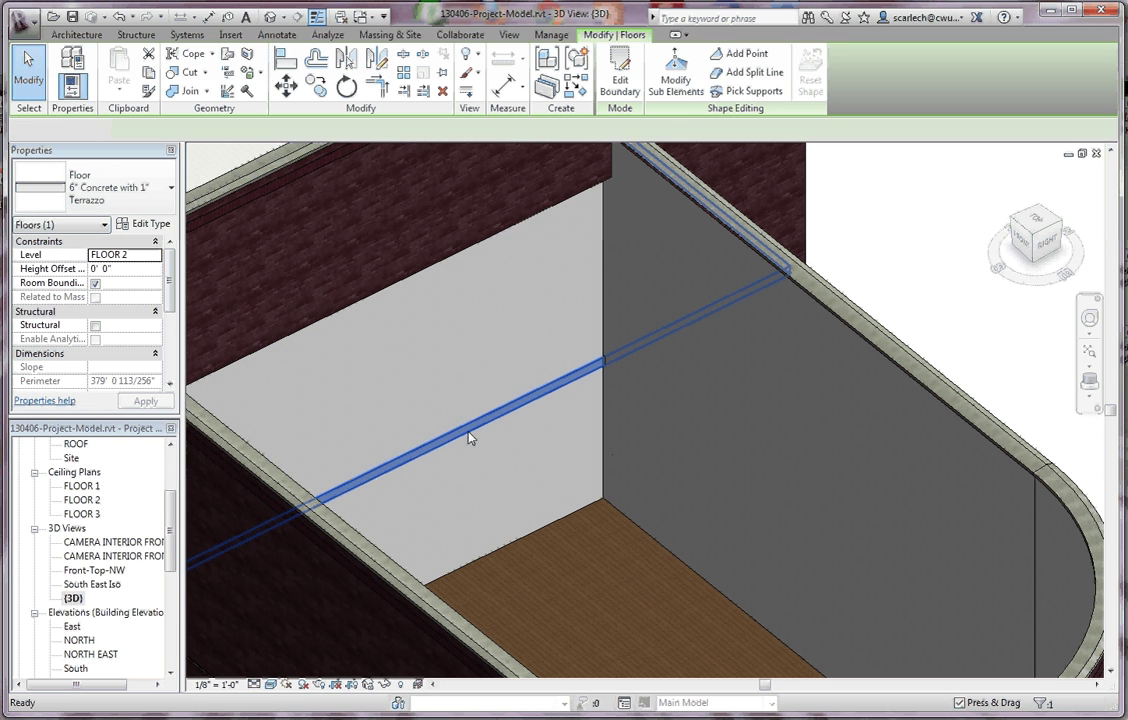
click(912, 192)
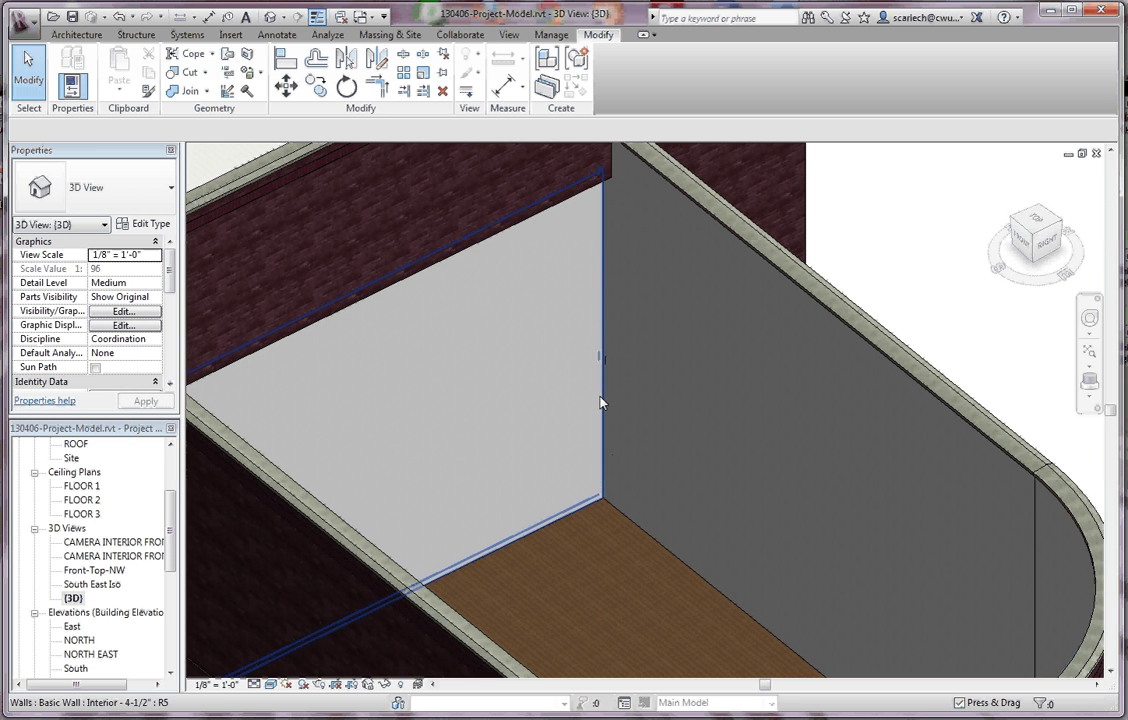
Step: Hide the Interior - 4-1/2" wall that fills the opening in the {3D} view
click(602, 318)
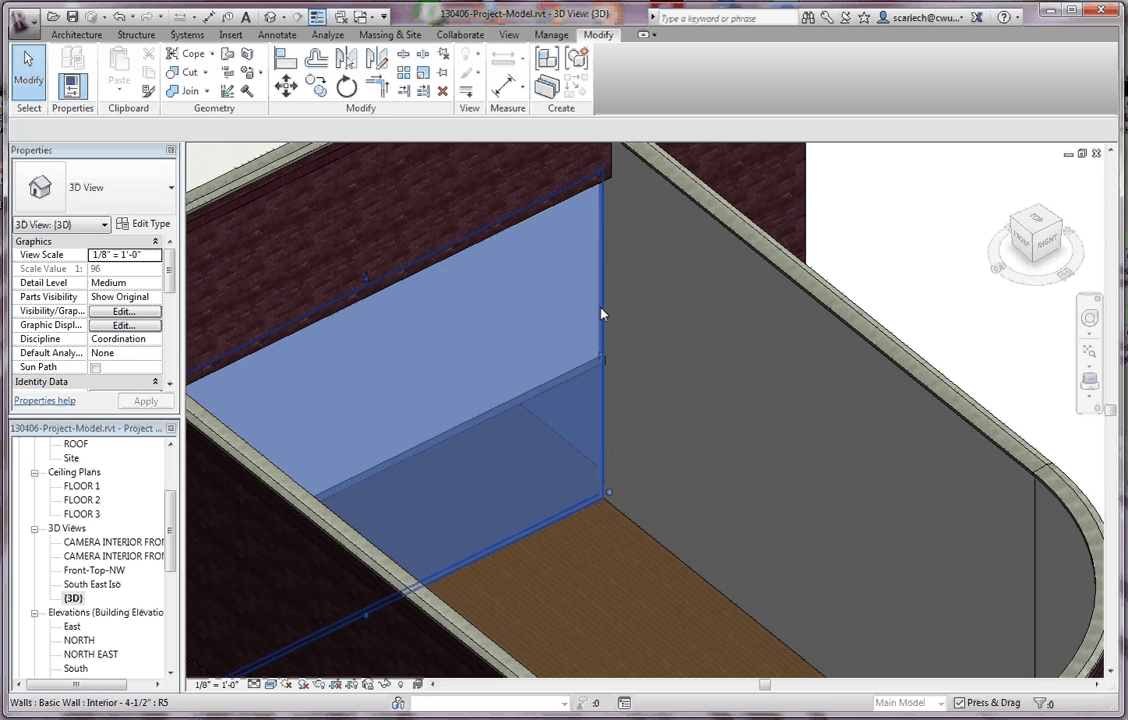
right_click(602, 318)
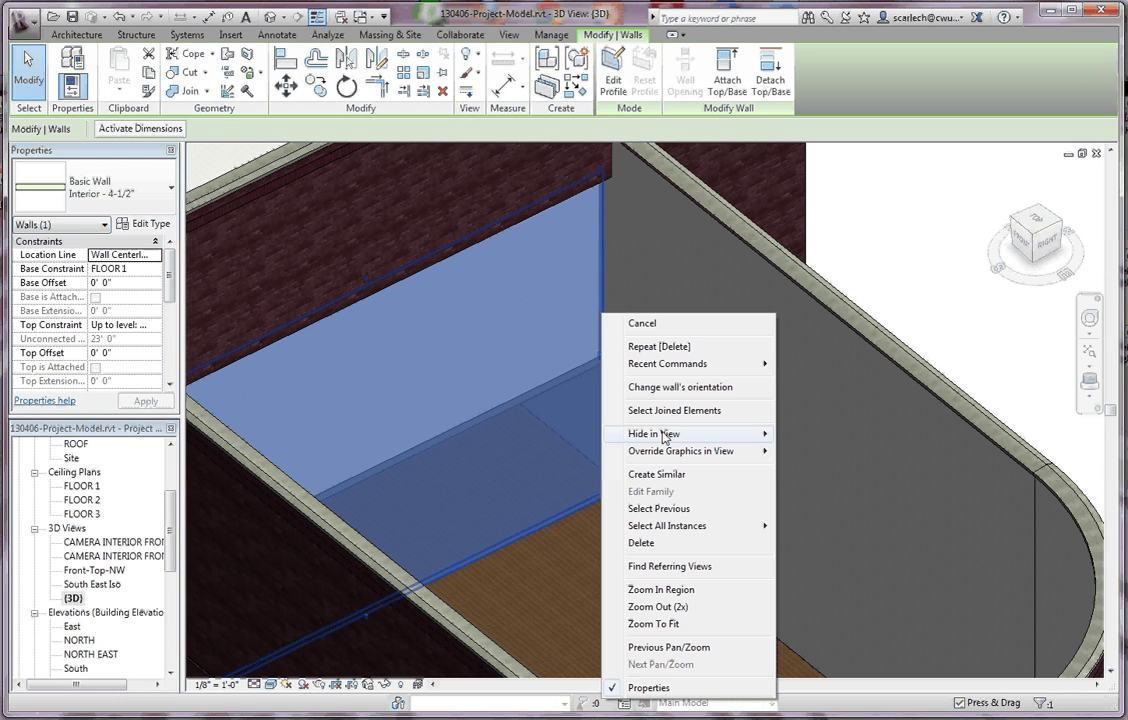
mouse_move(690, 433)
click(817, 434)
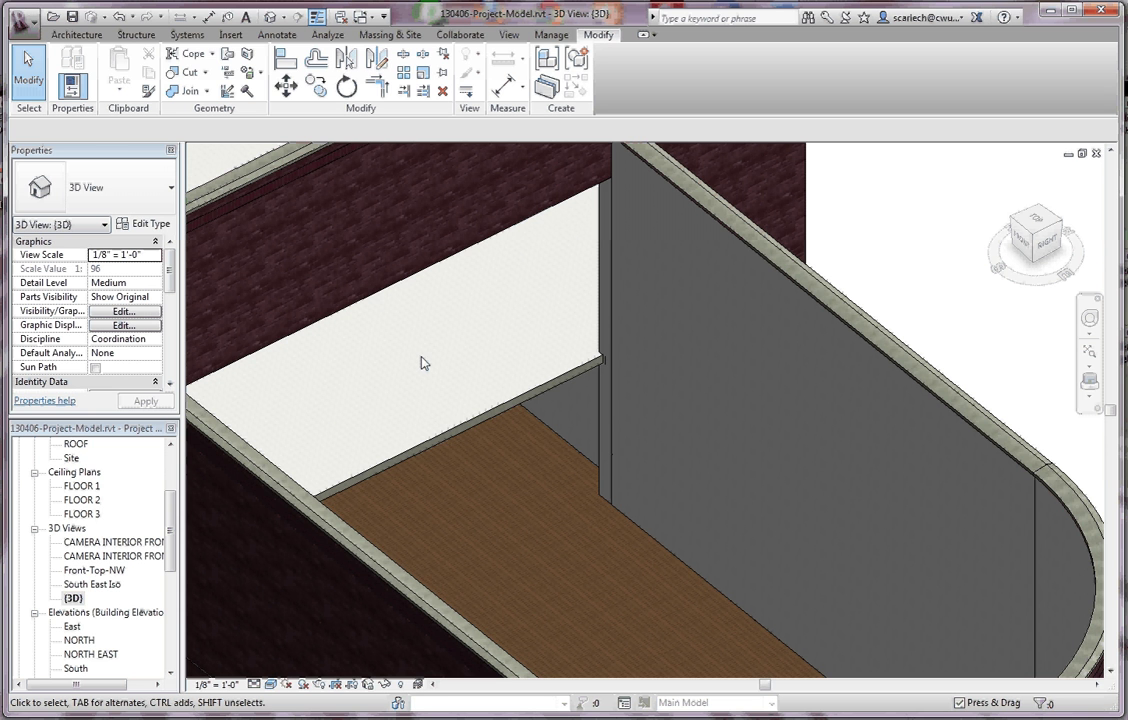
Step: Reveal the {3D} view's hidden elements, unhide the Basic Roof Generic - 12" over the curved side room, and exit reveal mode
click(401, 685)
scroll(486, 494, down, 5)
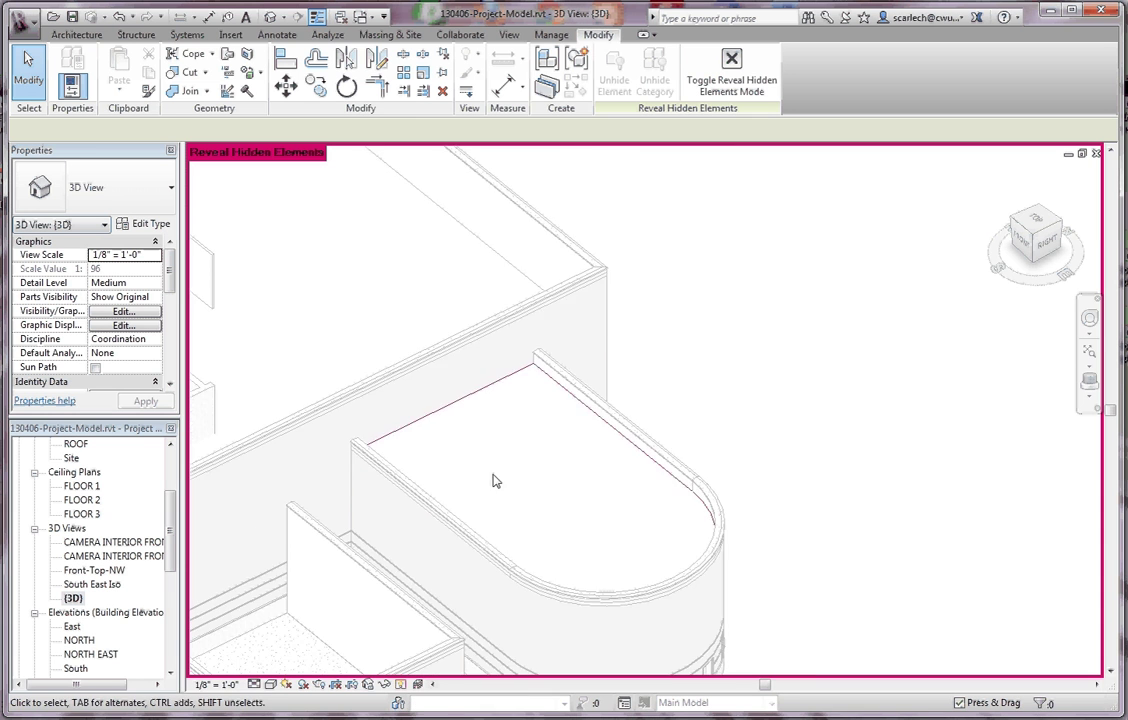
scroll(635, 454, down, 4)
scroll(635, 454, up, 2)
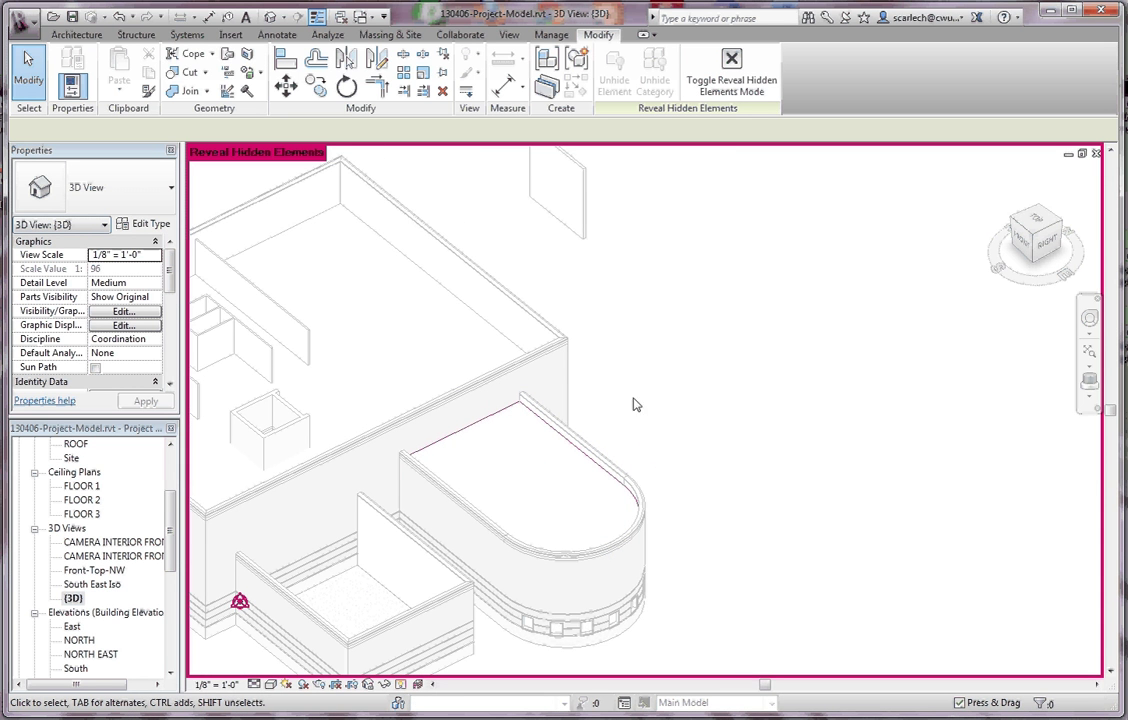
scroll(584, 428, down, 2)
scroll(522, 432, up, 3)
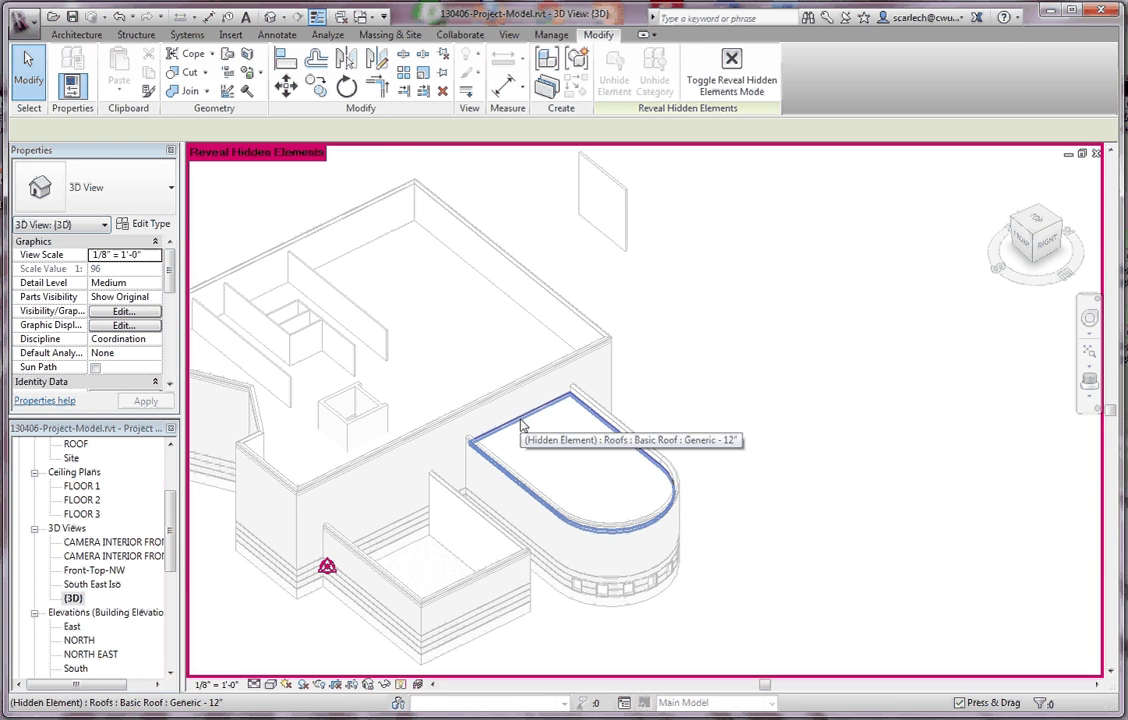
right_click(521, 426)
mouse_move(615, 508)
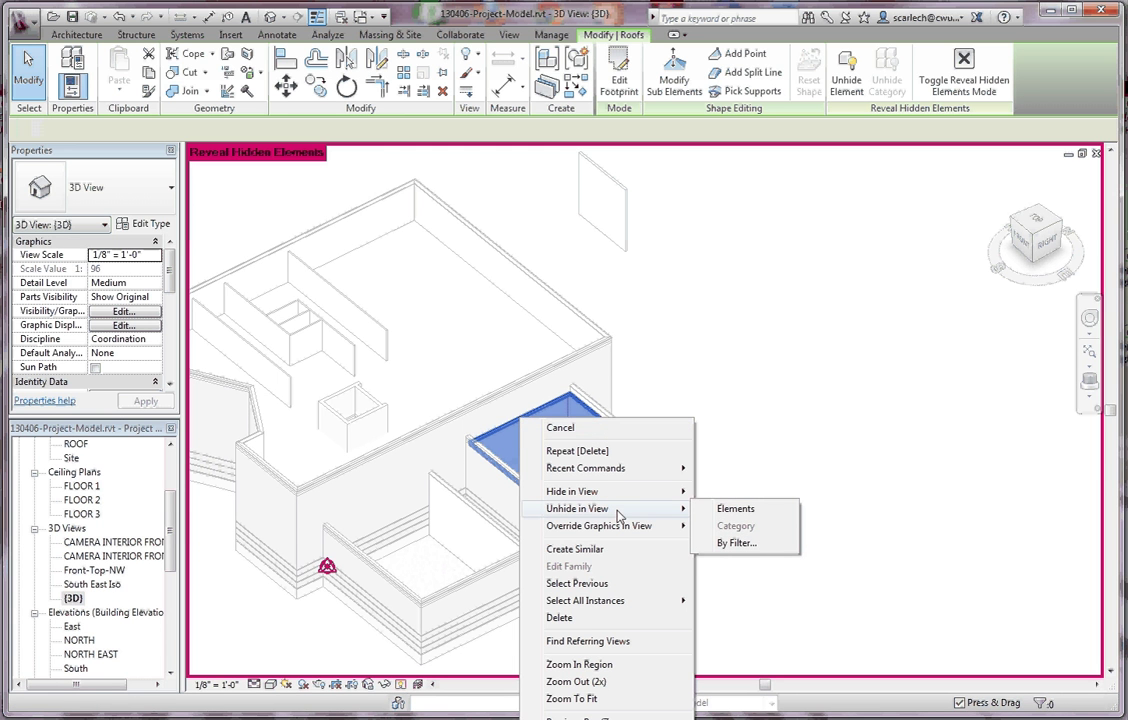
click(734, 510)
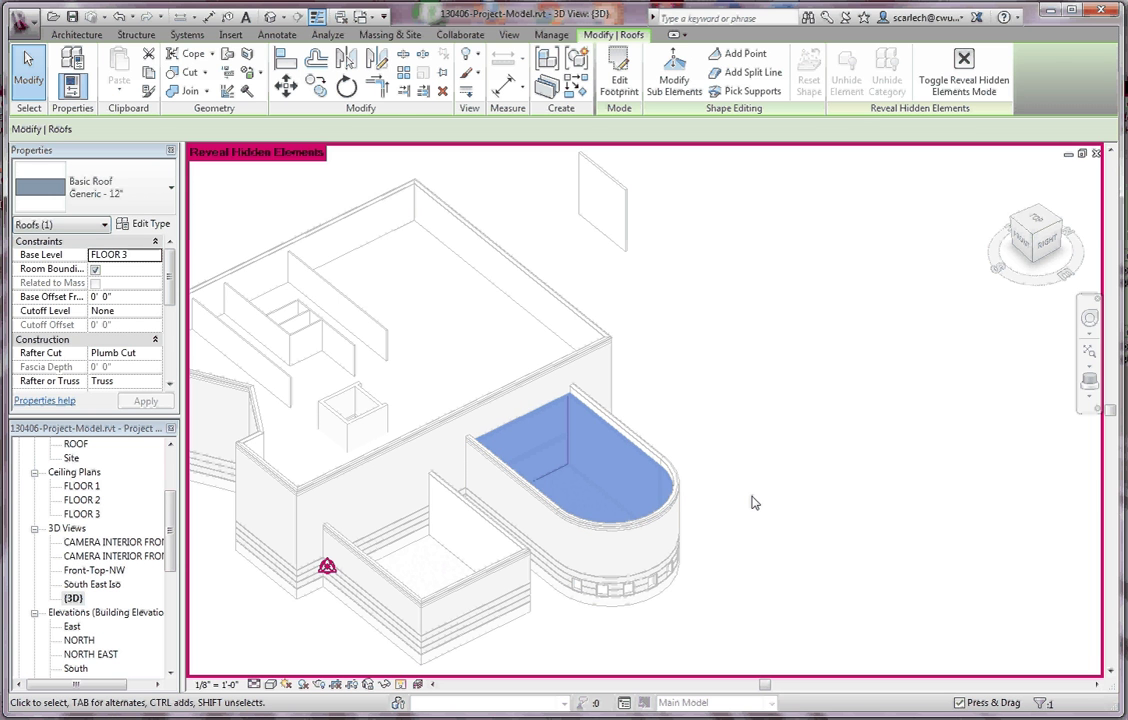
key(Escape)
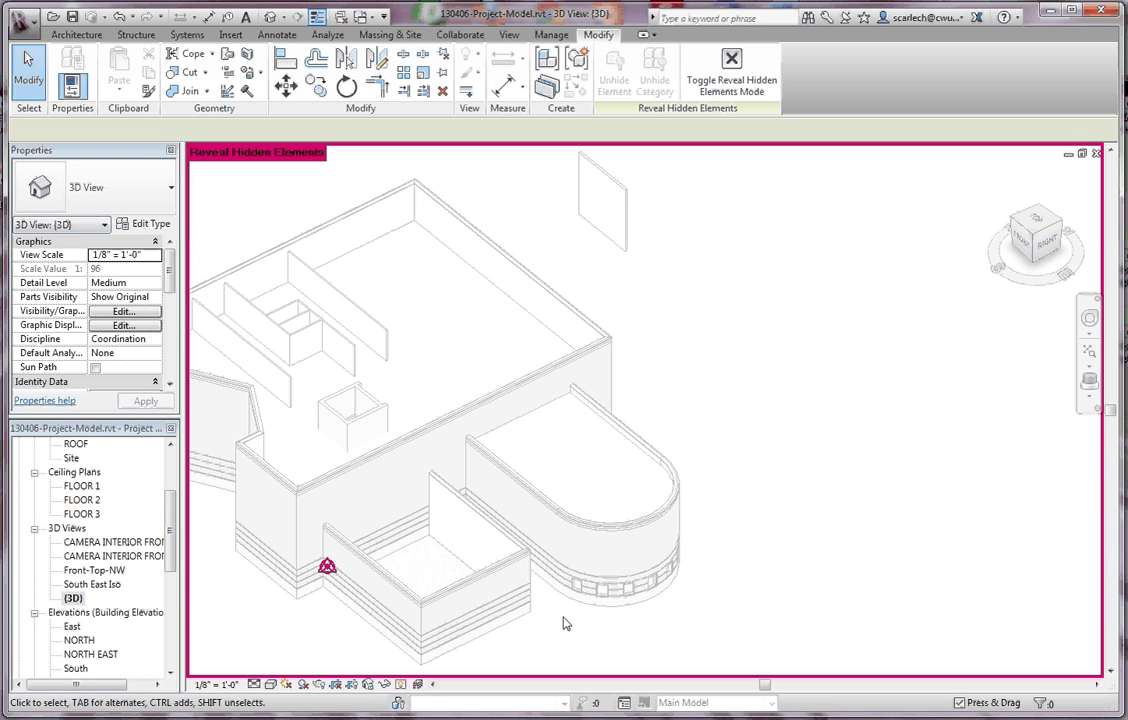
click(401, 685)
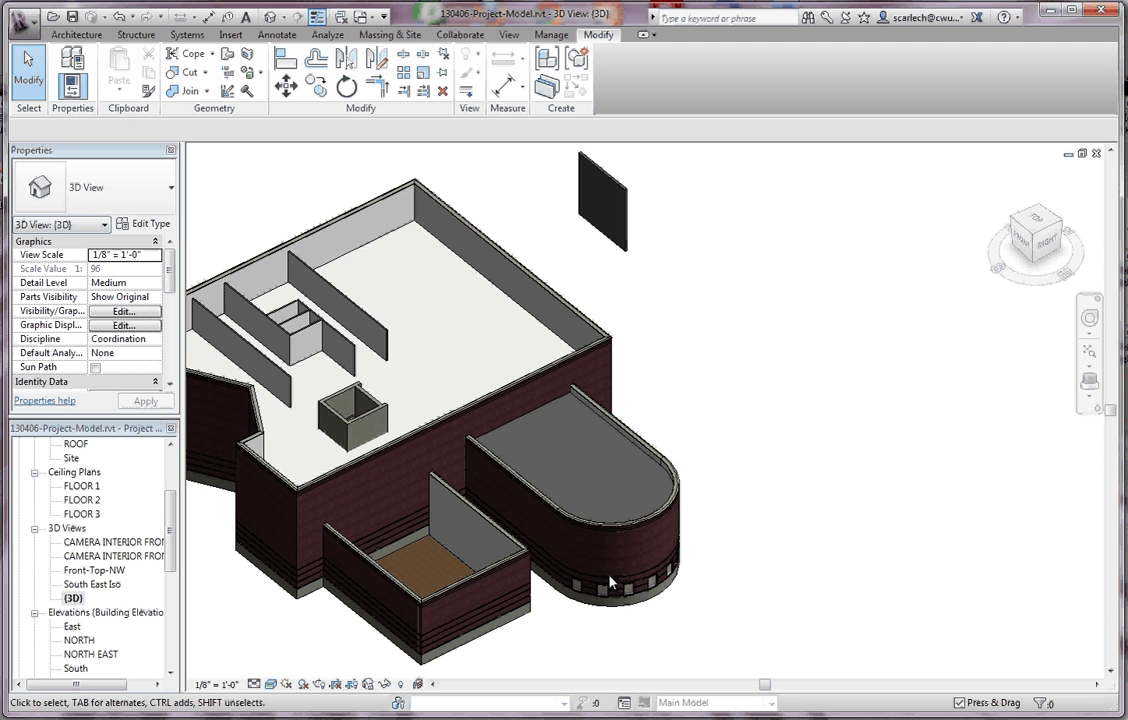
Step: Open the FLOOR 1 plan and place a camera inside the curved side room, aimed at the wall shared with the main building
scroll(150, 550, up, 4)
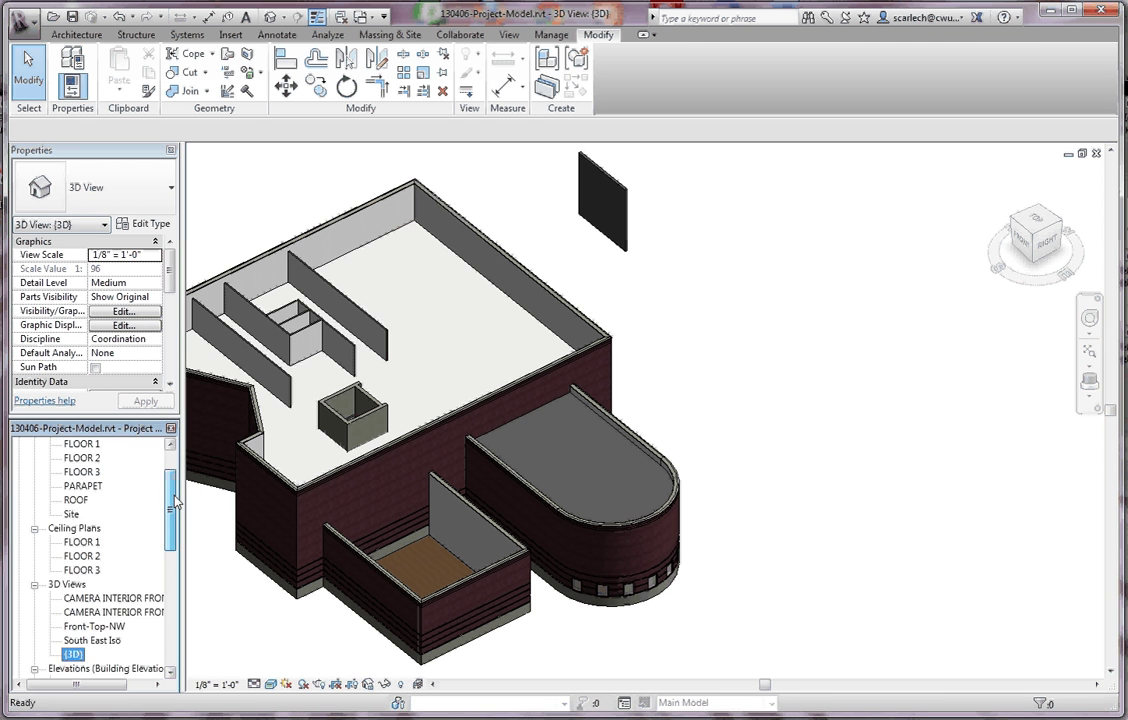
double_click(81, 499)
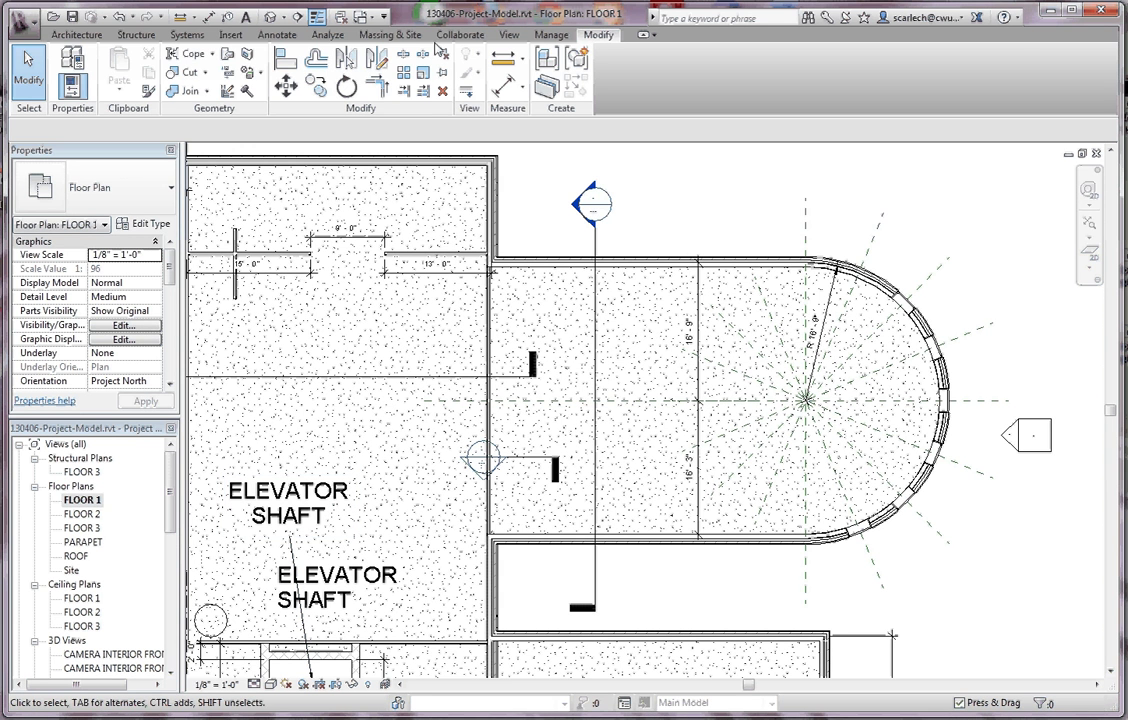
click(509, 34)
click(449, 88)
click(470, 149)
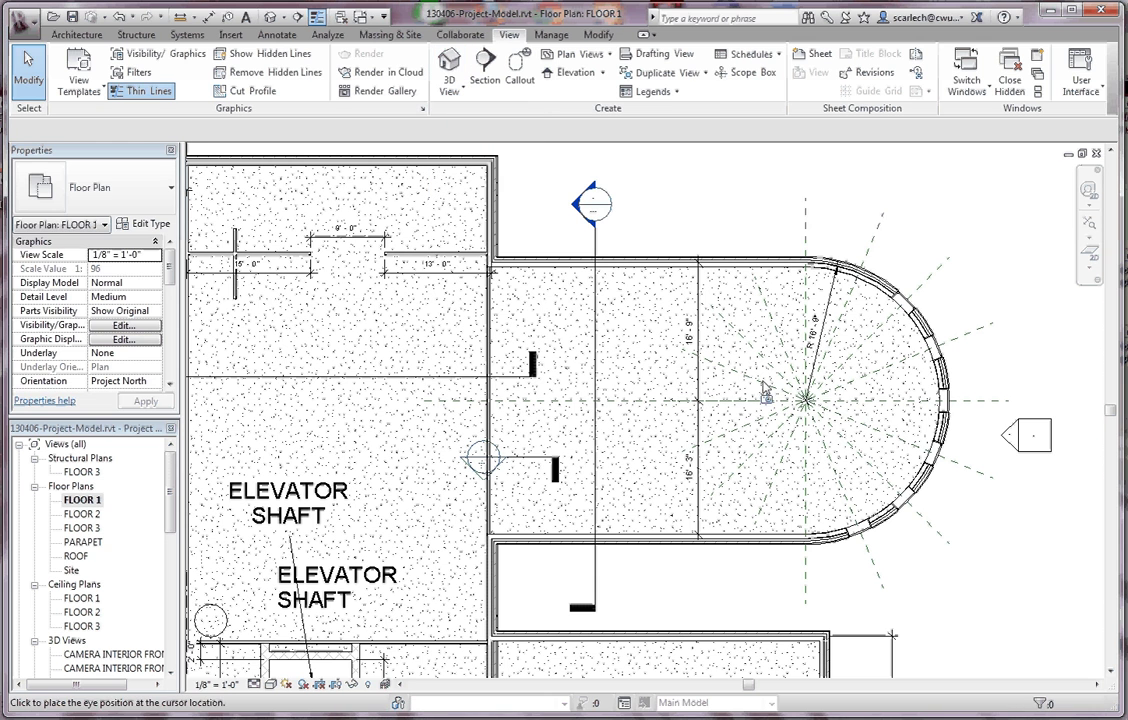
click(765, 323)
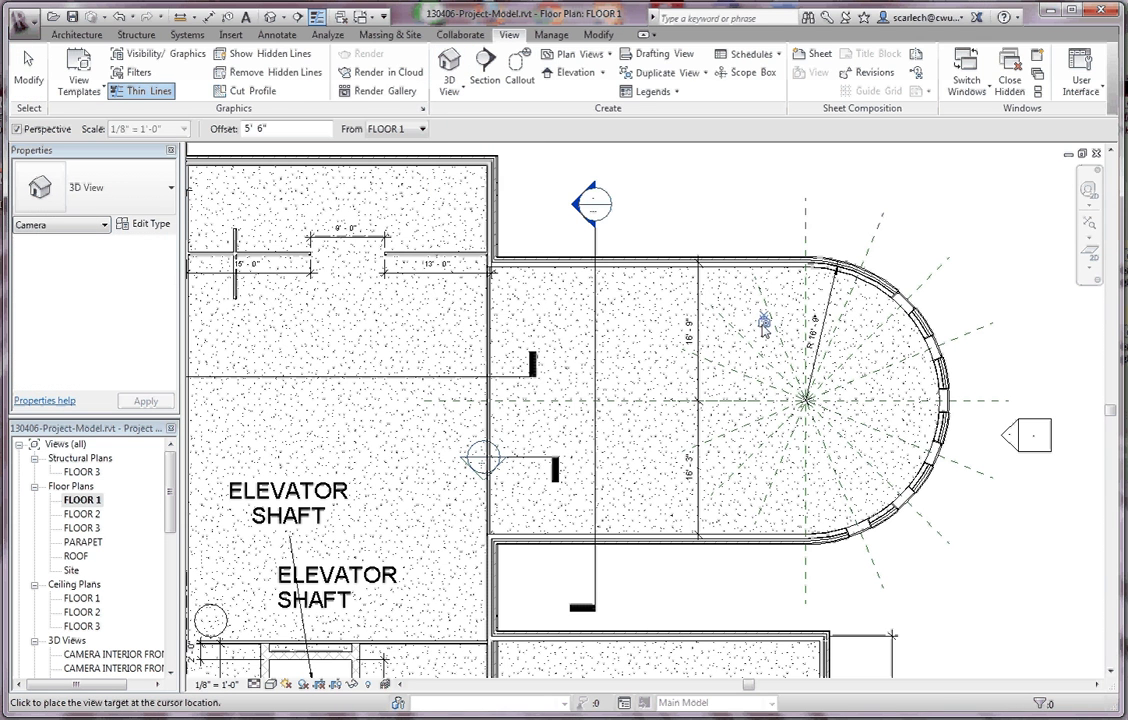
click(385, 436)
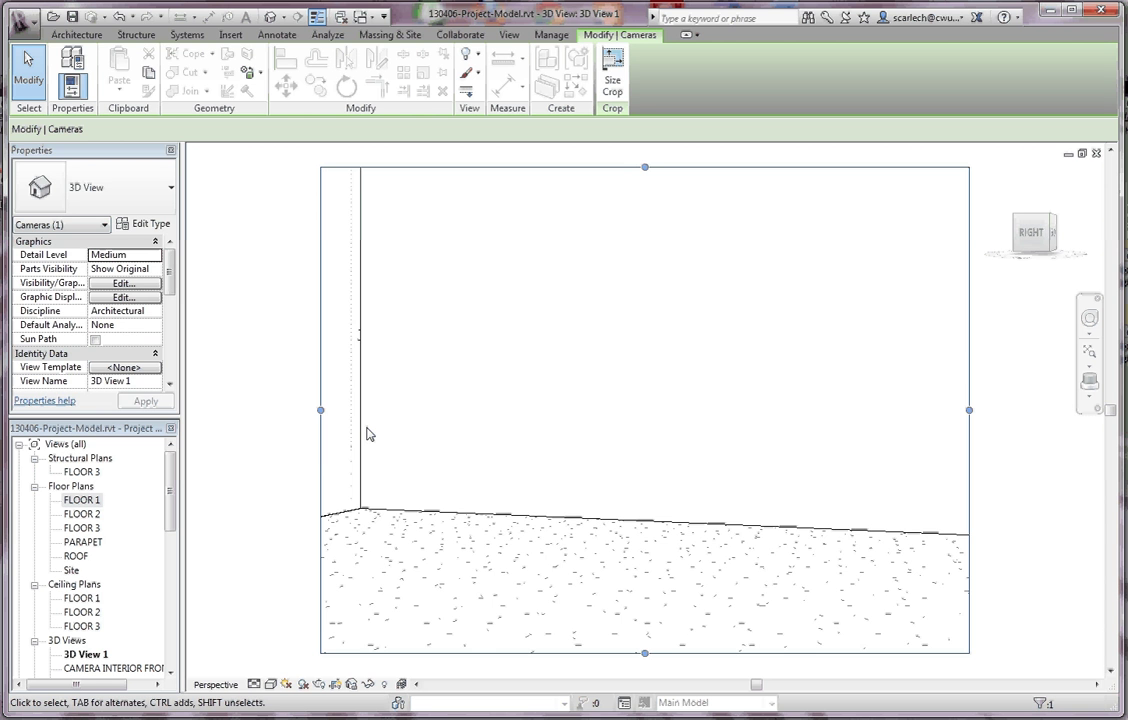
Step: Enlarge the new camera view's crop region to the right, upward and to the left to show the whole end wall and ceiling
scroll(390, 420, down, 5)
drag(541, 403, 669, 404)
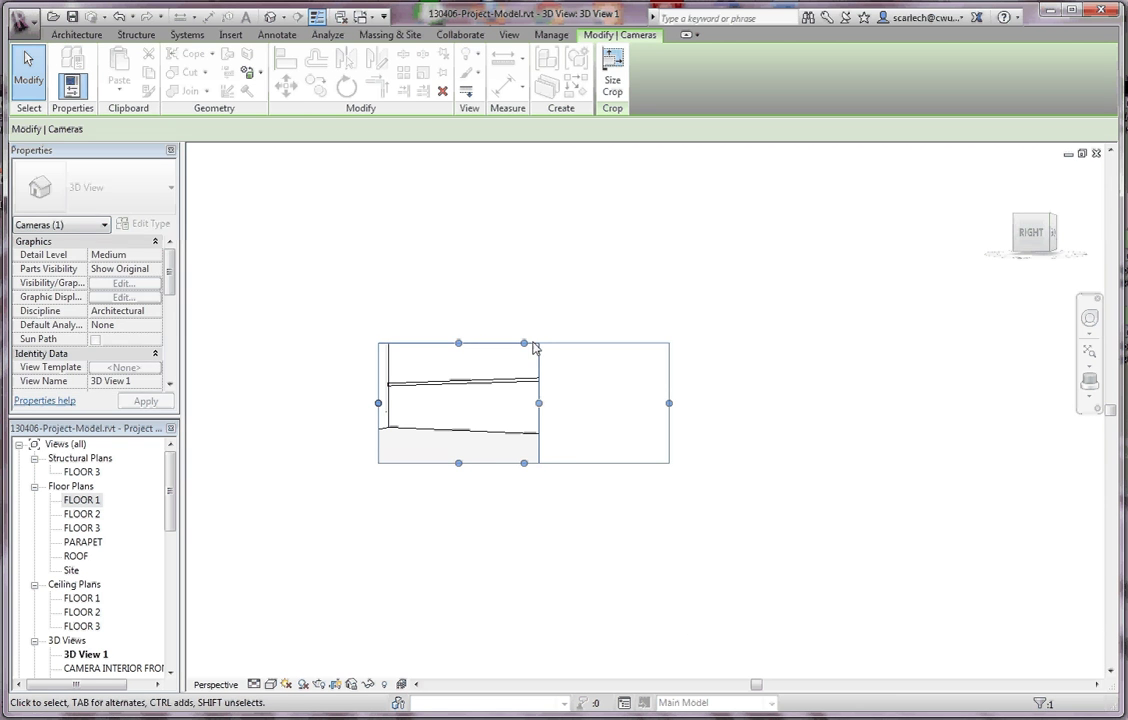
drag(524, 344, 524, 235)
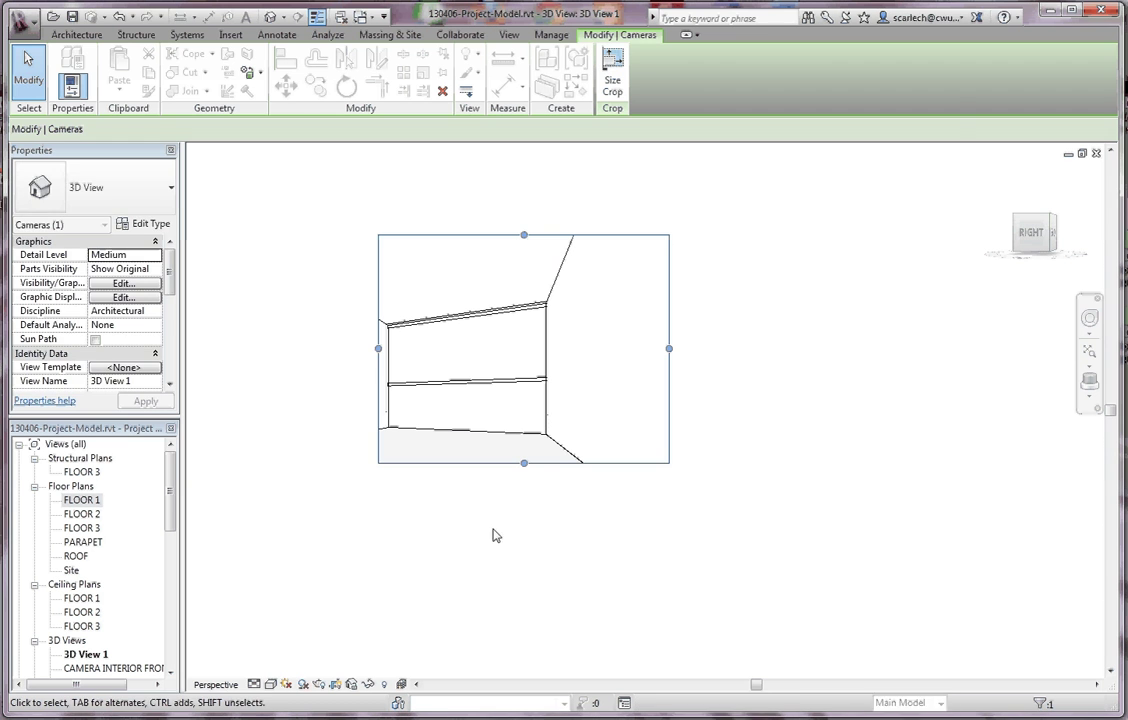
drag(377, 349, 310, 350)
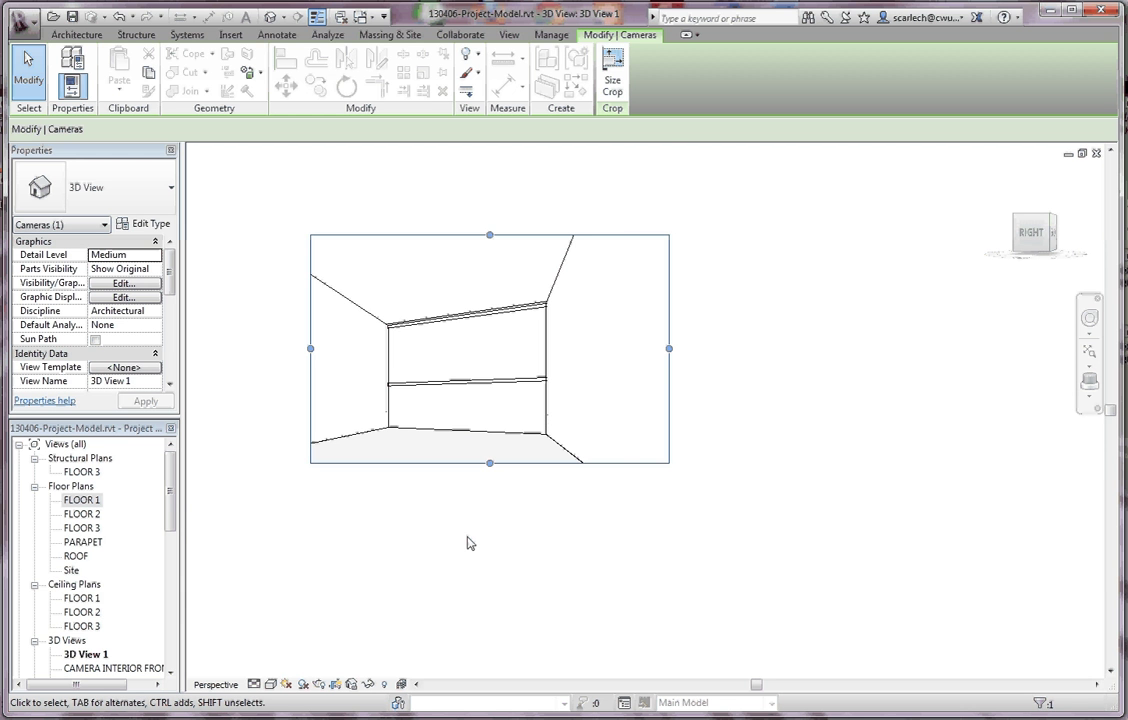
Step: Examine the end wall's vertical edges and the floor and roof edges above it in the camera view
scroll(437, 392, up, 3)
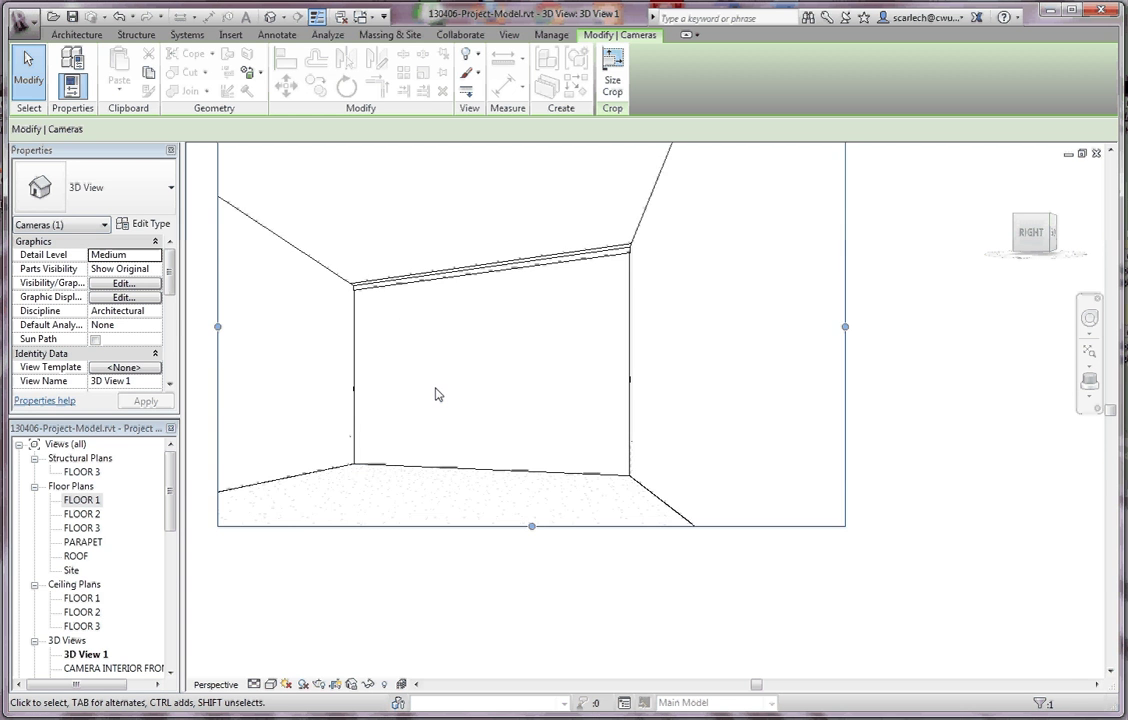
scroll(435, 396, up, 1)
scroll(433, 395, down, 5)
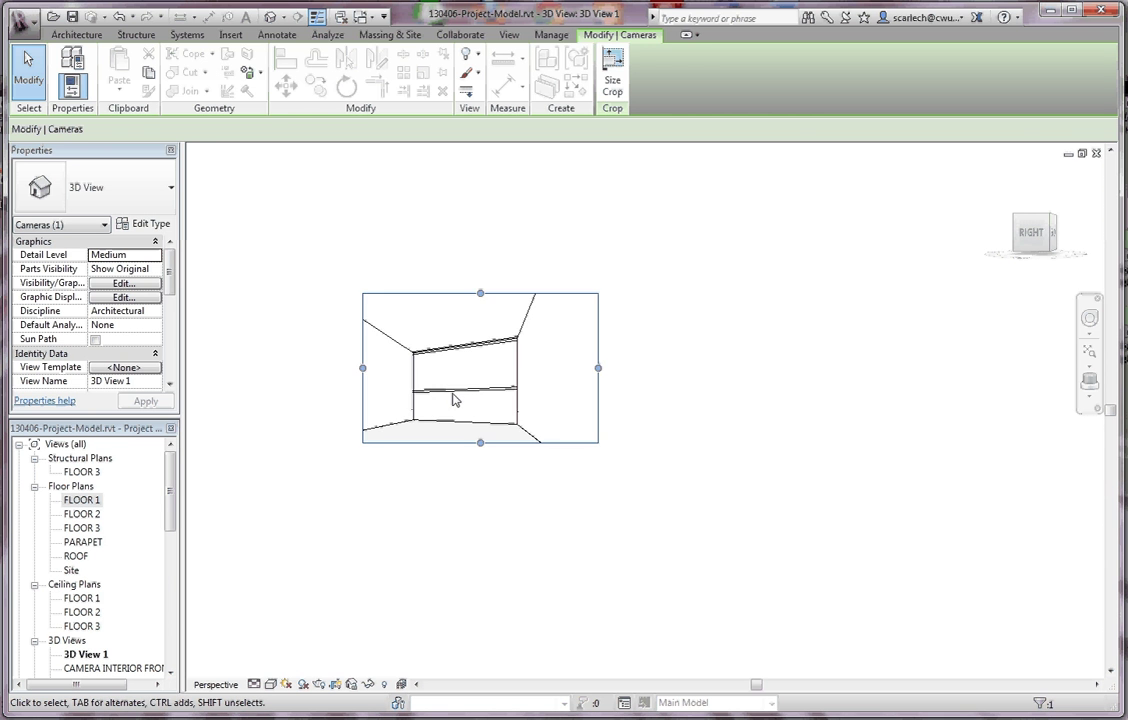
scroll(453, 396, up, 2)
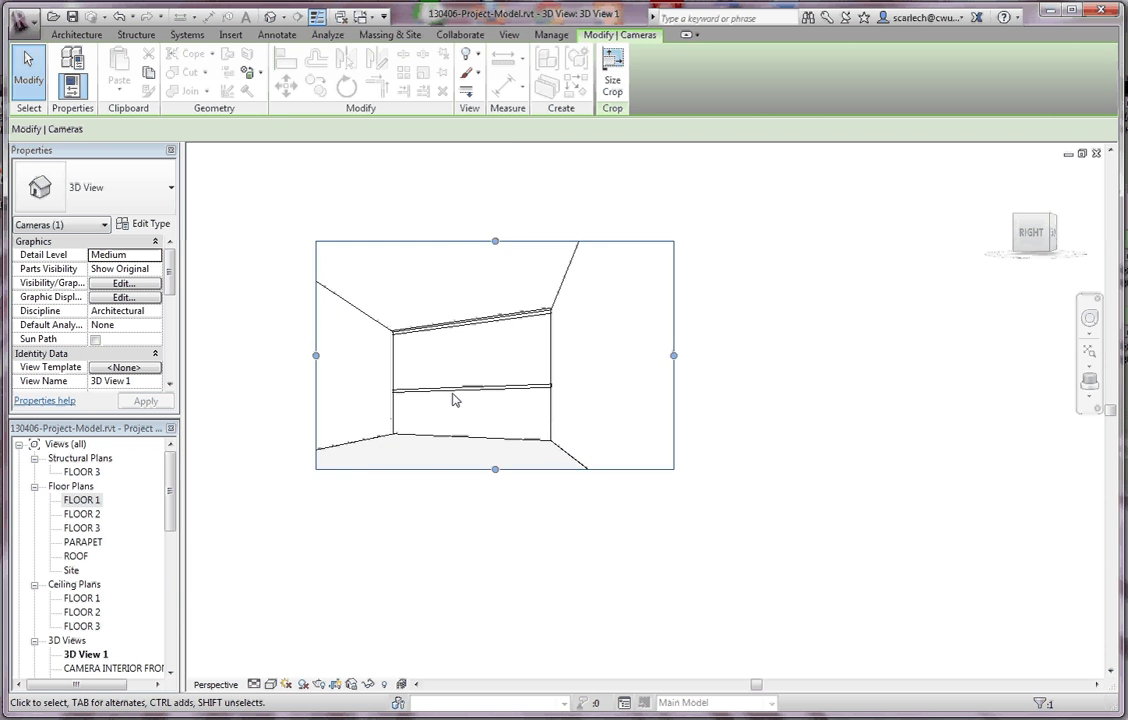
scroll(453, 400, up, 1)
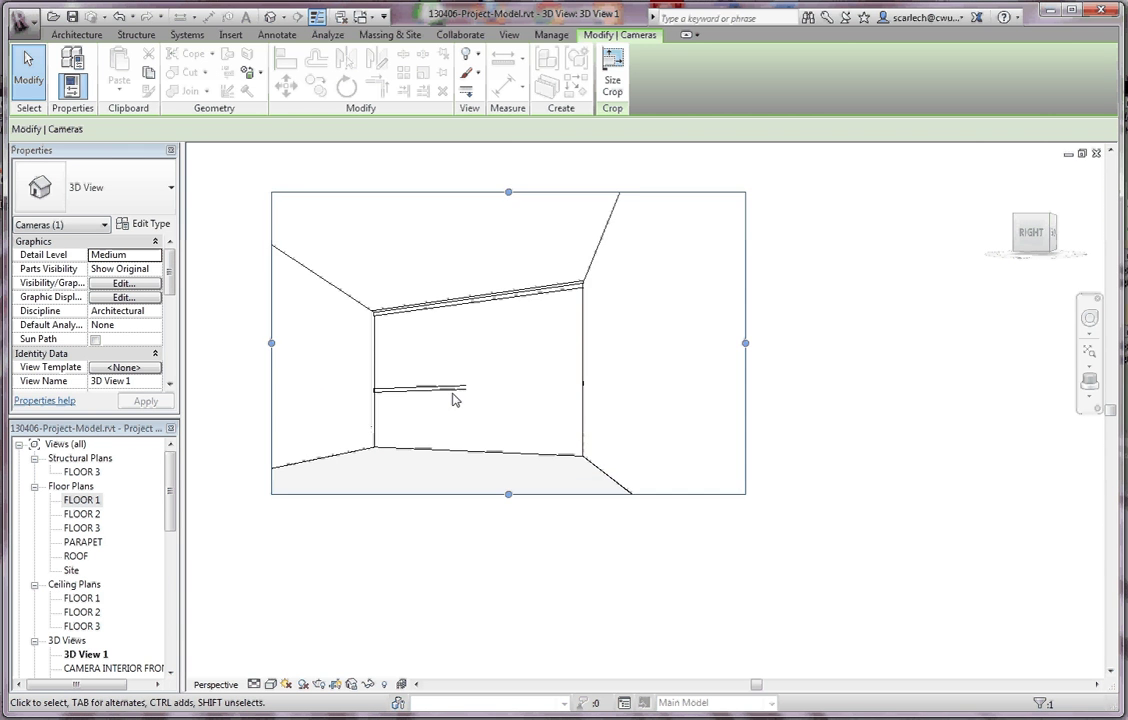
scroll(453, 398, up, 1)
scroll(360, 398, up, 3)
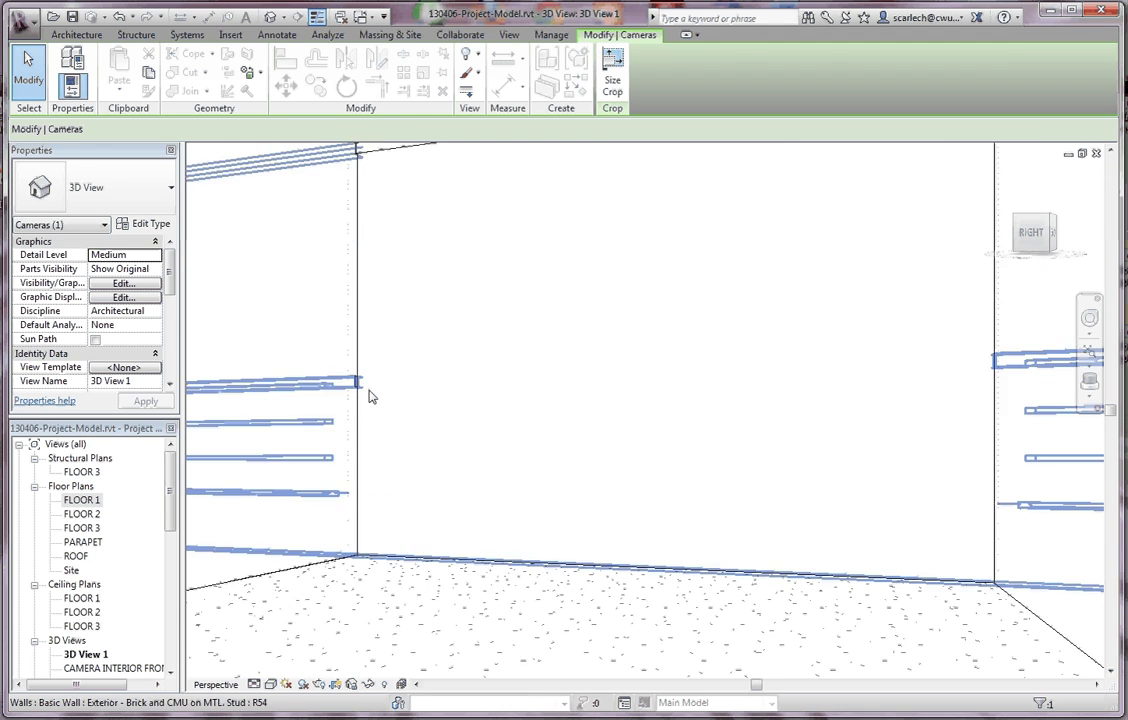
scroll(369, 396, up, 3)
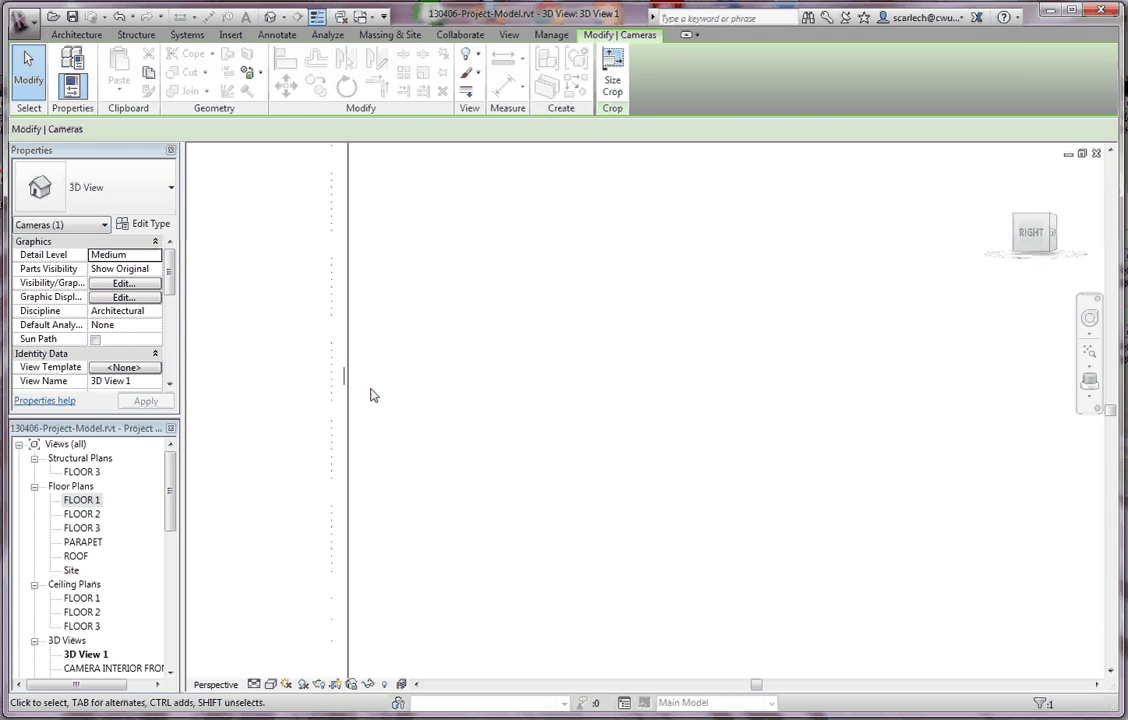
scroll(372, 394, down, 3)
scroll(380, 397, up, 3)
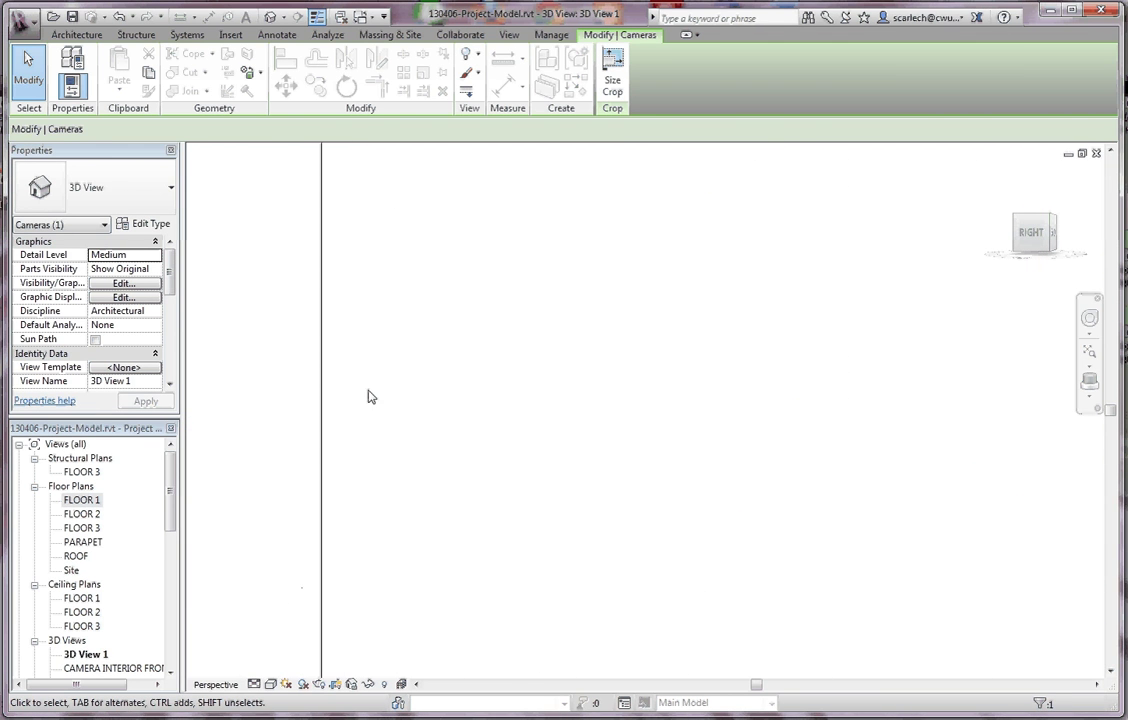
scroll(370, 396, down, 4)
scroll(428, 297, up, 3)
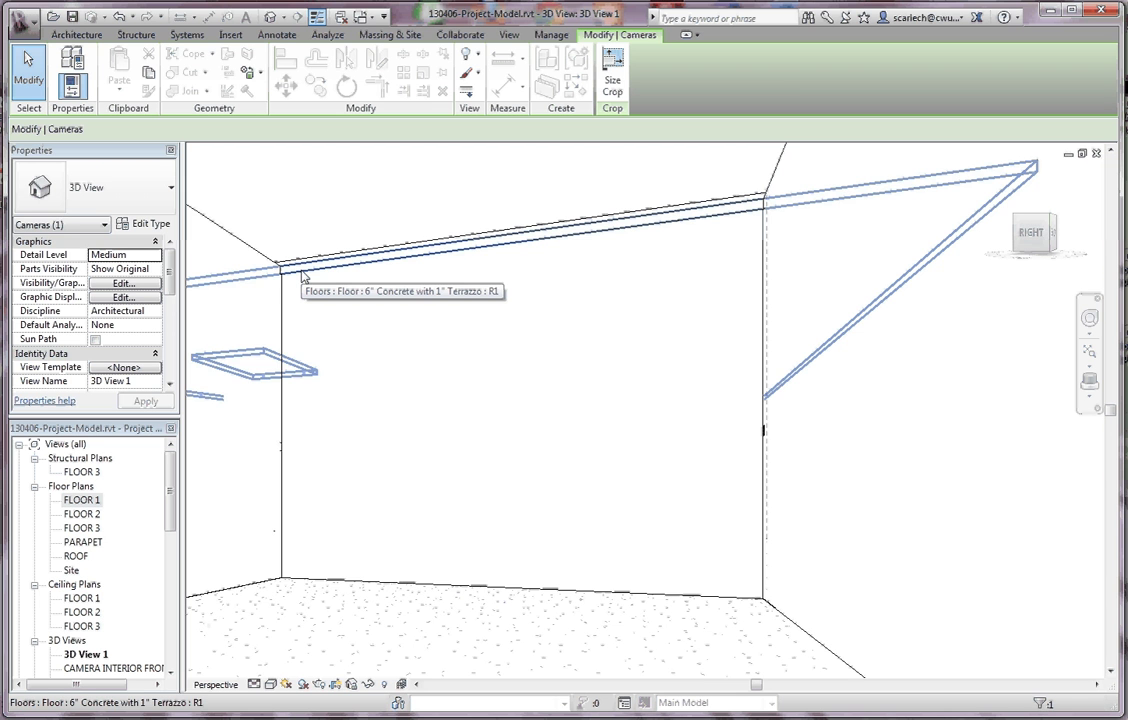
scroll(536, 282, down, 3)
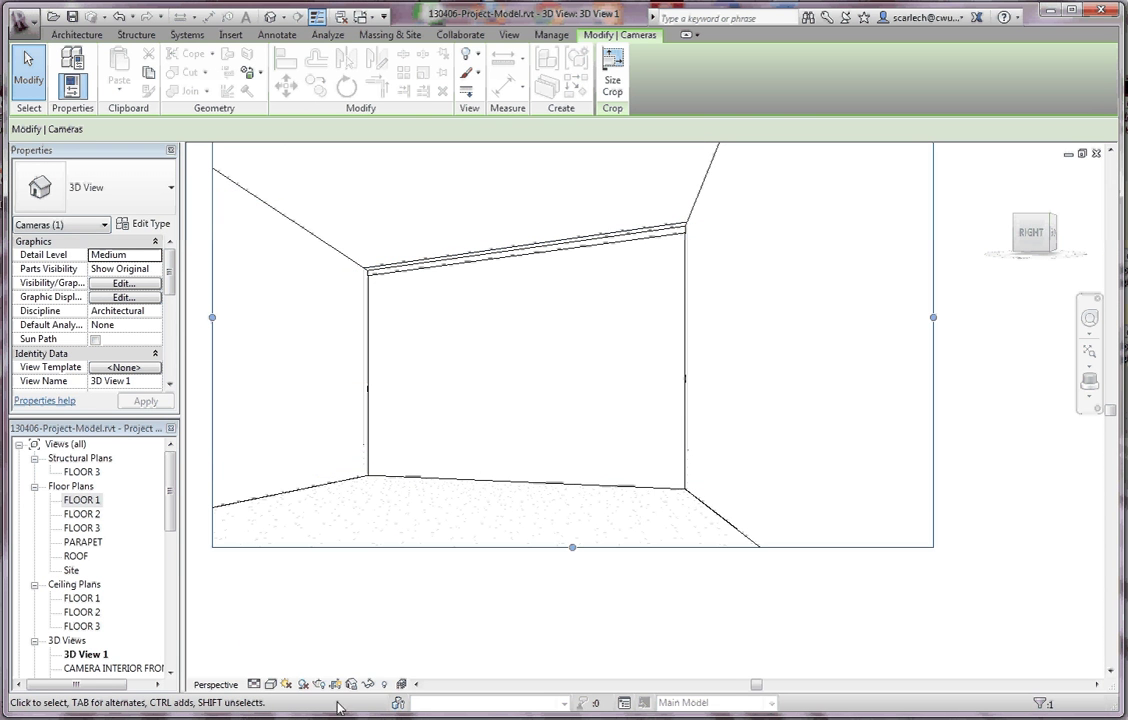
Step: Check the camera view for hidden elements and identify the end wall's type
click(386, 684)
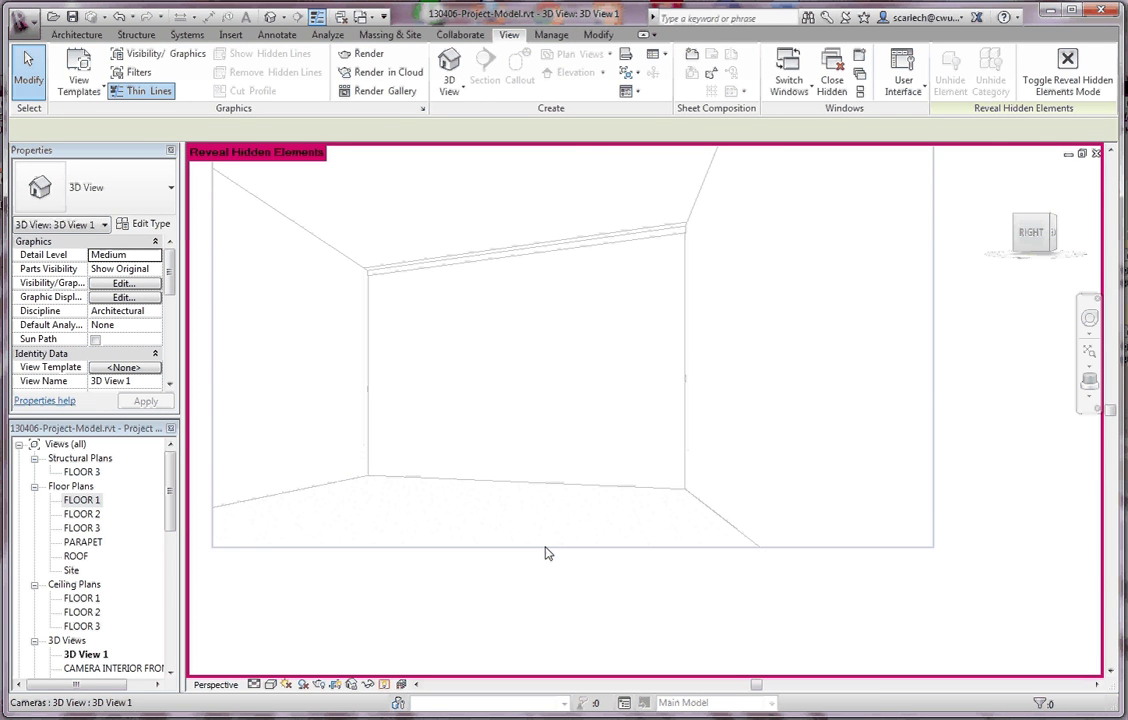
scroll(503, 533, up, 2)
scroll(504, 531, down, 3)
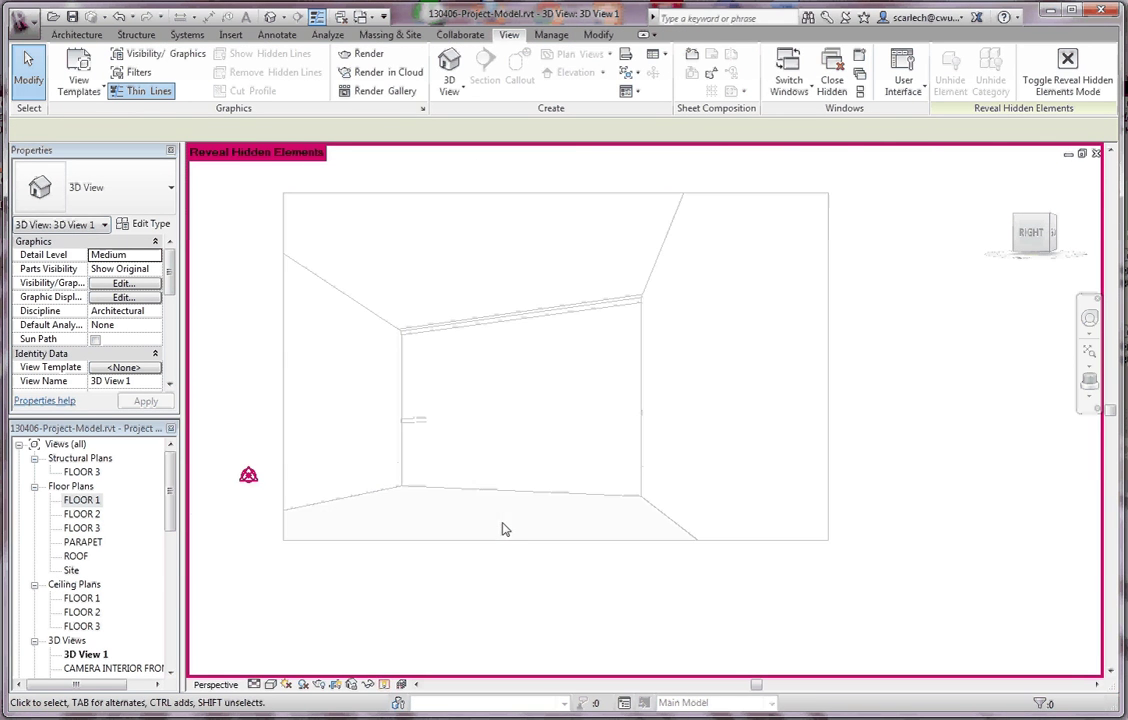
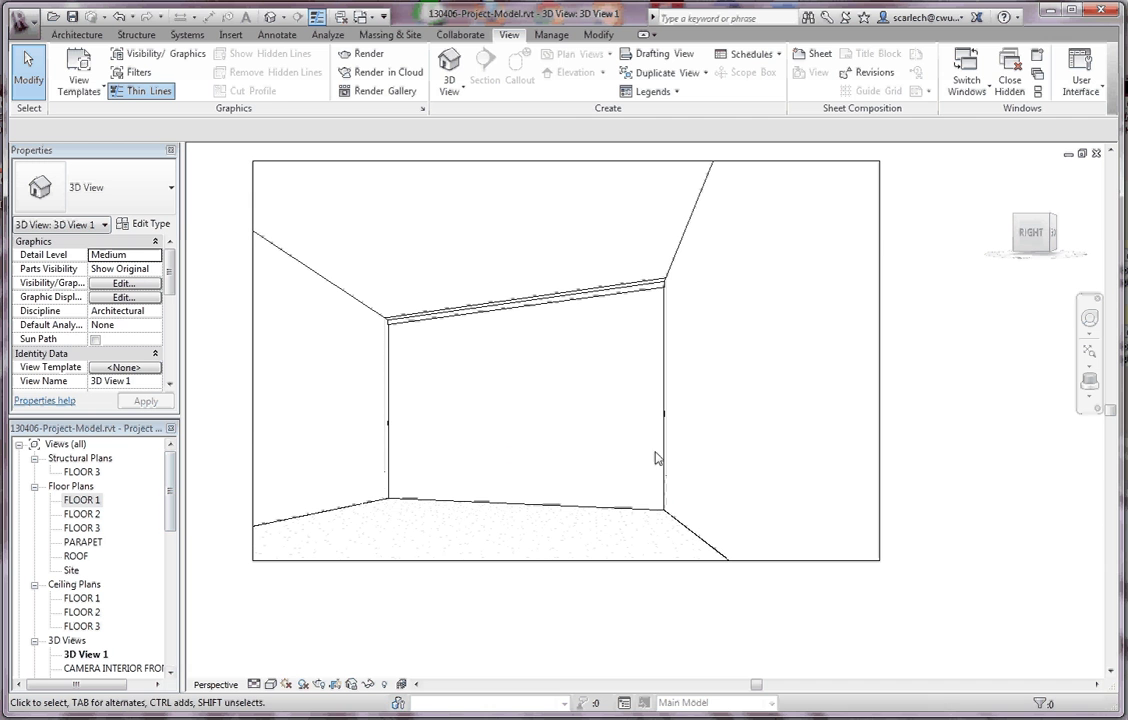
click(668, 450)
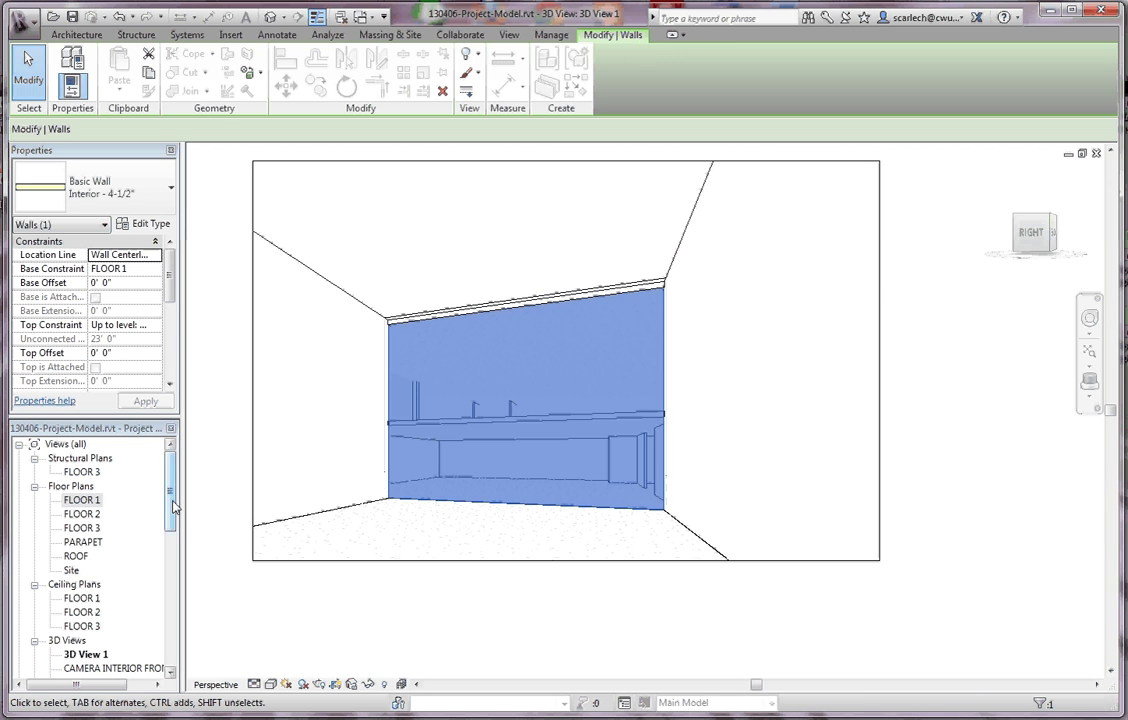
key(Escape)
Step: Open the SIDE ROOM VIEW WEST building section at the side room opening
drag(172, 507, 170, 600)
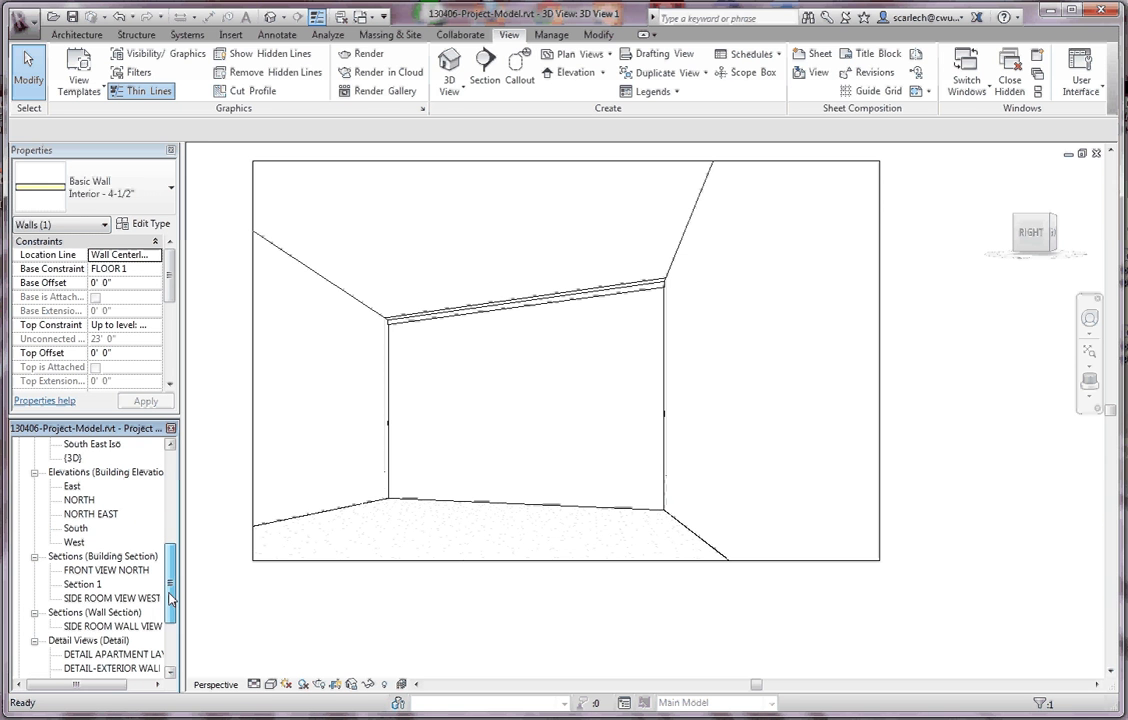
double_click(100, 598)
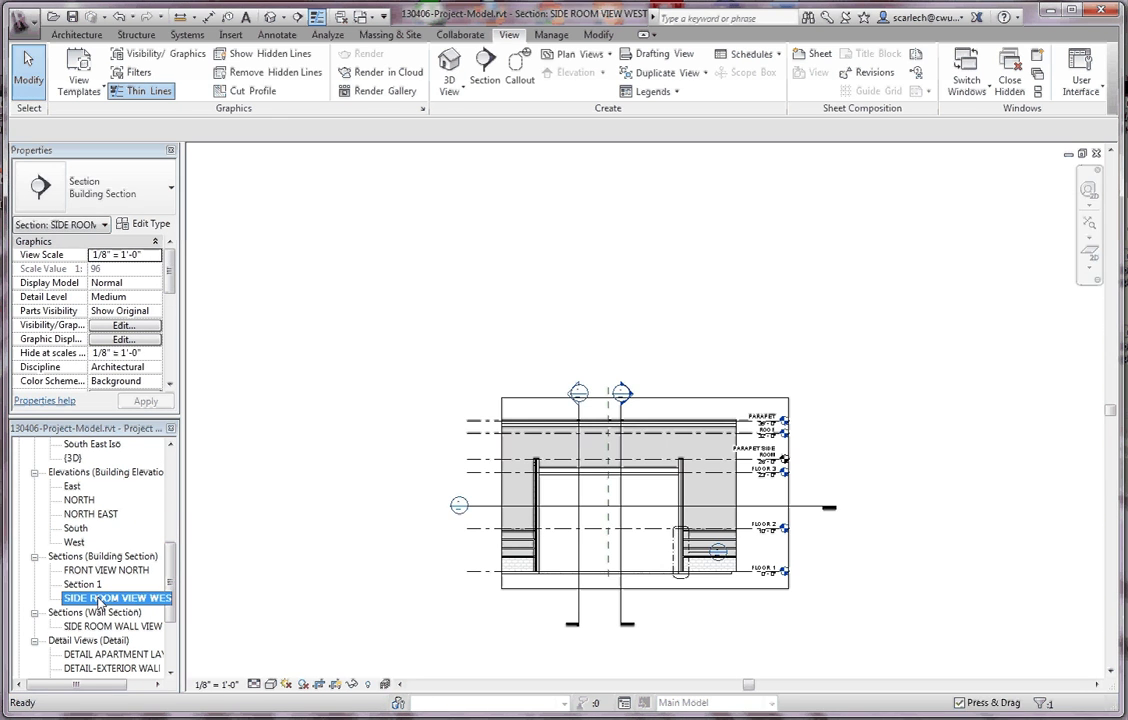
scroll(664, 526, up, 5)
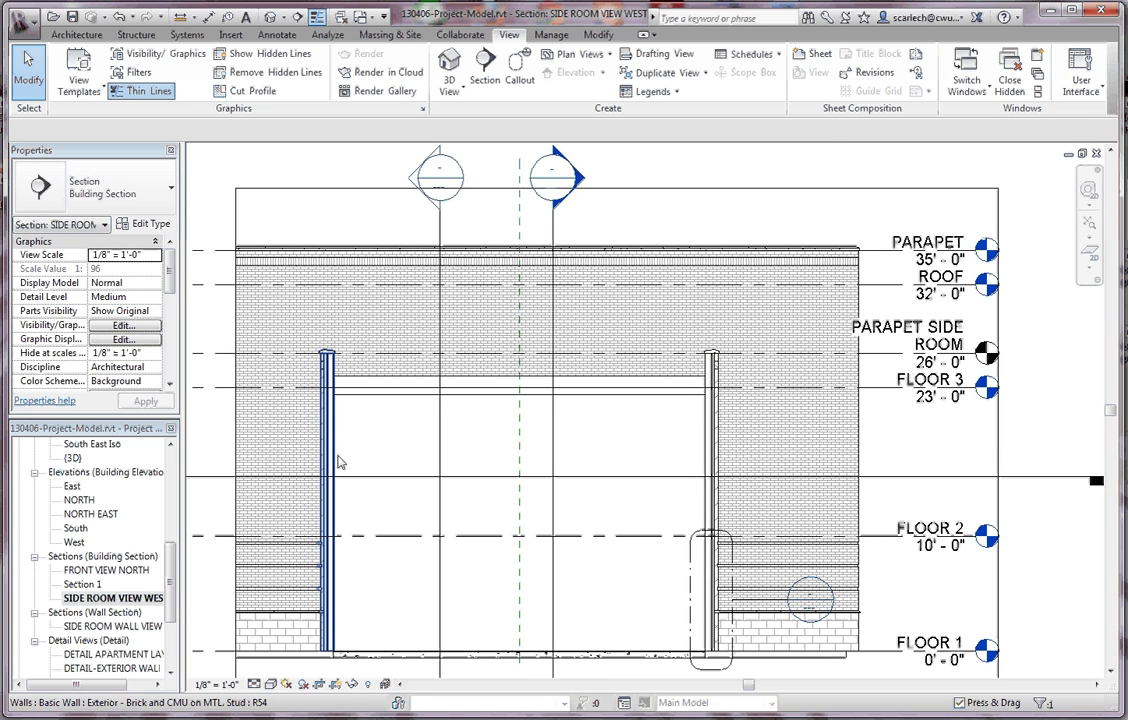
drag(381, 432, 281, 354)
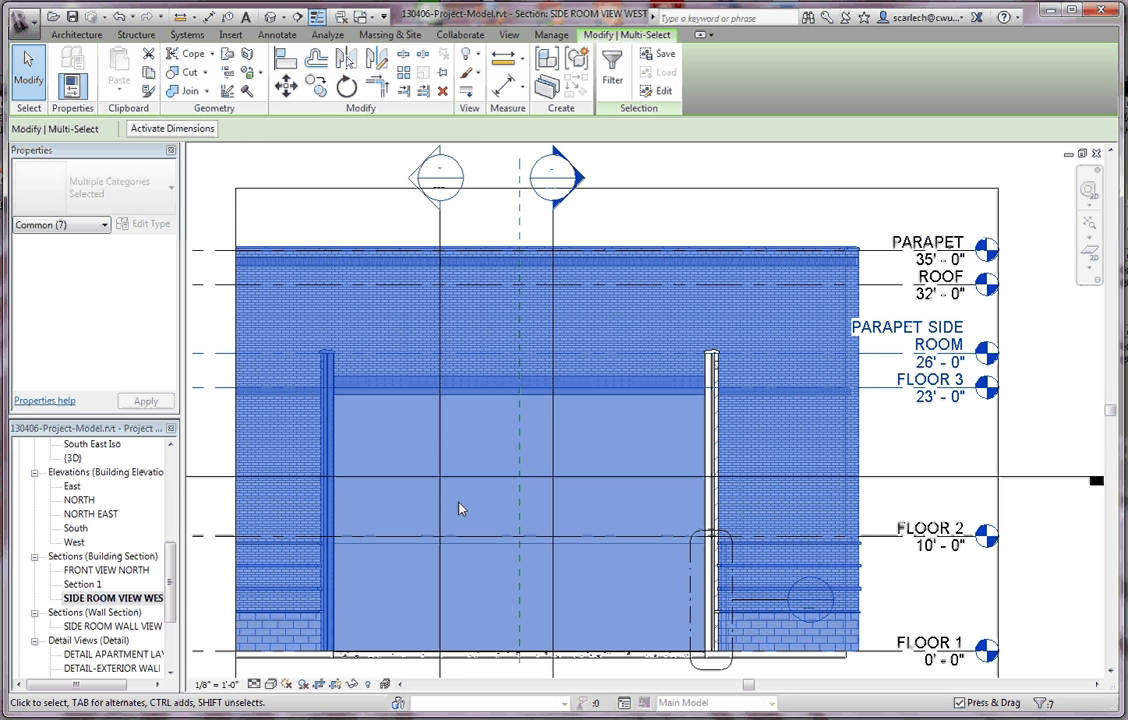
click(612, 82)
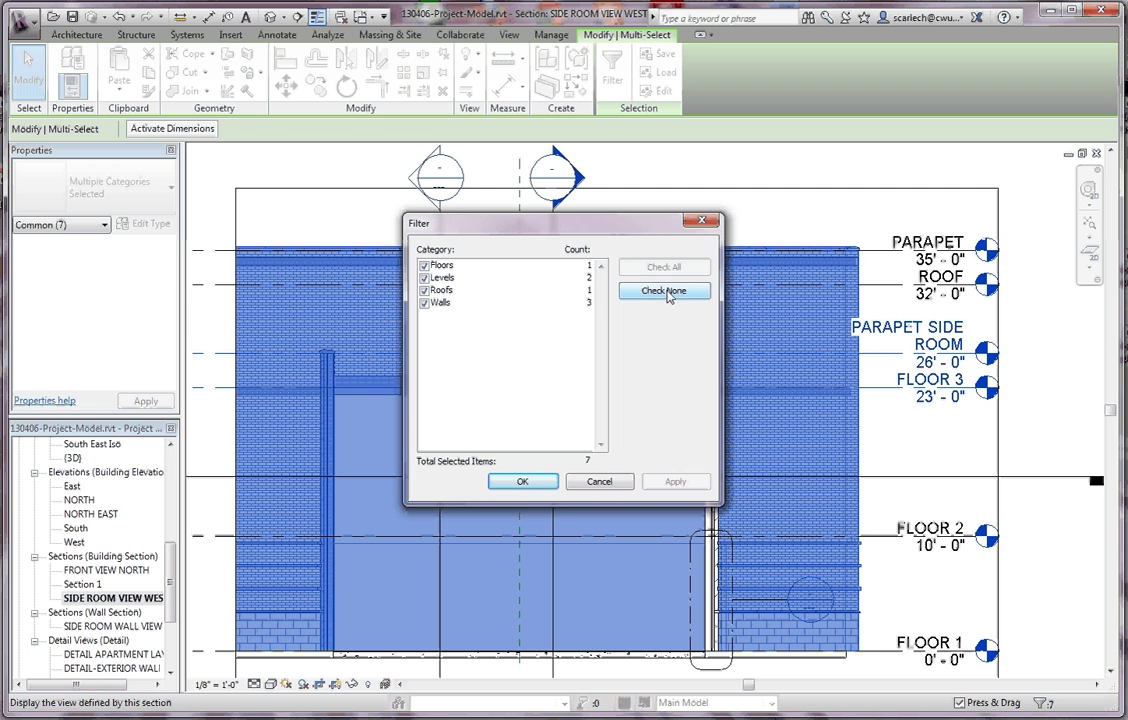
click(425, 289)
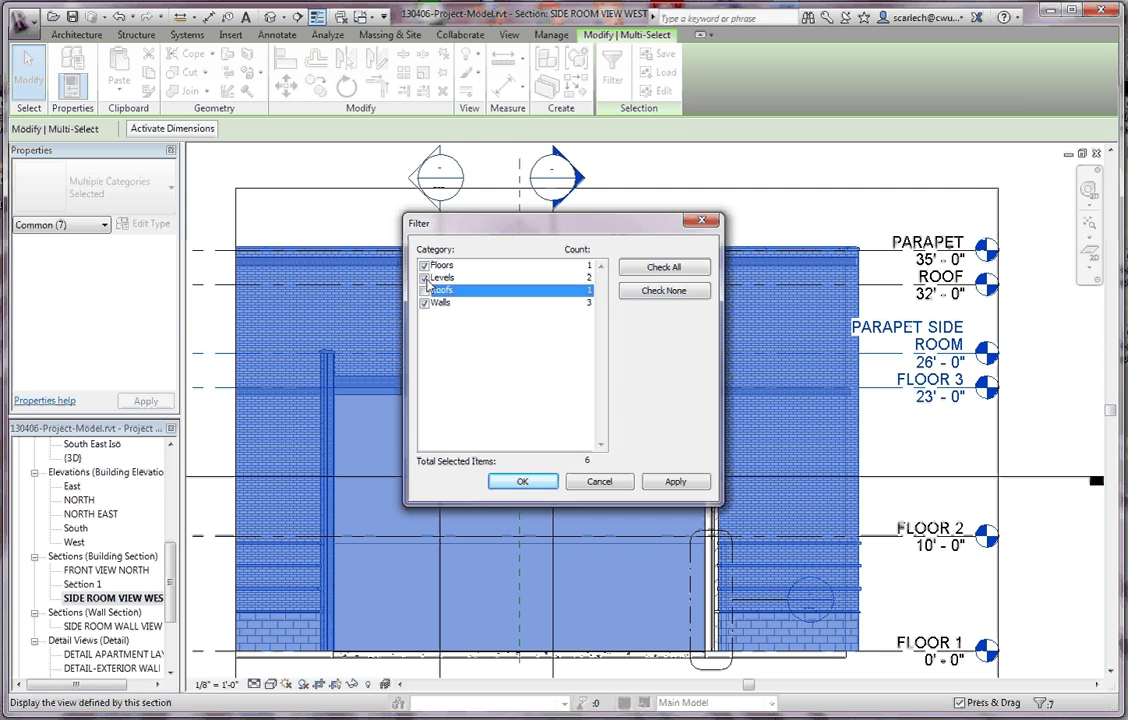
click(424, 277)
click(424, 265)
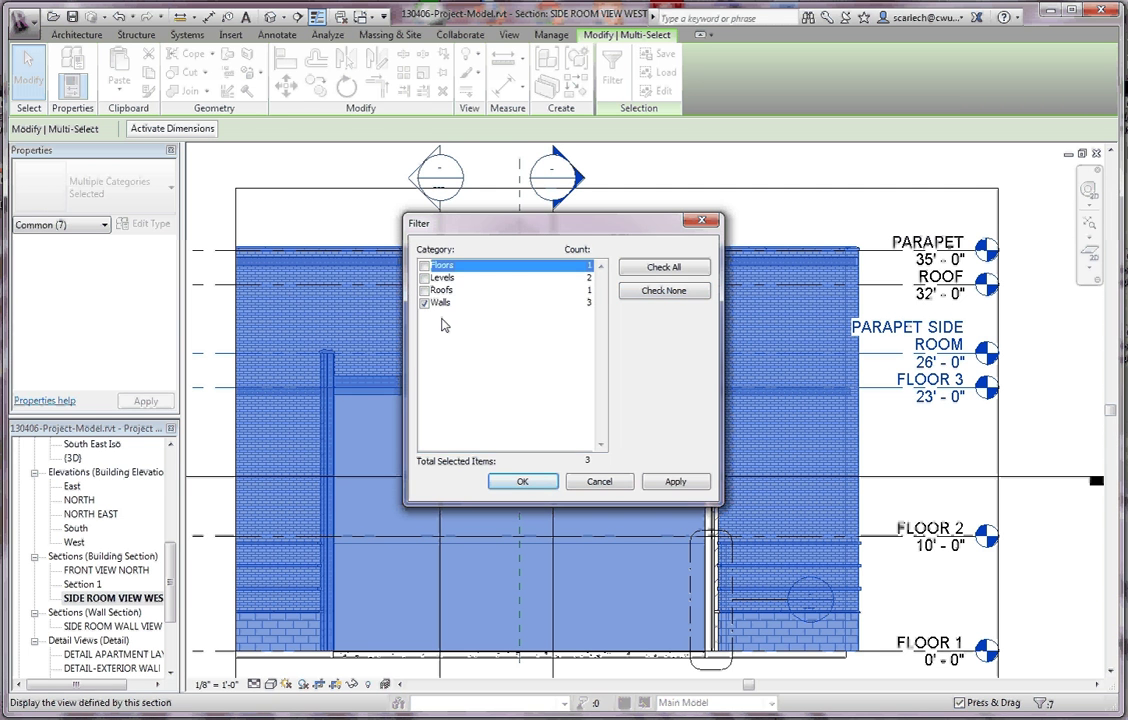
click(530, 482)
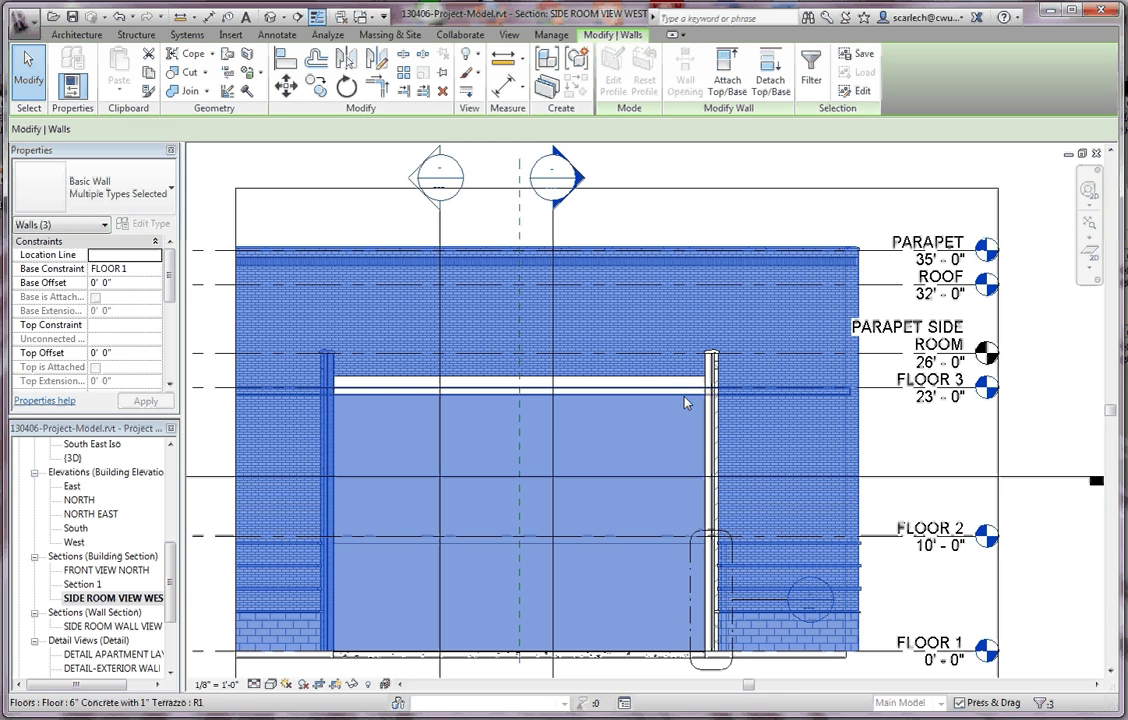
click(685, 400)
key(Escape)
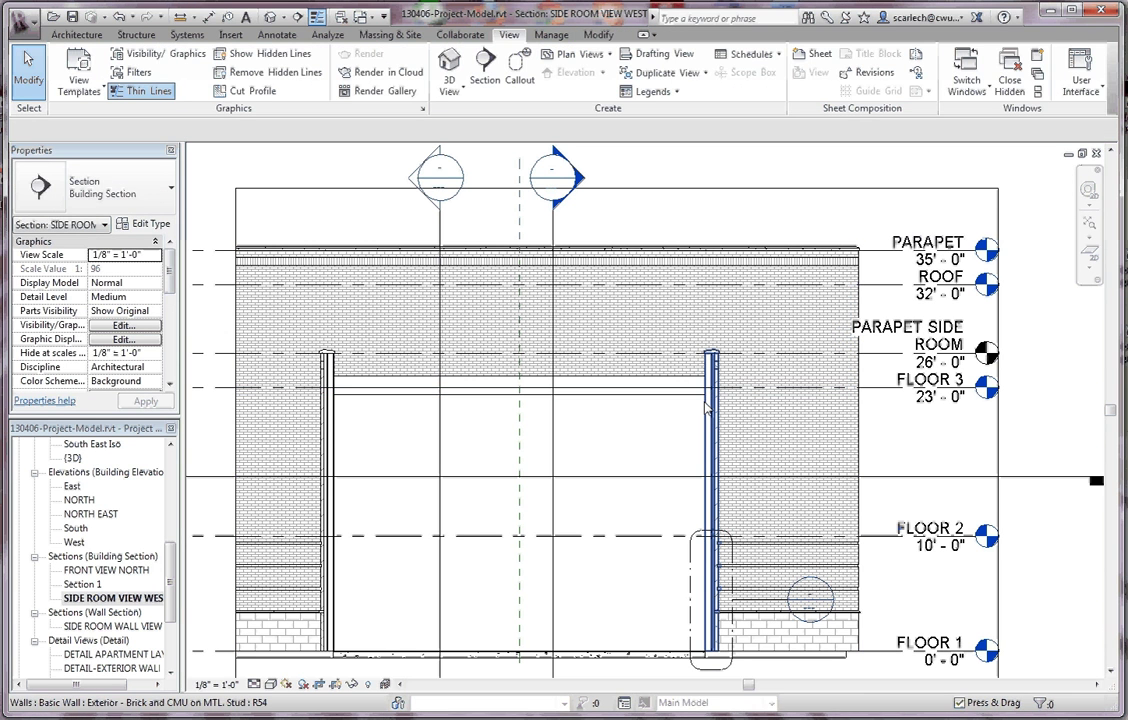
Step: Select the Interior - 4-1/2" wall filling the brick opening and open its profile for editing
key(Tab)
key(Tab)
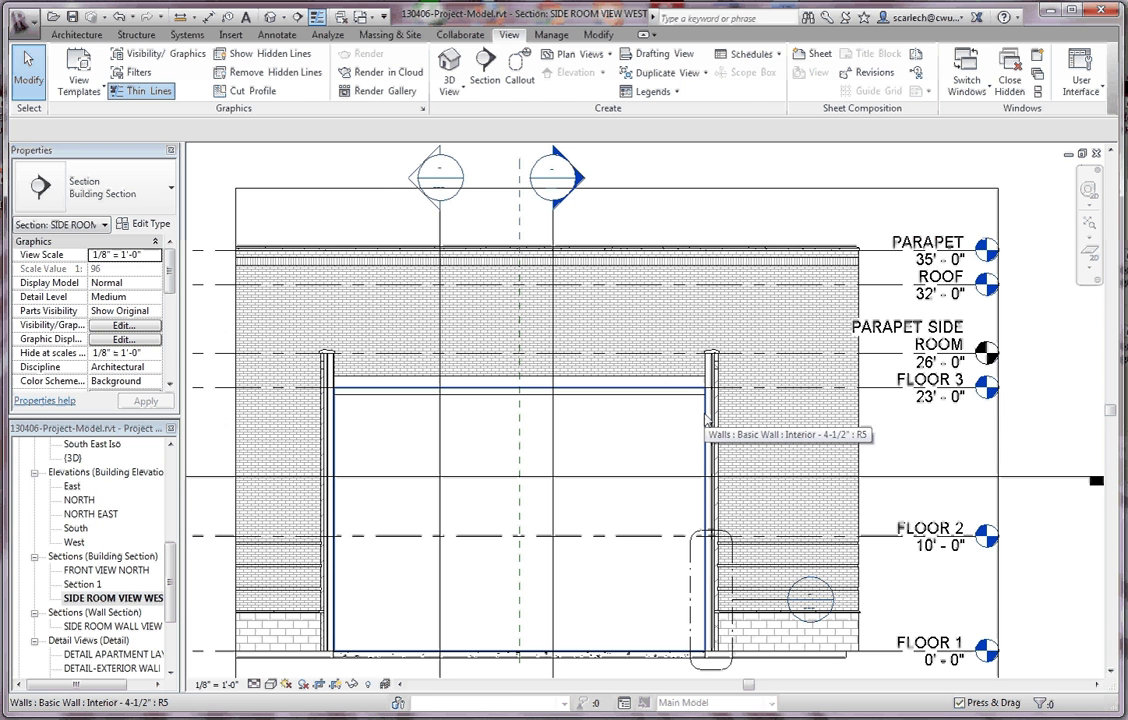
click(706, 418)
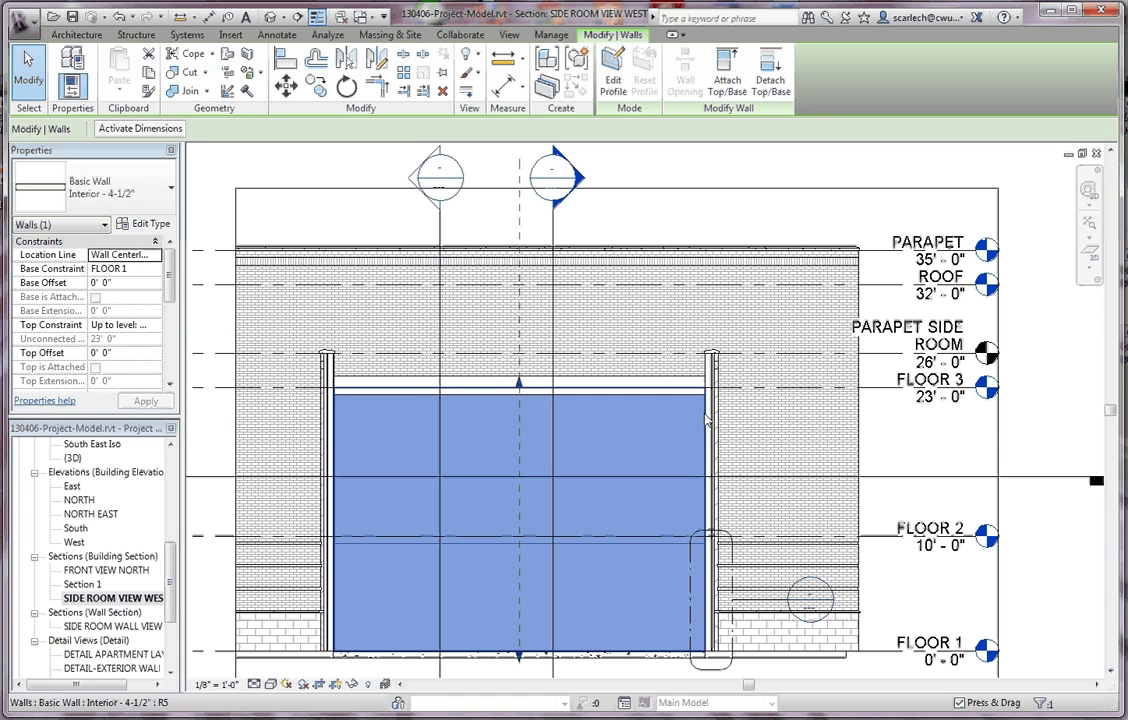
click(628, 66)
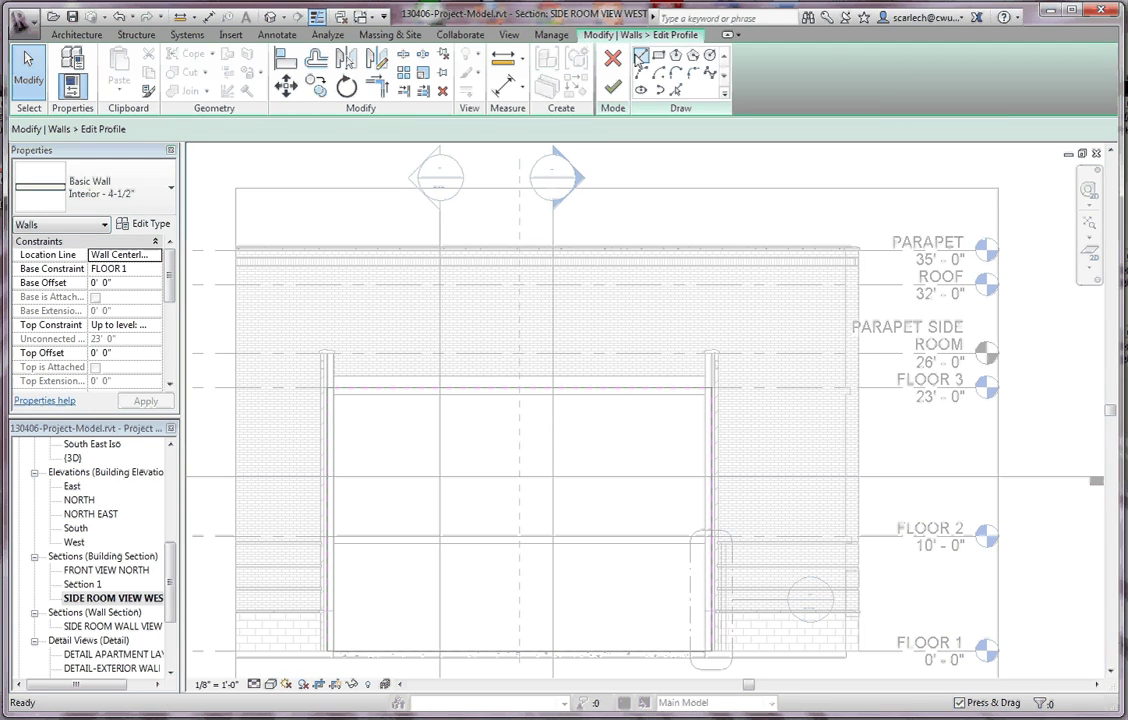
Step: Sketch a vertical line from the wall's base to just below FLOOR 2 as the arched opening's left jamb
click(412, 655)
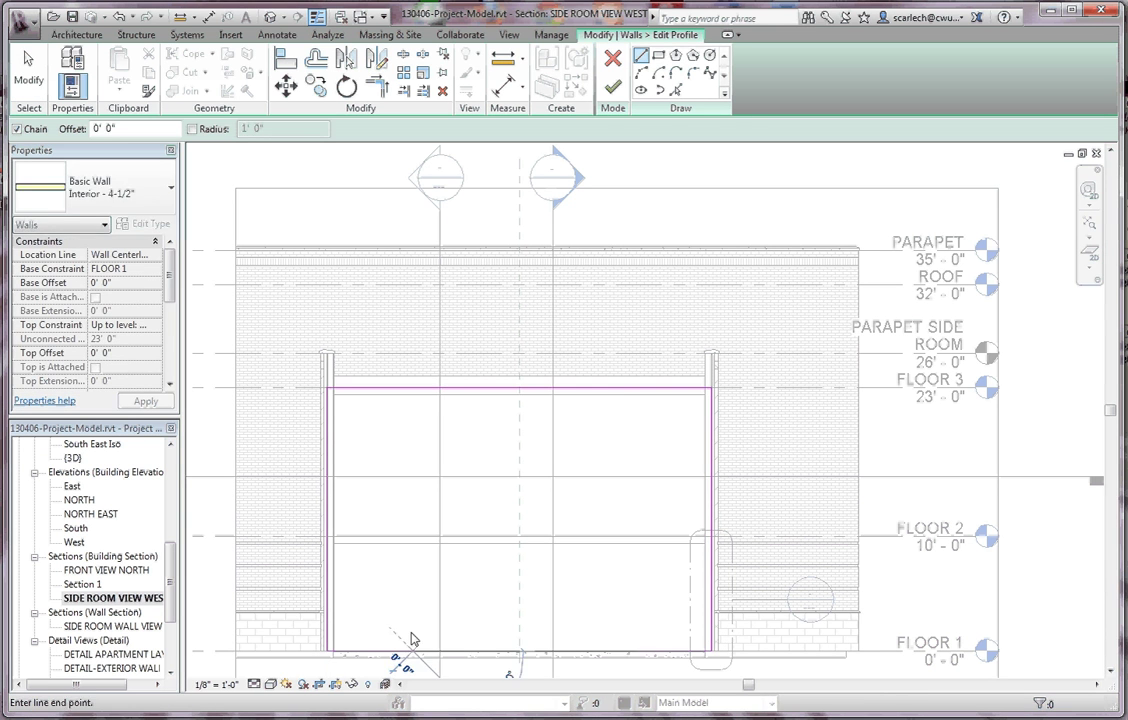
click(414, 562)
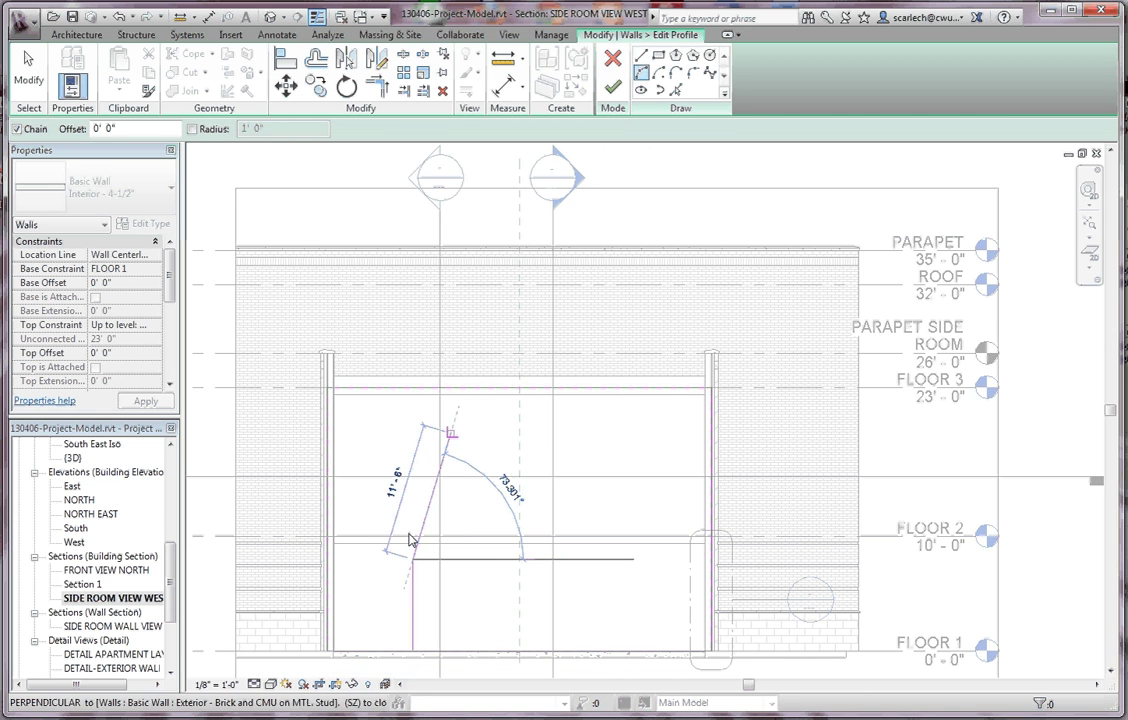
key(Escape)
key(Escape)
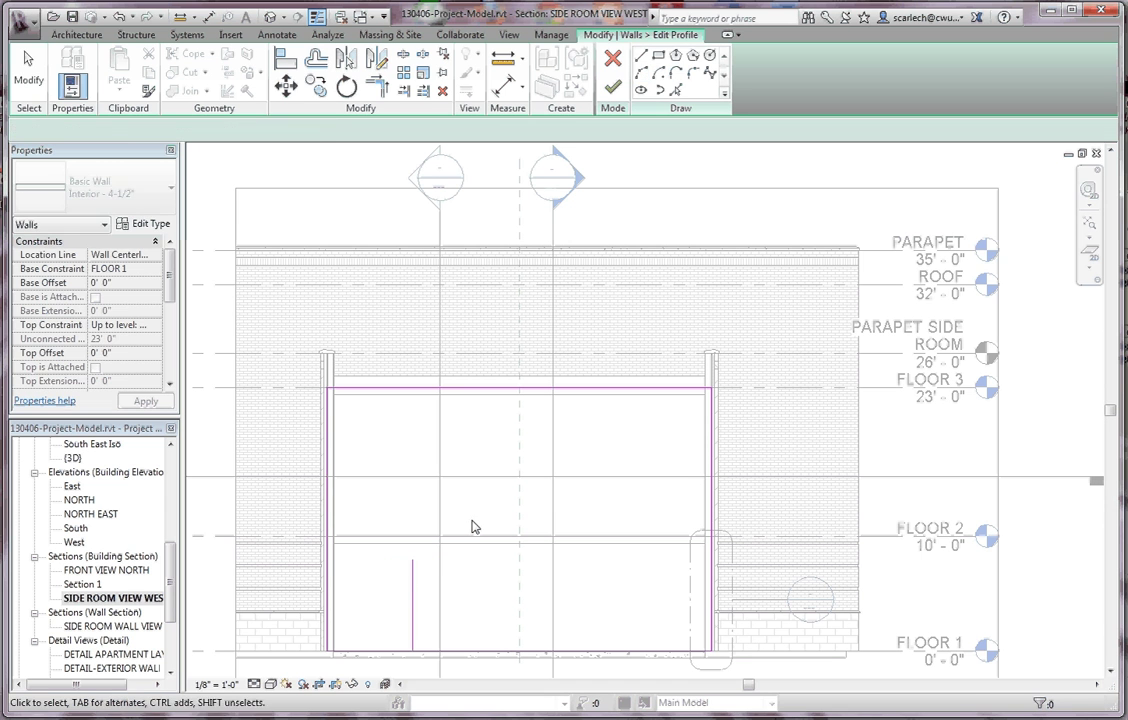
Step: Sketch a shallow arc about 19' wide with a radius of about 14'-6" from the left jamb's upper end, peaking near the reference plane
key(l)
key(i)
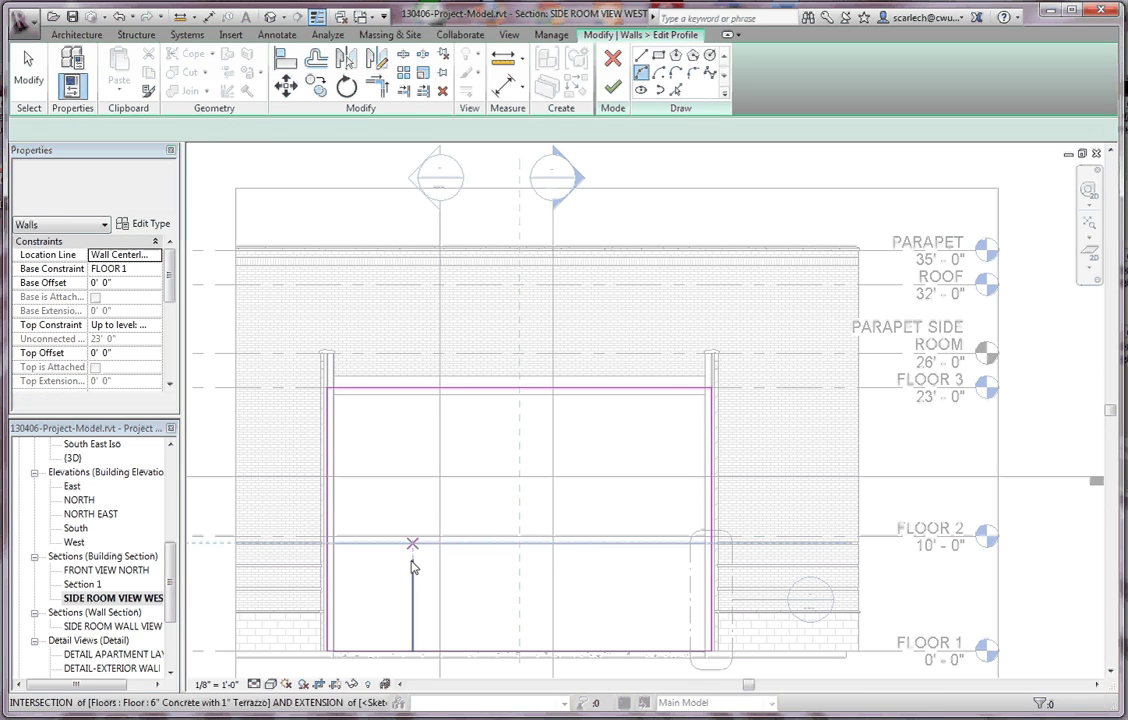
click(412, 559)
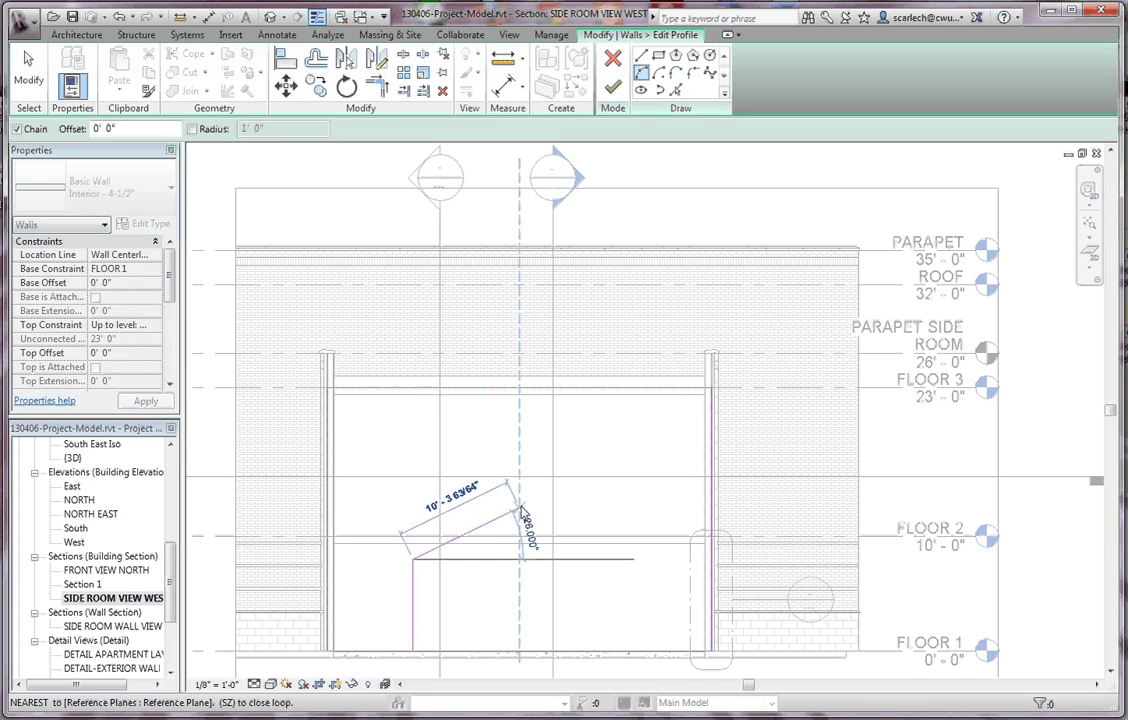
click(627, 560)
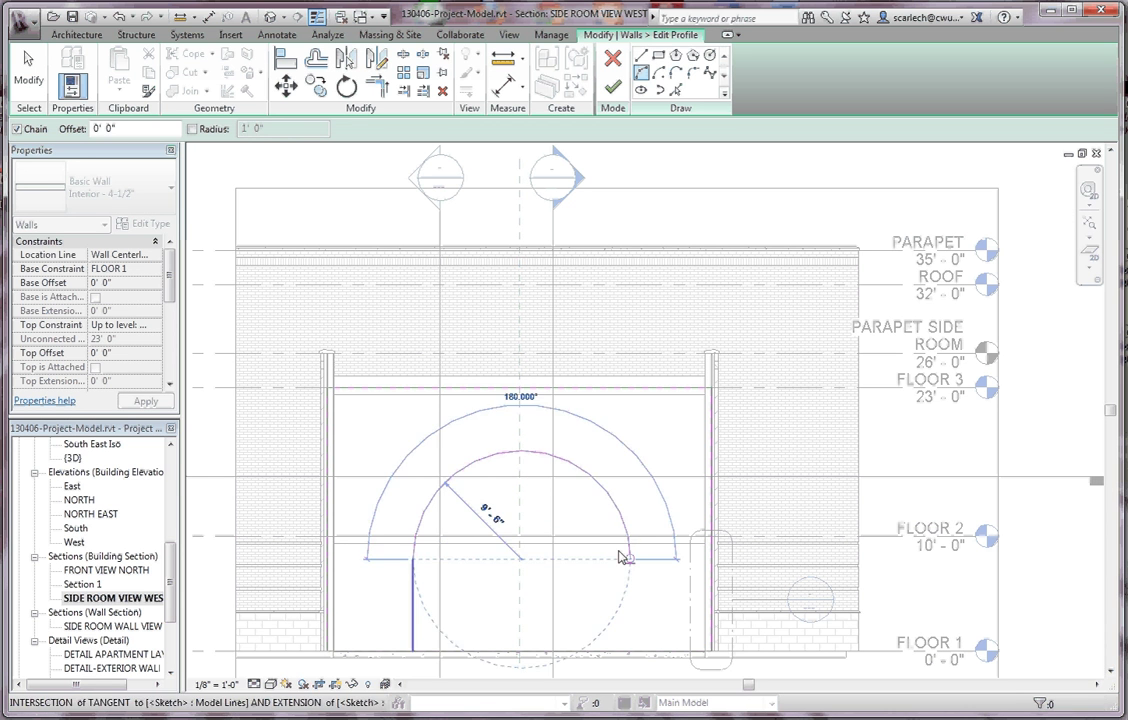
click(520, 523)
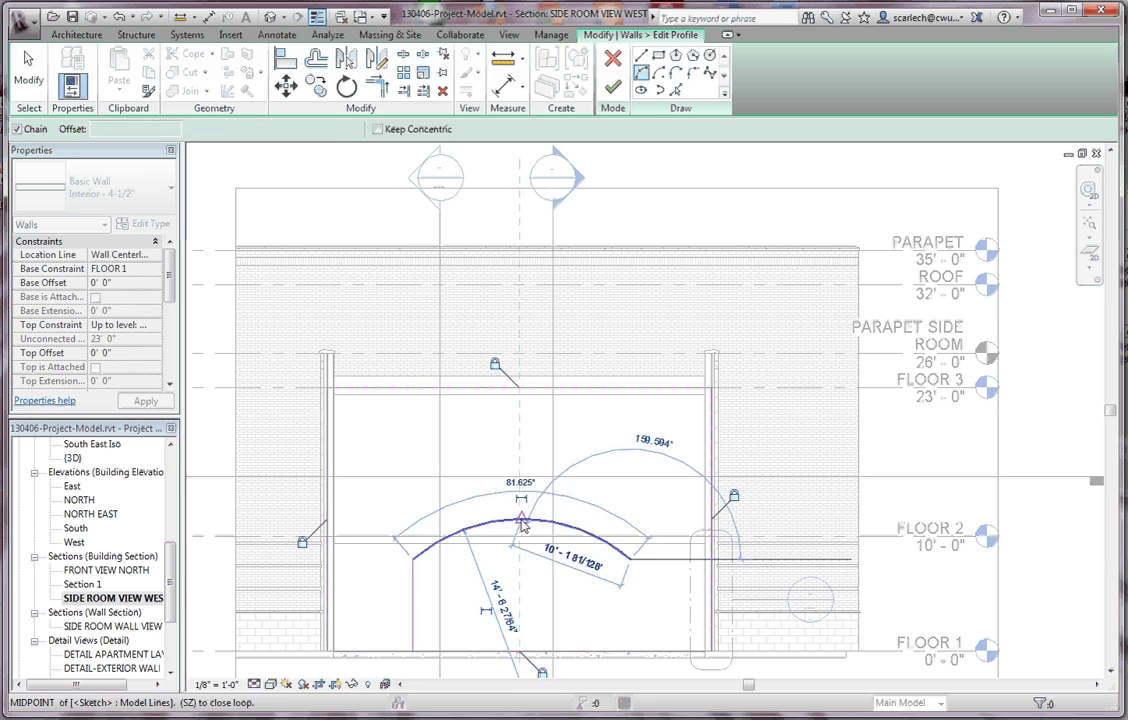
key(Escape)
Step: Sketch the opening's right jamb as a vertical line from the arc's free end down to the wall's base
click(641, 55)
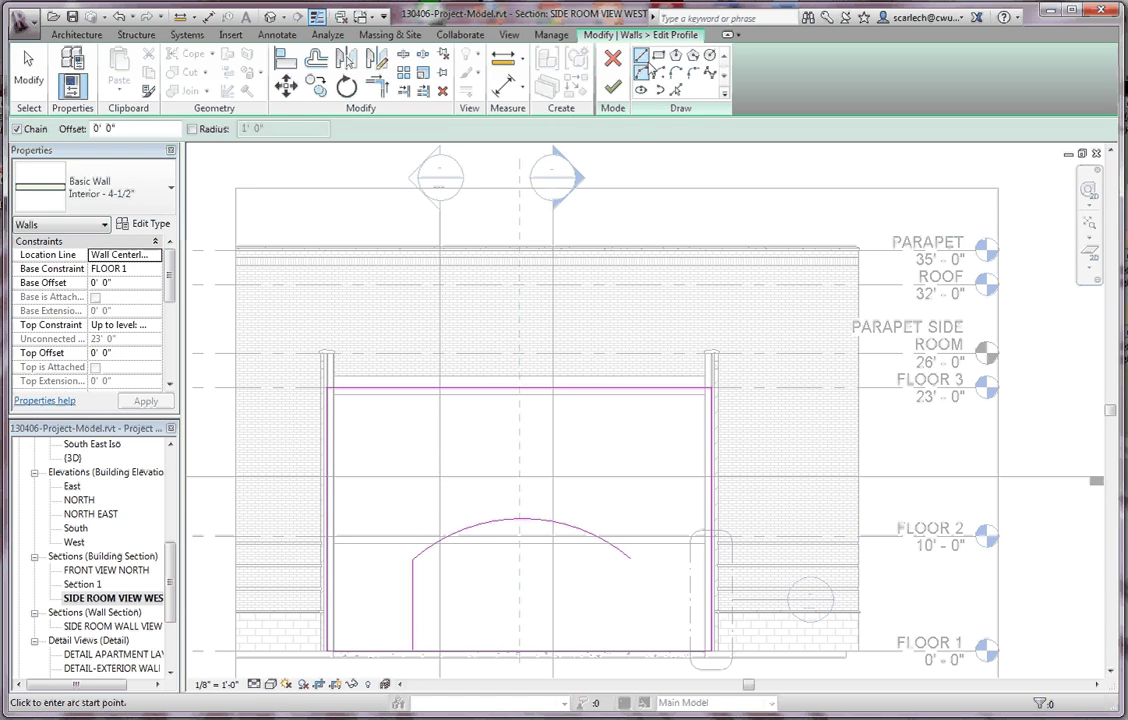
click(630, 561)
click(631, 651)
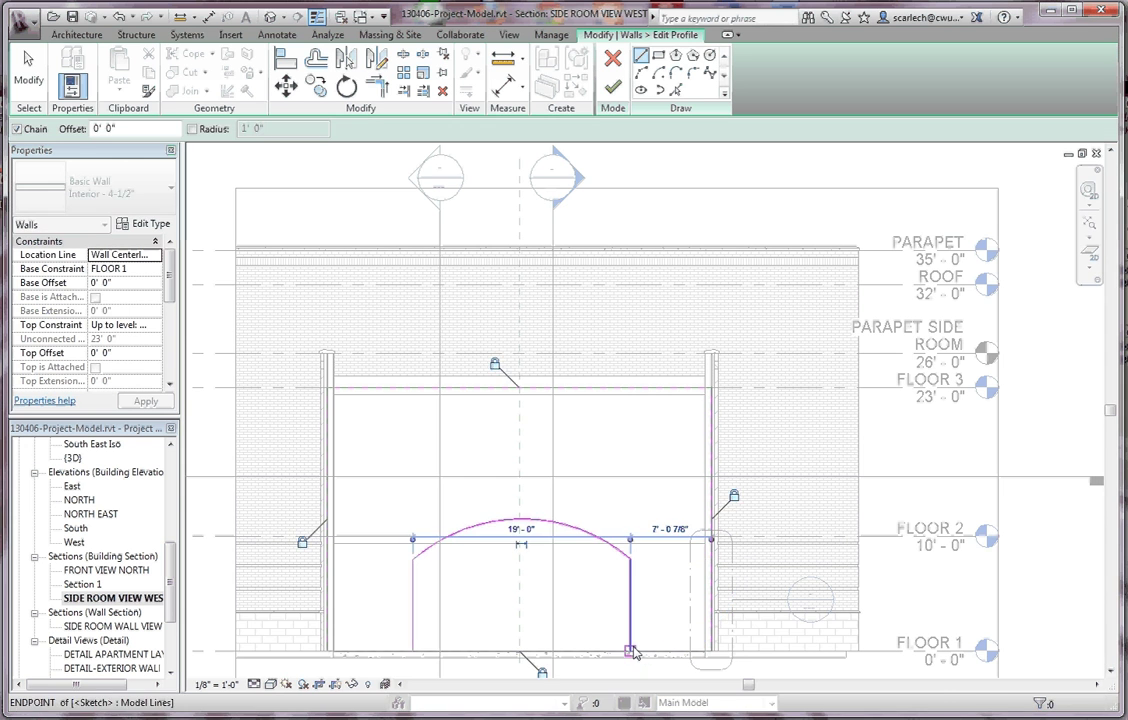
key(Escape)
key(Escape)
scroll(516, 453, down, 1)
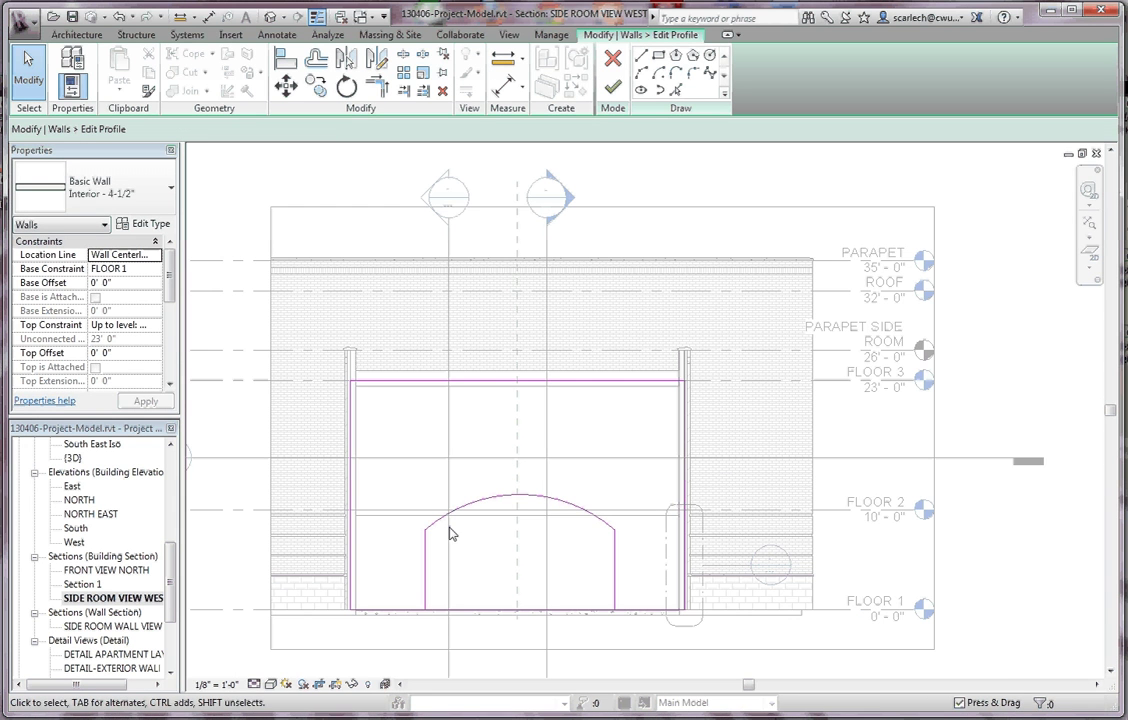
Step: Move the arc up between FLOOR 2 and FLOOR 3, stretching both jambs with it
click(521, 497)
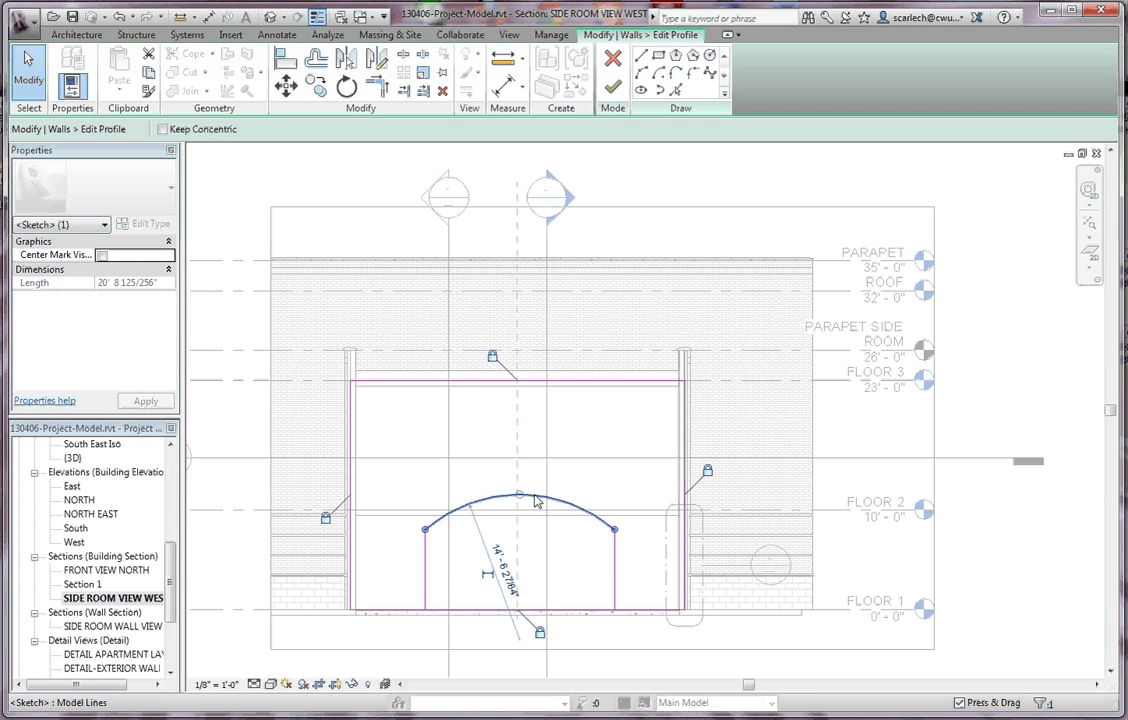
drag(536, 500, 538, 418)
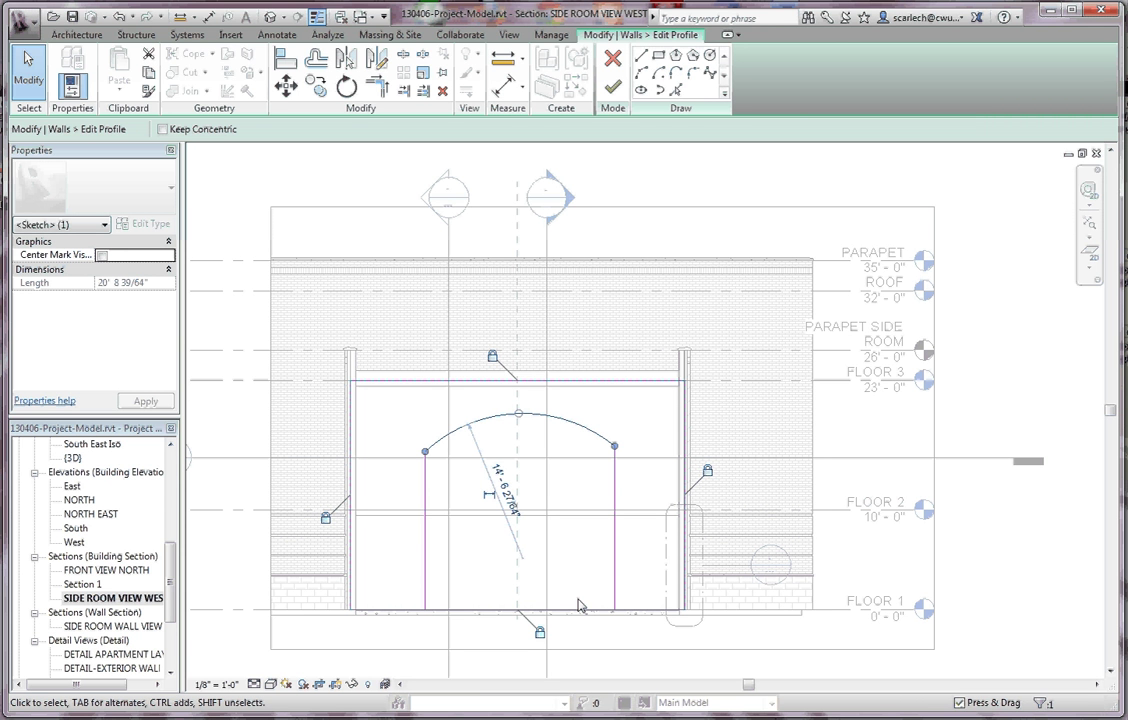
mouse_move(546, 398)
mouse_down()
mouse_move(560, 425)
mouse_move(618, 460)
mouse_move(615, 448)
mouse_up()
Step: Split the profile's base line between the jambs, trim its pieces back to them, and finish the wall profile
click(406, 57)
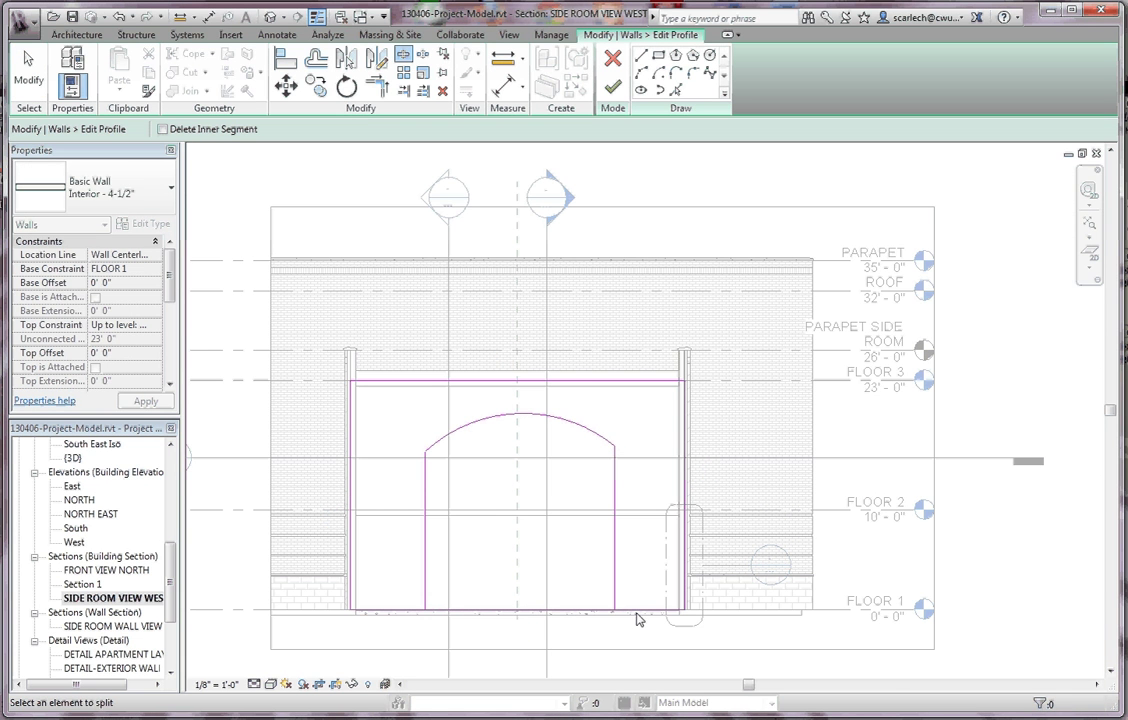
click(579, 612)
key(Escape)
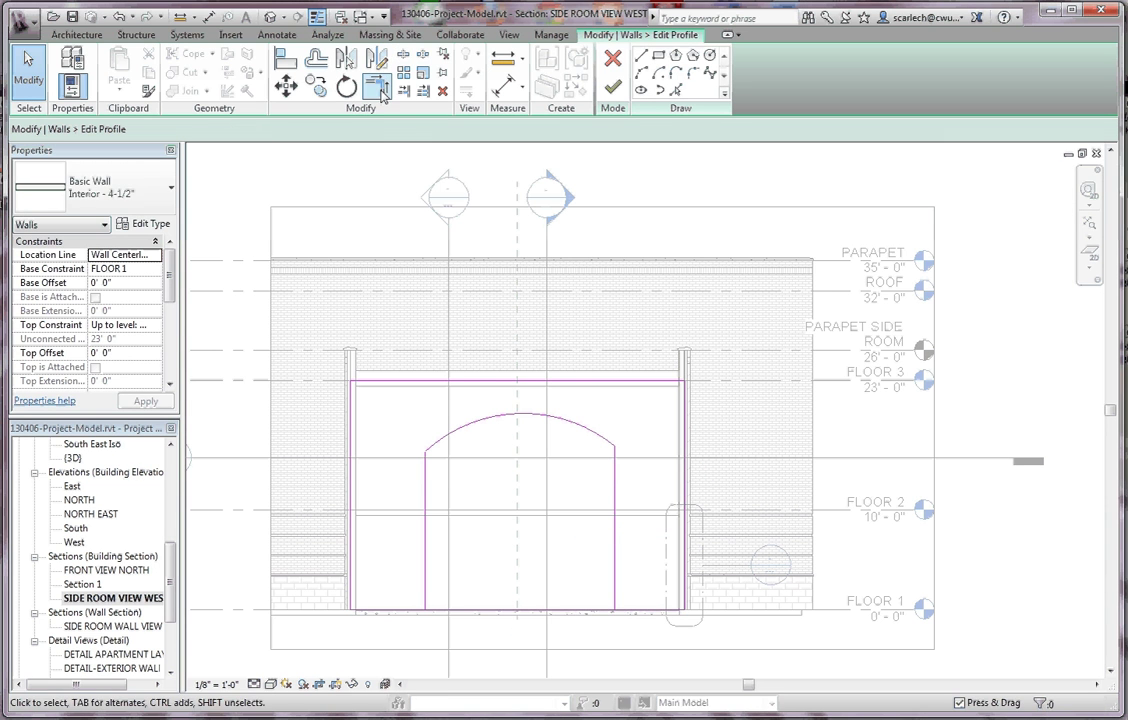
click(376, 86)
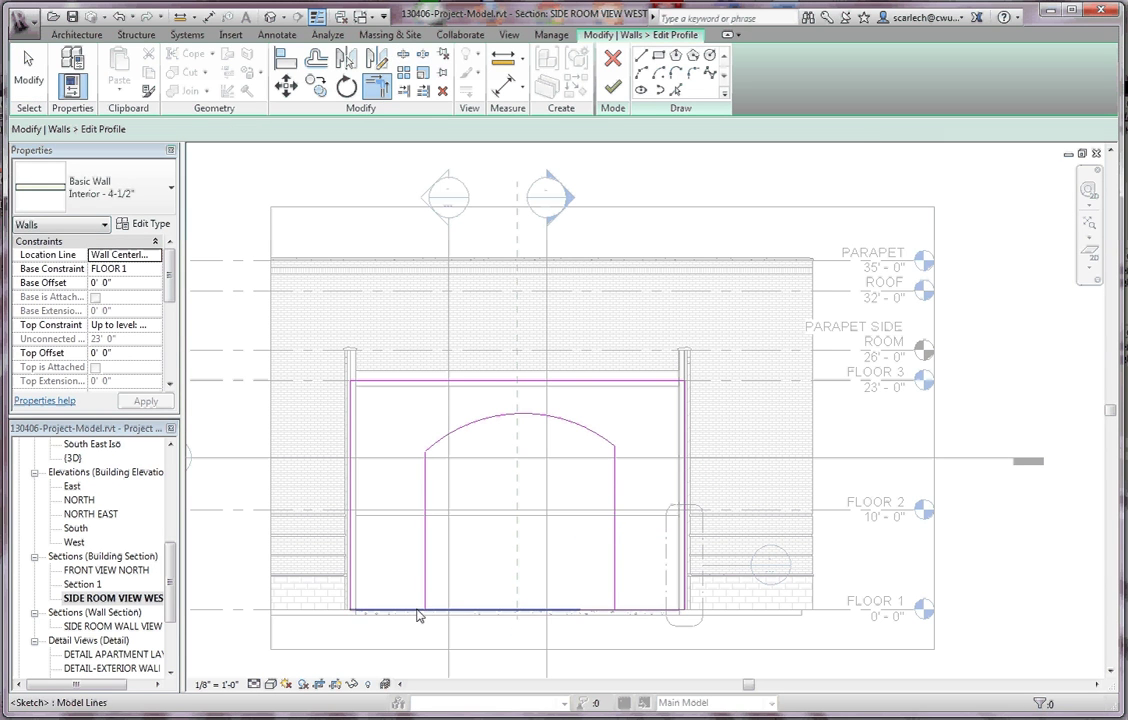
click(614, 592)
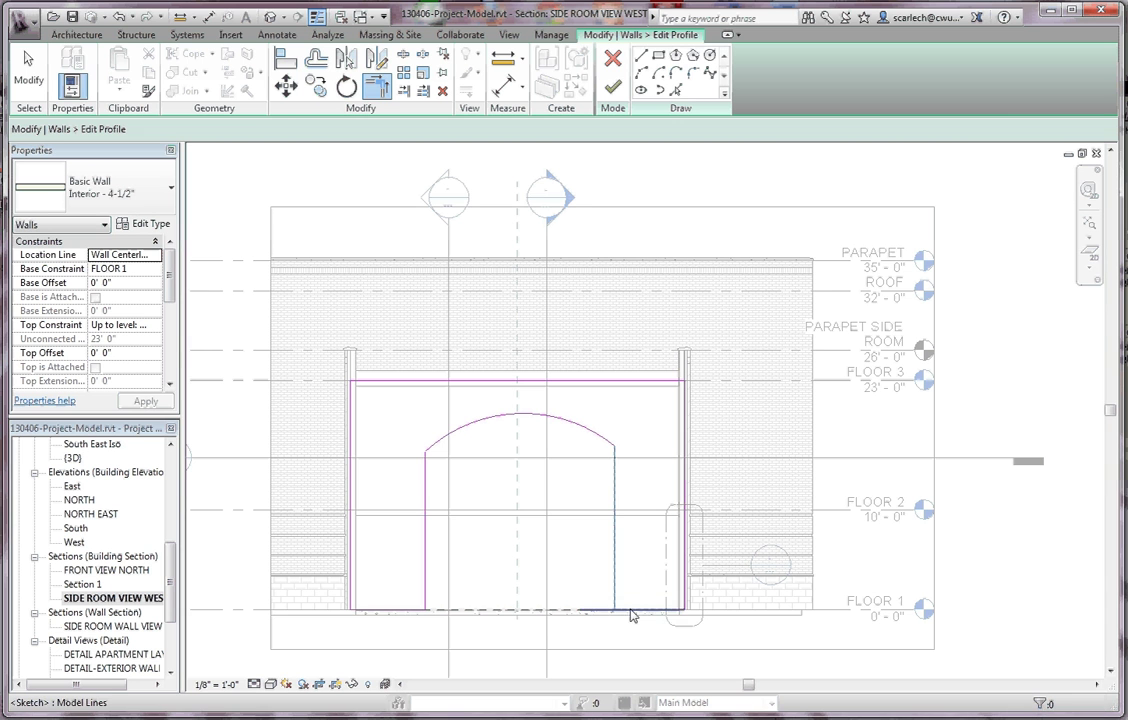
click(631, 613)
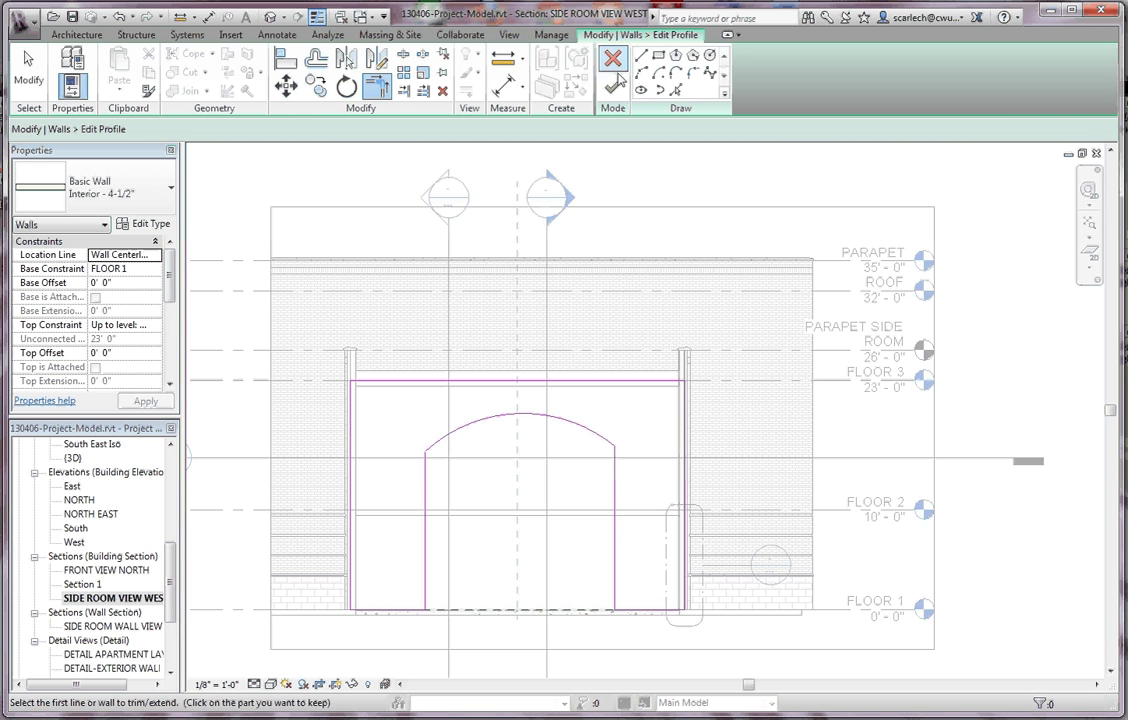
click(614, 87)
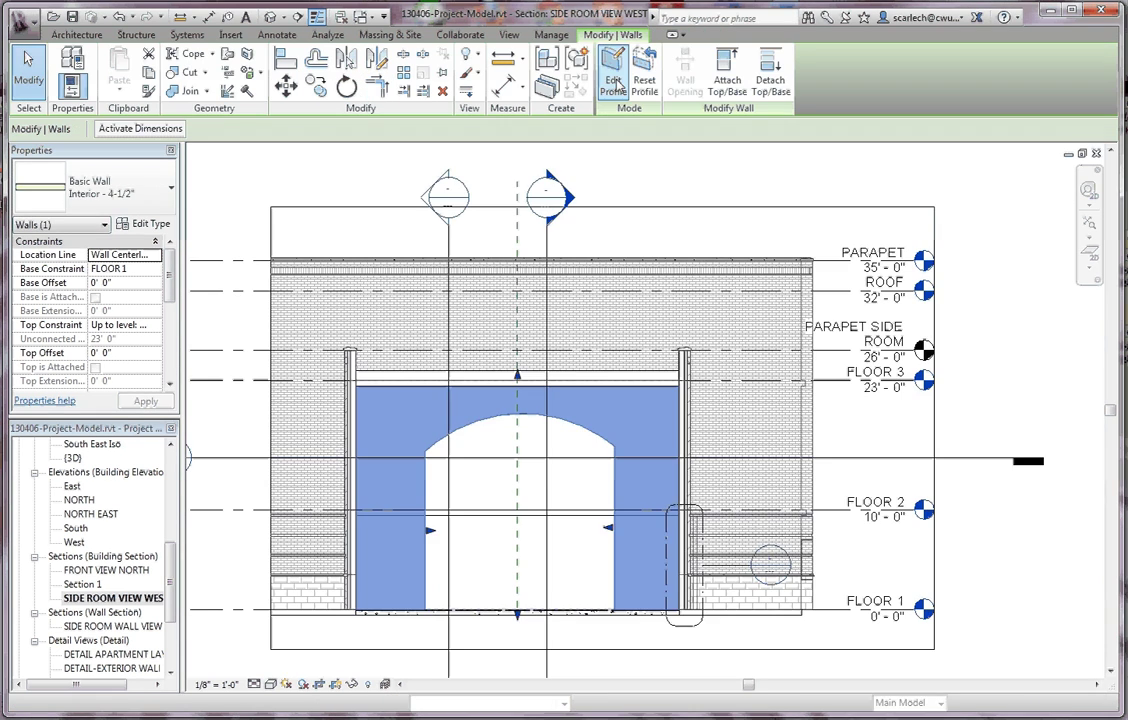
click(575, 577)
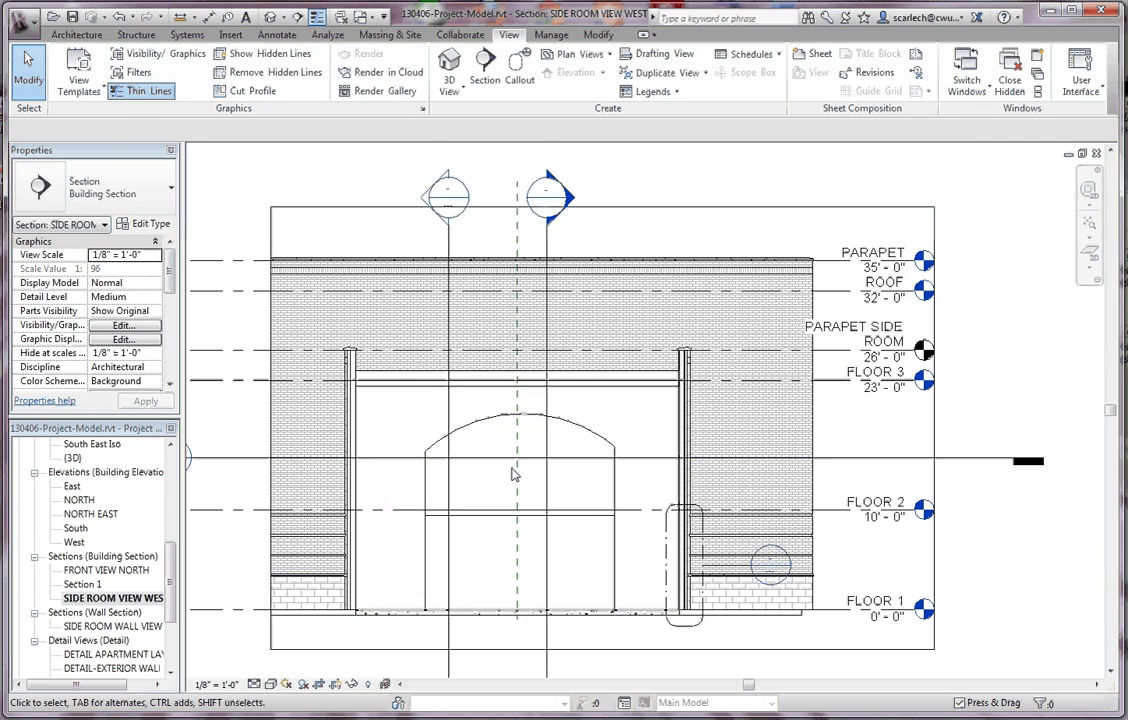
Step: Examine the arched opening in the section and in the 3D View 1 camera view
scroll(525, 505, down, 1)
scroll(550, 522, up, 2)
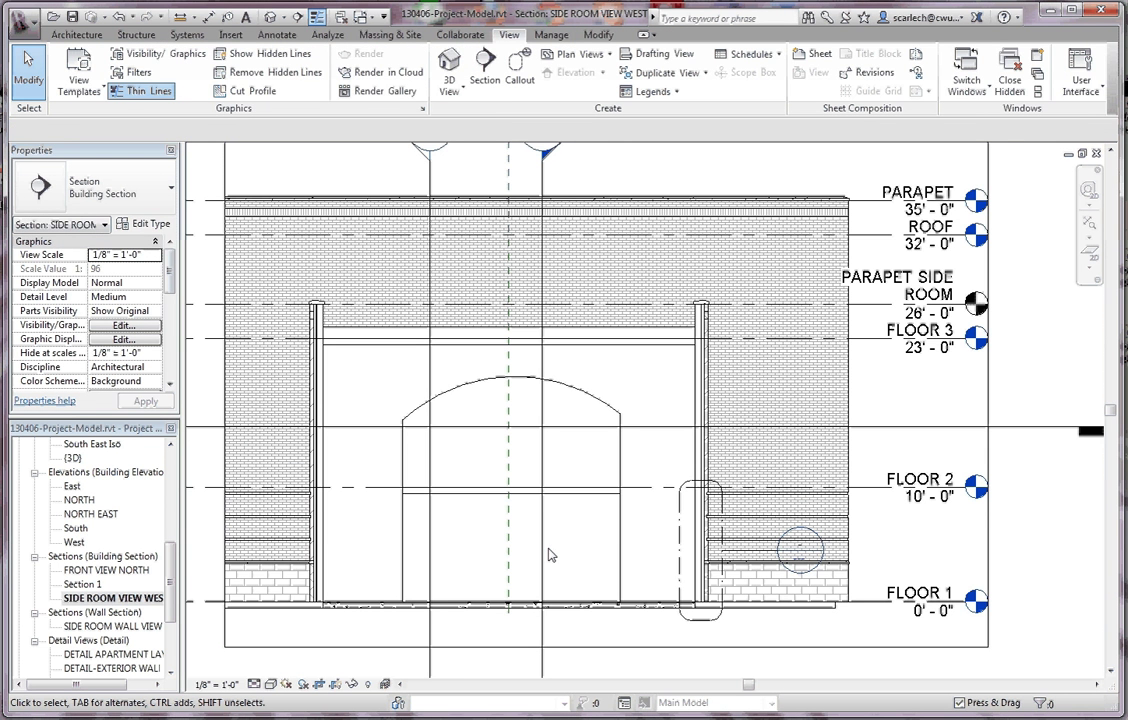
drag(172, 590, 186, 545)
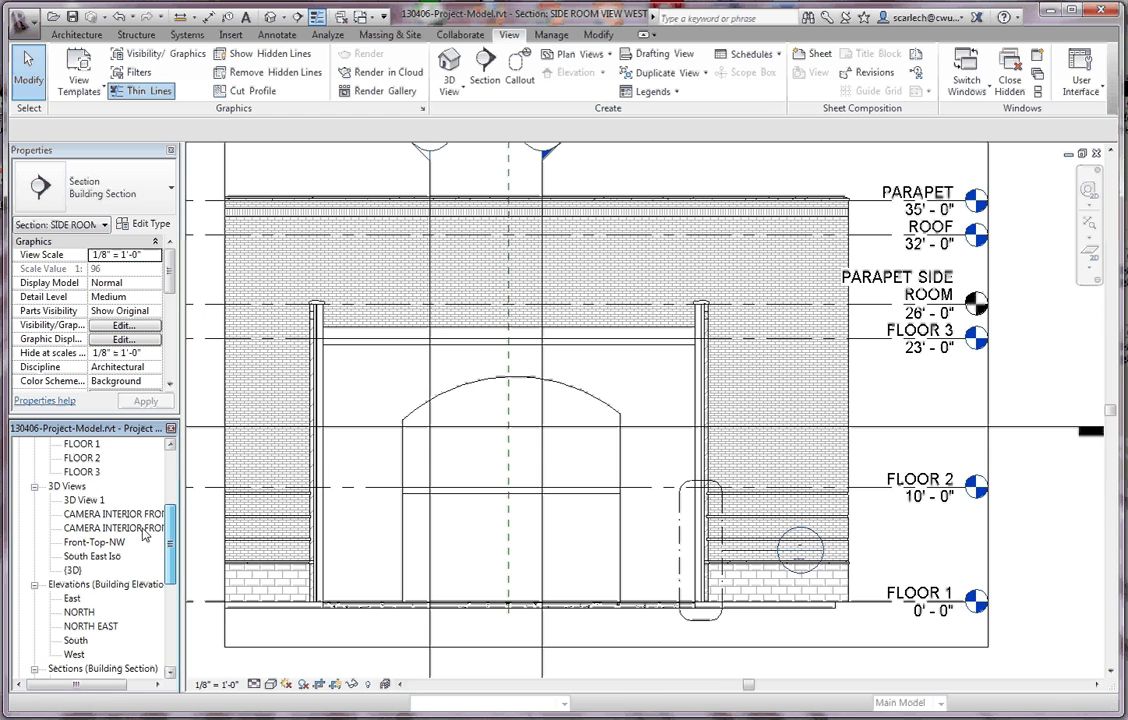
double_click(86, 500)
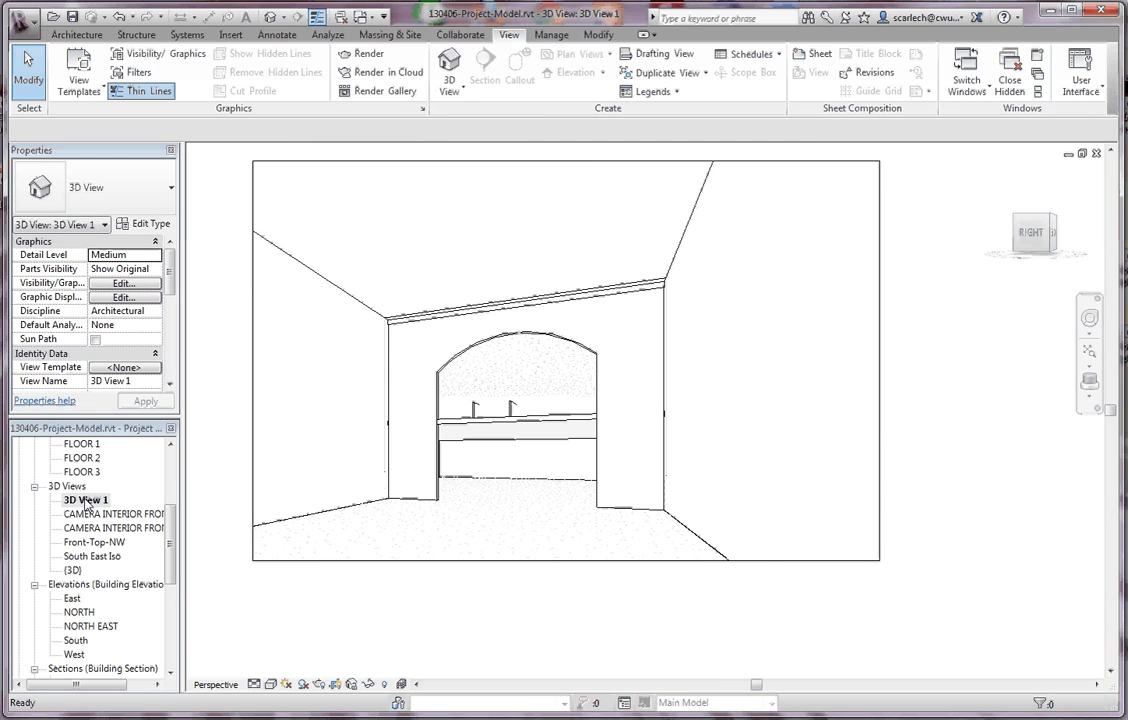
scroll(511, 458, up, 4)
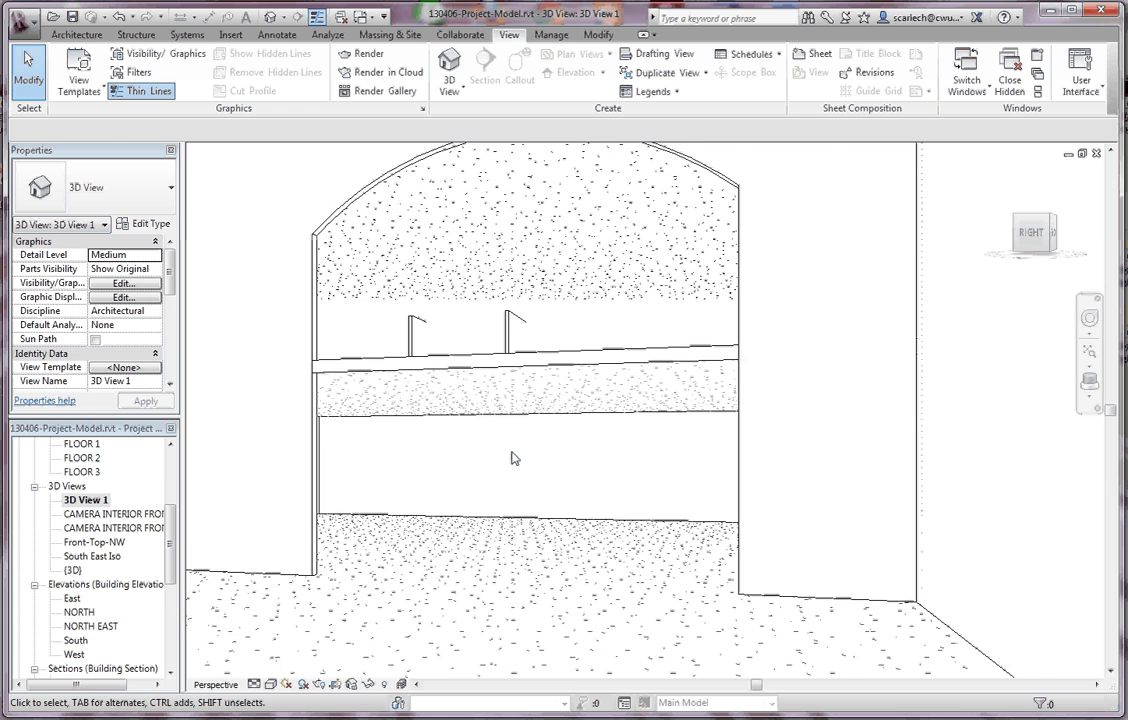
scroll(511, 455, up, 2)
scroll(511, 452, down, 6)
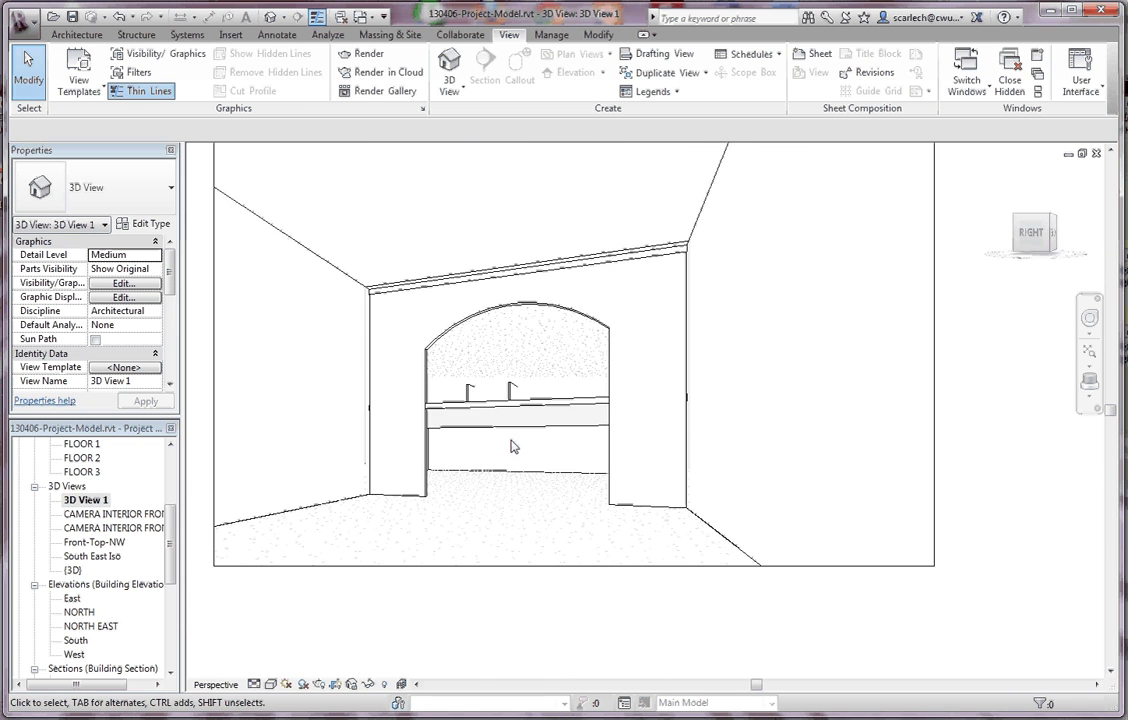
scroll(505, 440, up, 1)
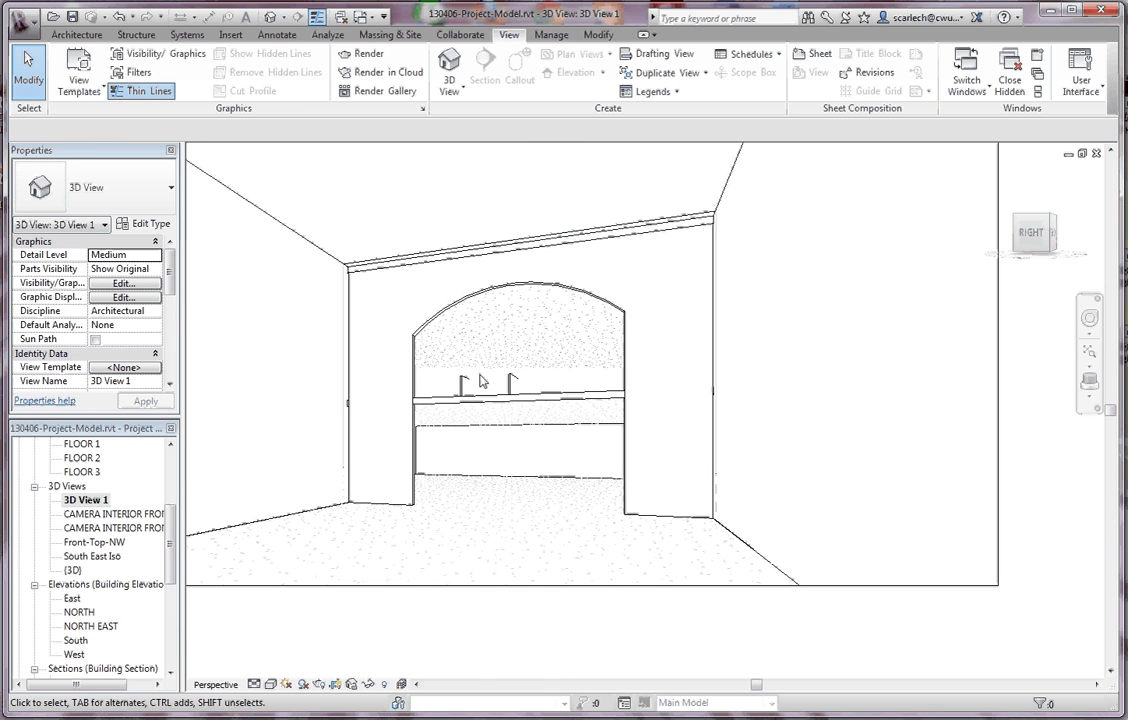